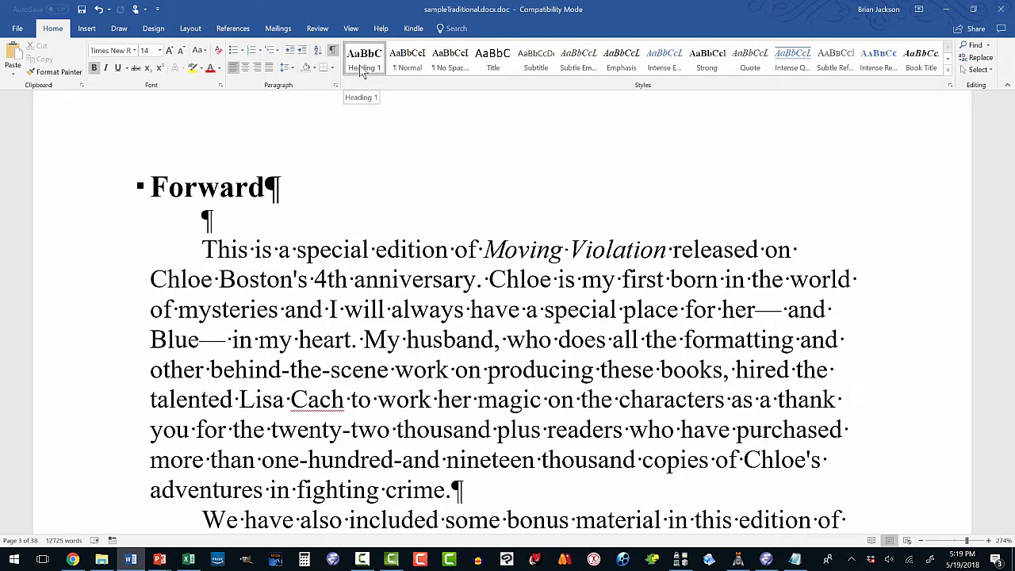
Modify the Heading 1 style's paragraph format to use 12 pt spacing after
right_click(361, 66)
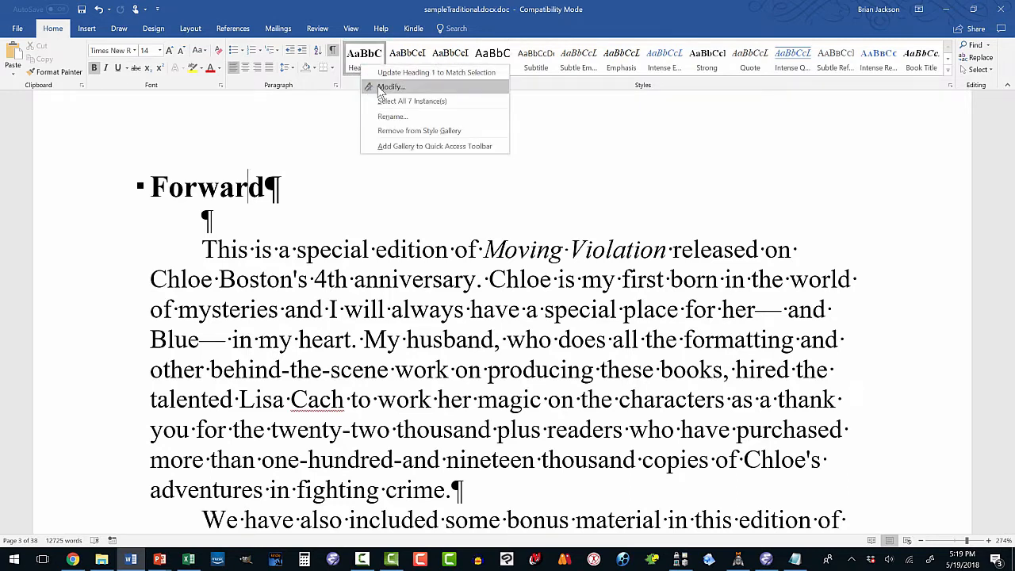
left_click(382, 87)
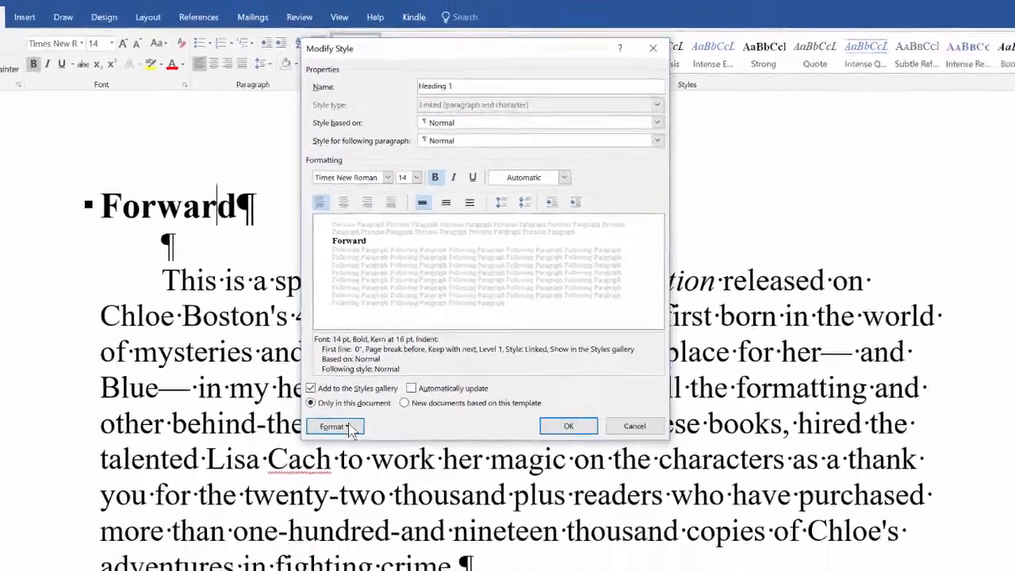
left_click(329, 536)
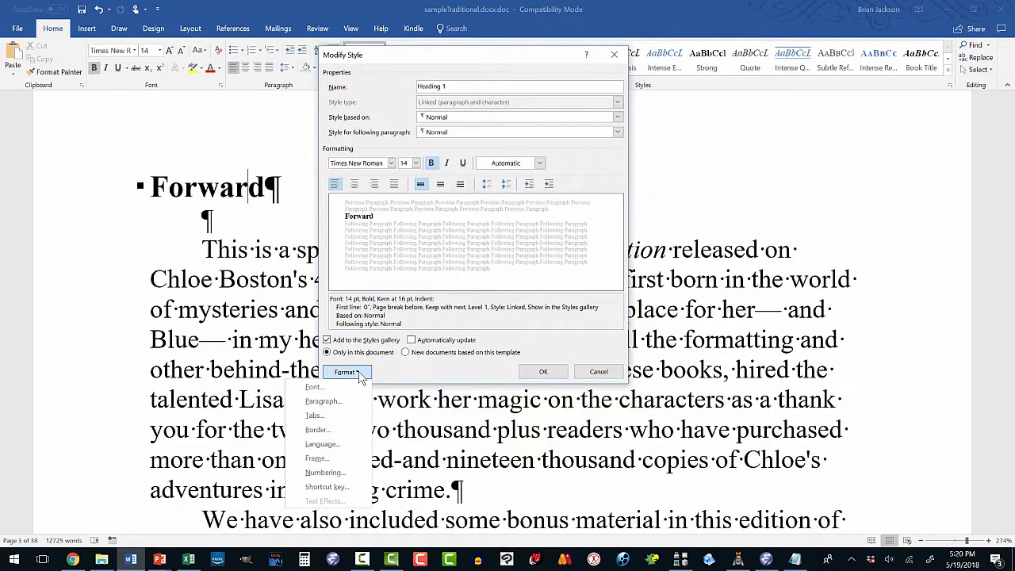
left_click(325, 401)
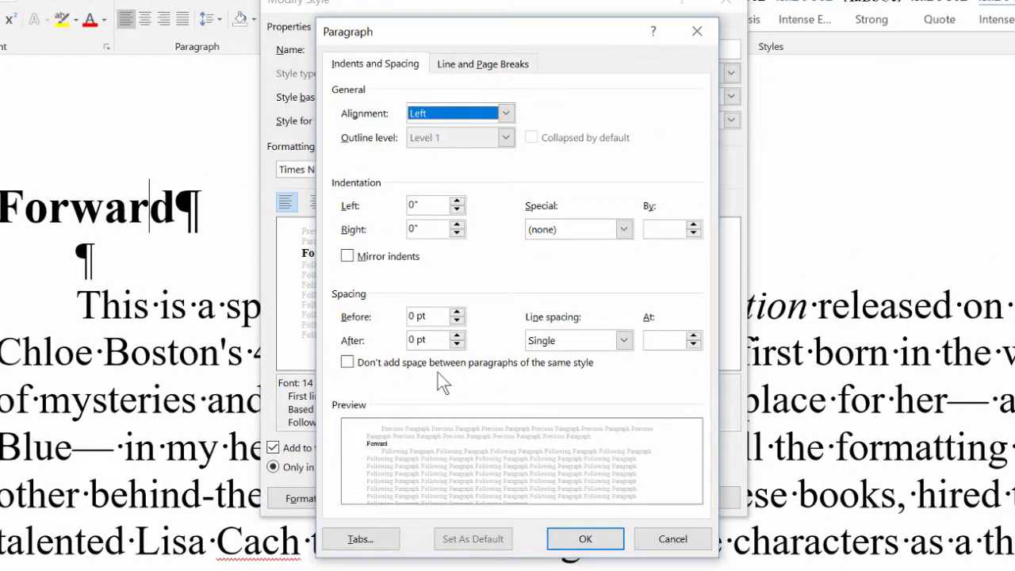
left_click(457, 335)
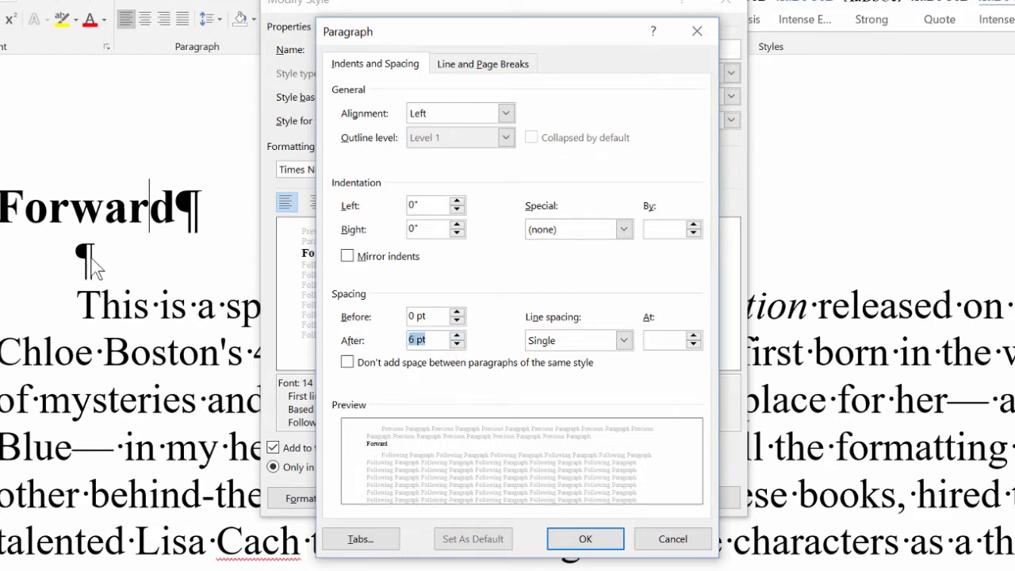
left_click(457, 336)
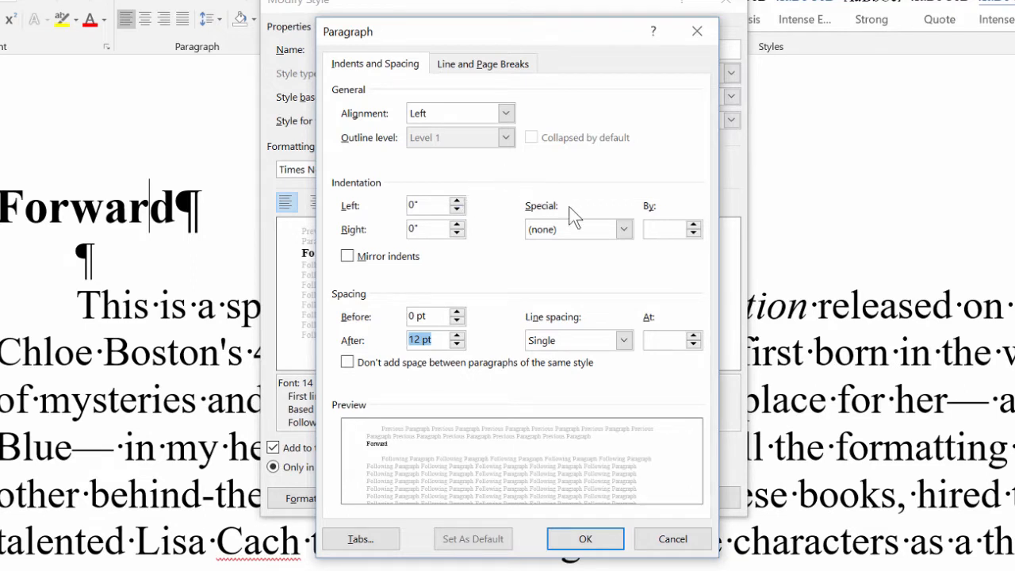
Set the special indentation of the Heading 1 style to (none) and apply the style changes
left_click(624, 231)
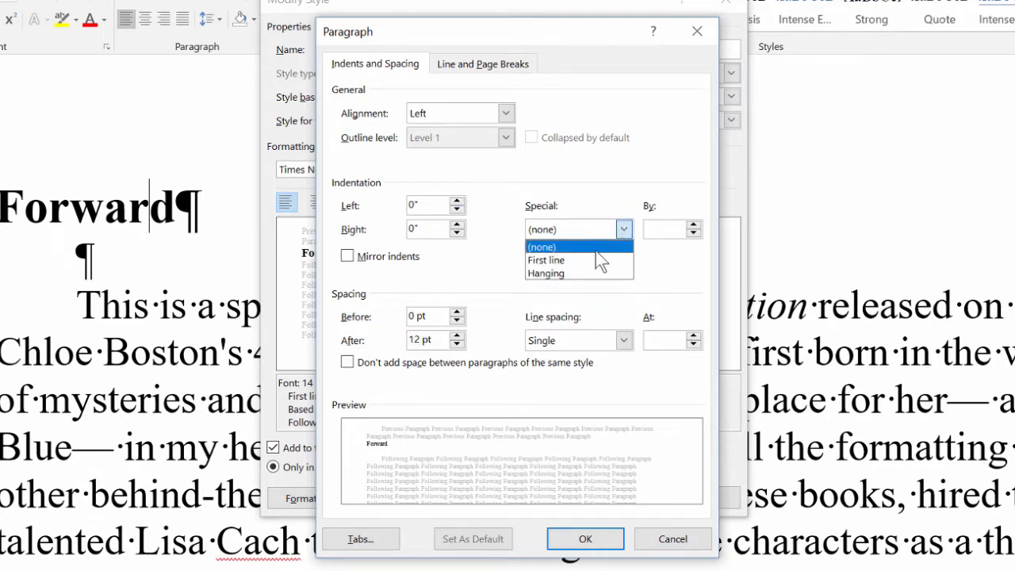
left_click(596, 184)
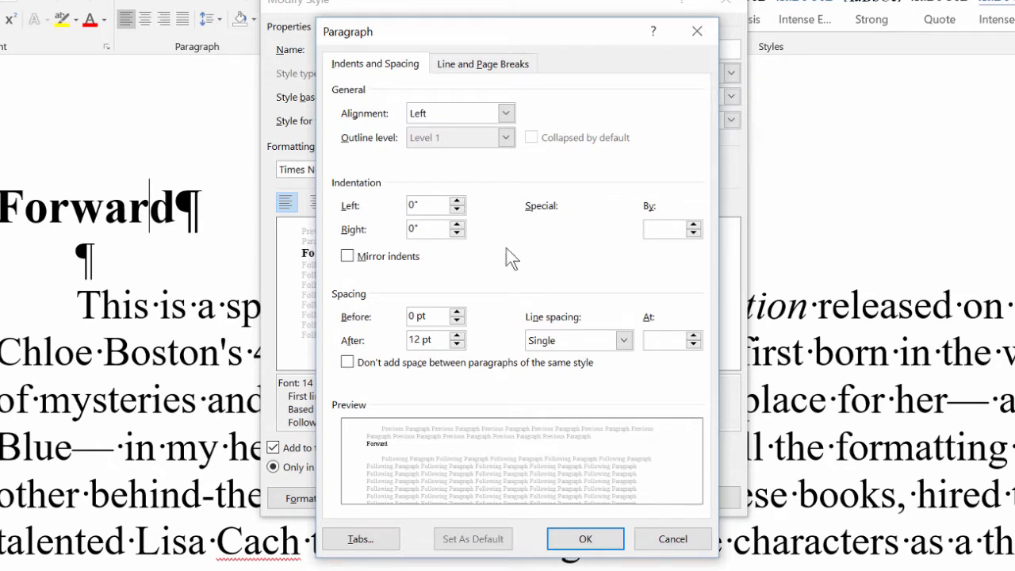
left_click(587, 544)
left_click(615, 498)
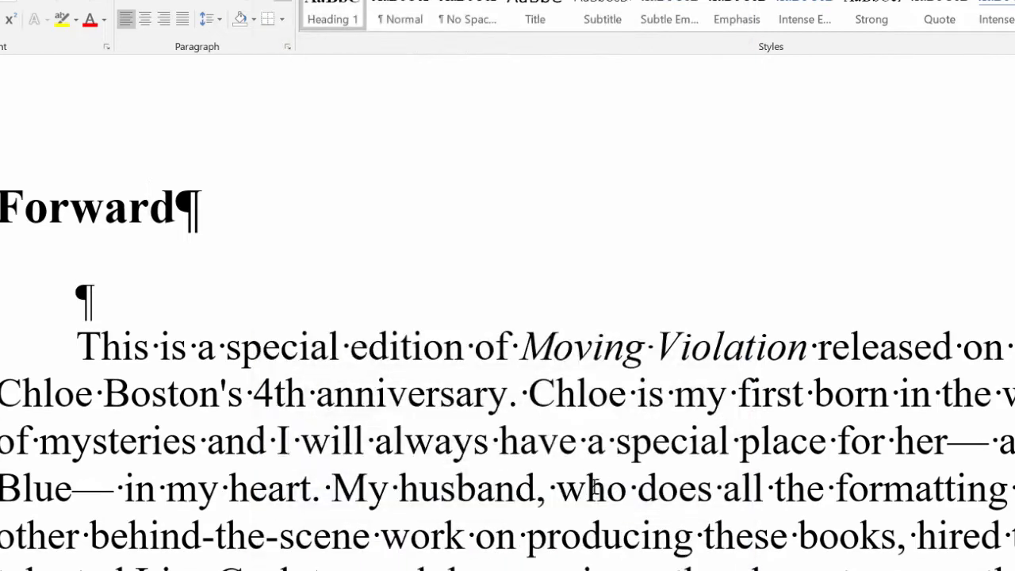
Delete the empty paragraph between the Forward heading and its first body paragraph
left_click(88, 297)
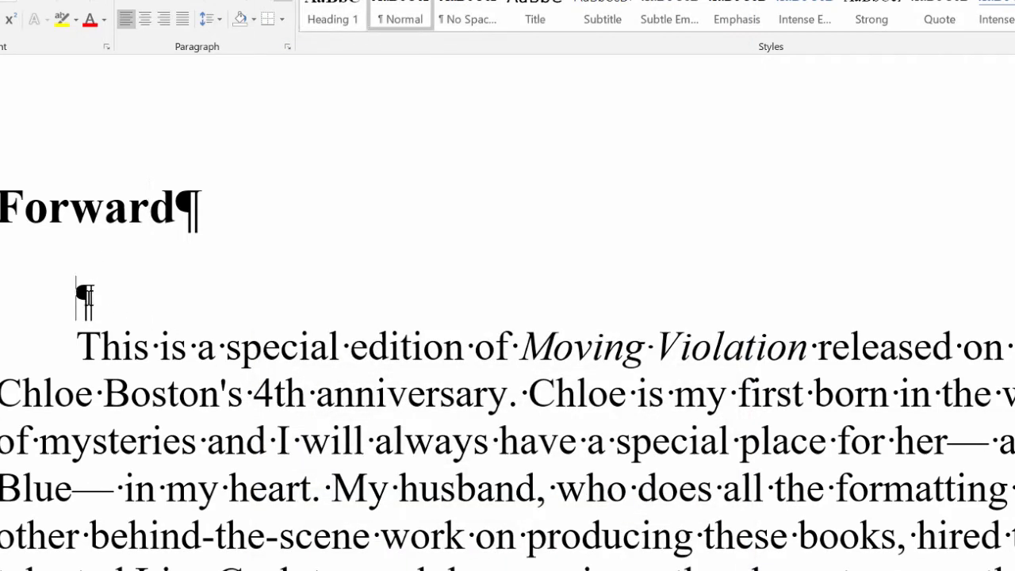
scroll(89, 300, "down", 5)
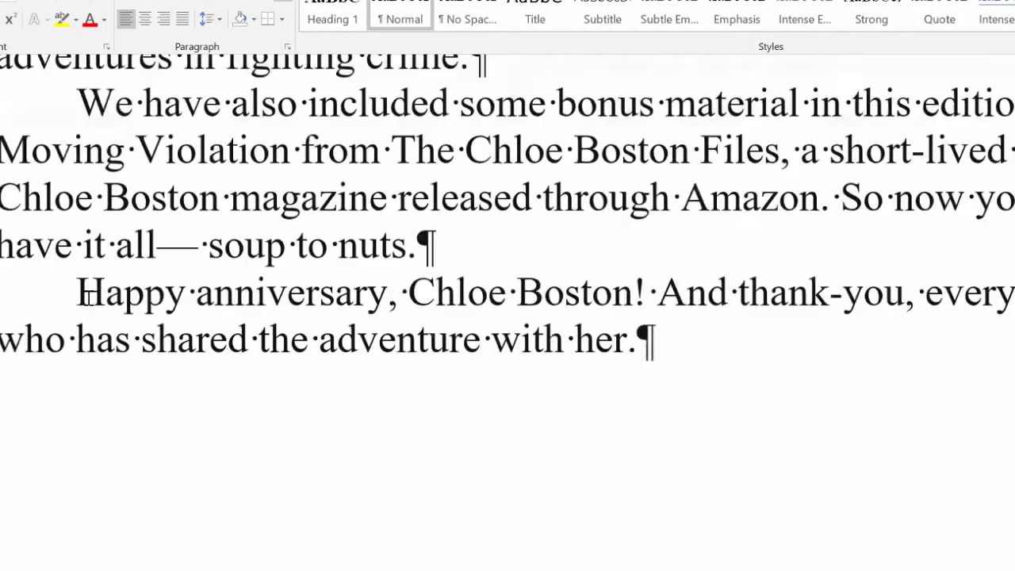
key("Delete")
scroll(90, 300, "up", 2)
scroll(92, 300, "up", 2)
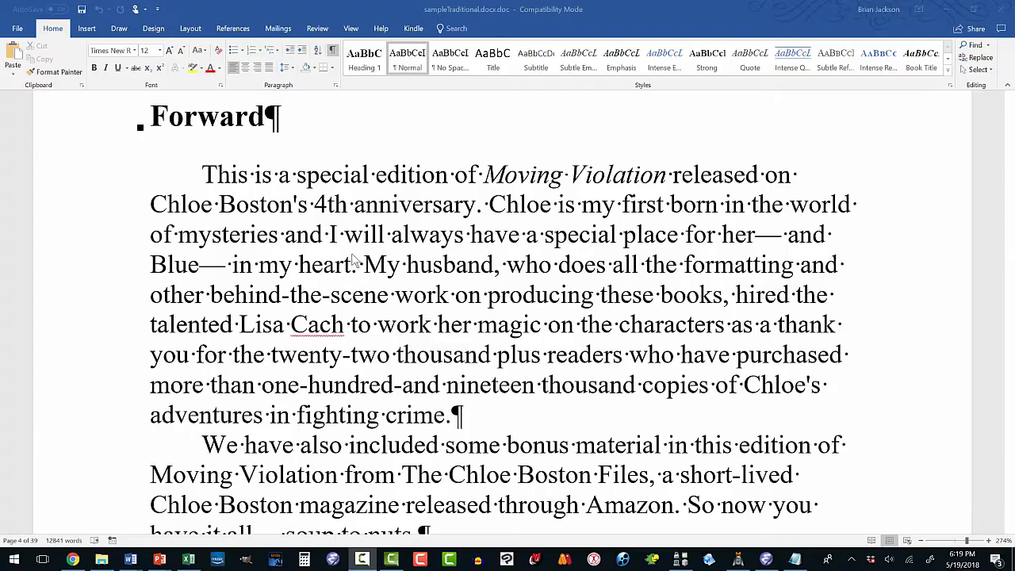
Review the Heading 1 style's indentation, spacing, and line and page break settings
left_click(243, 126)
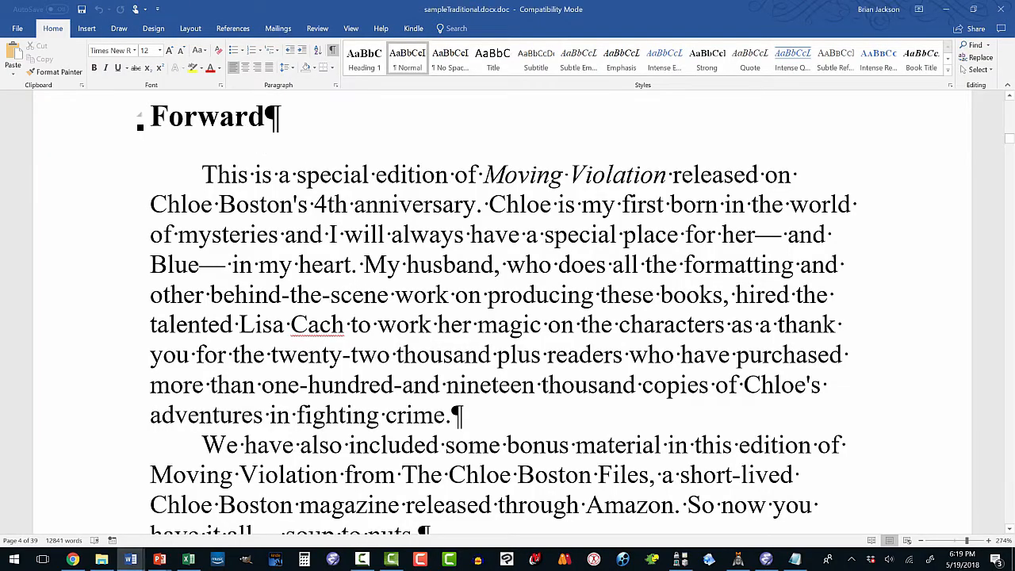
left_click(235, 118)
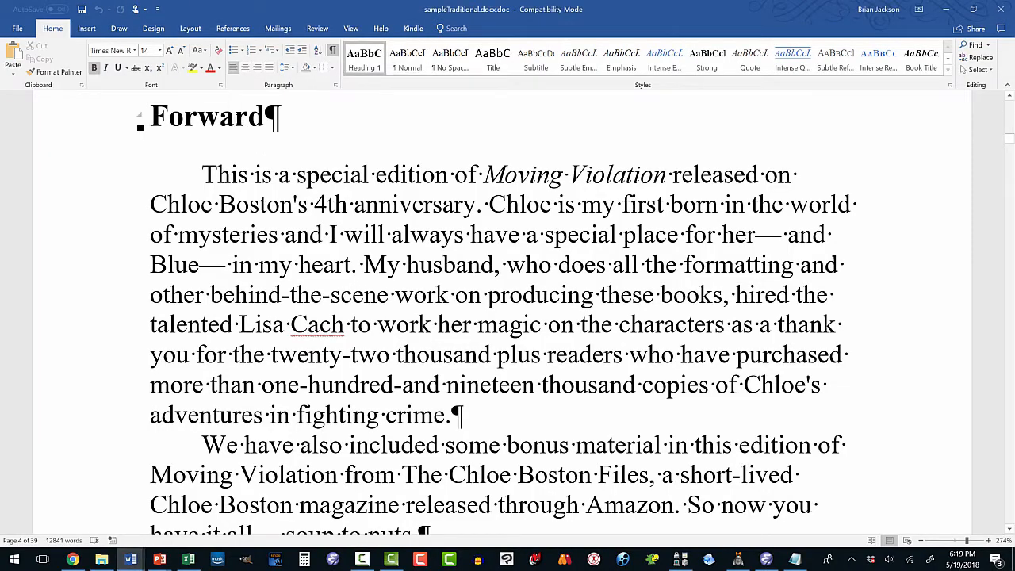
right_click(368, 68)
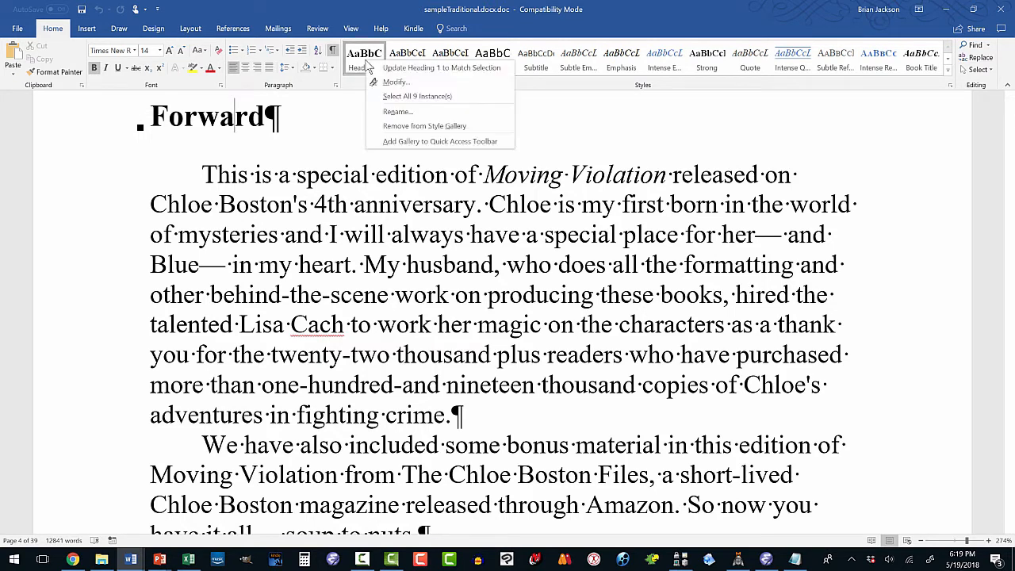
left_click(395, 84)
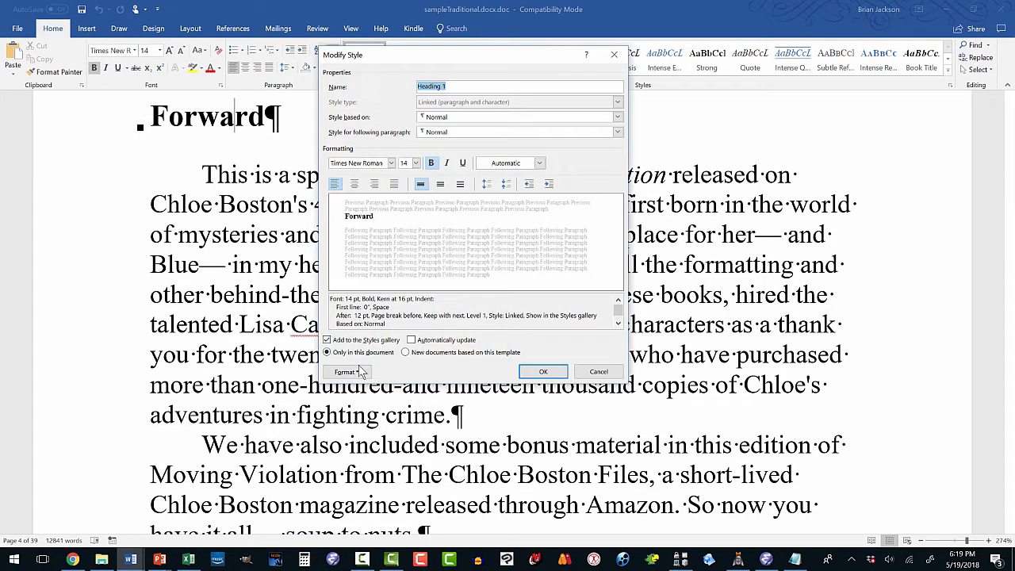
left_click(361, 372)
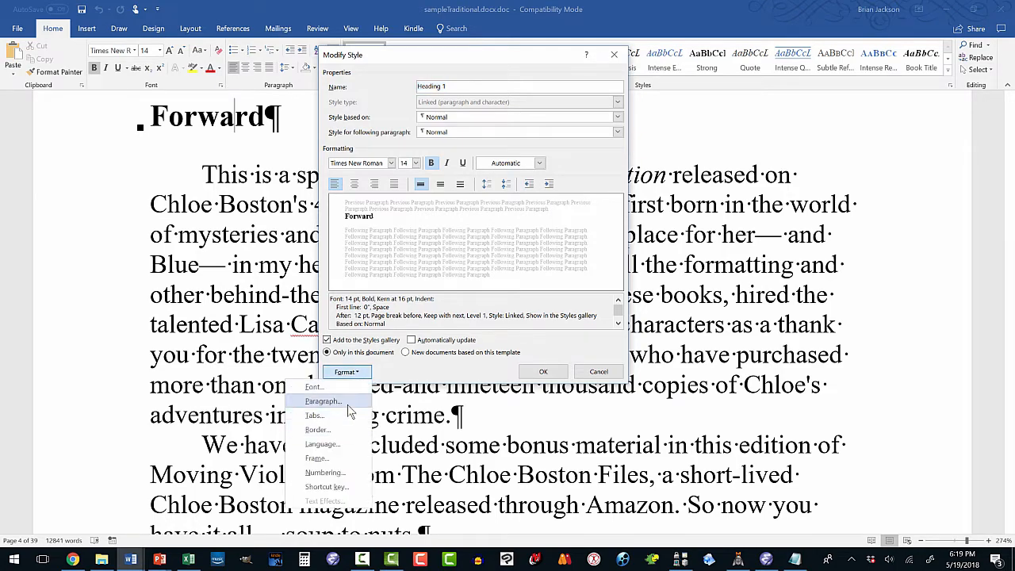
left_click(347, 404)
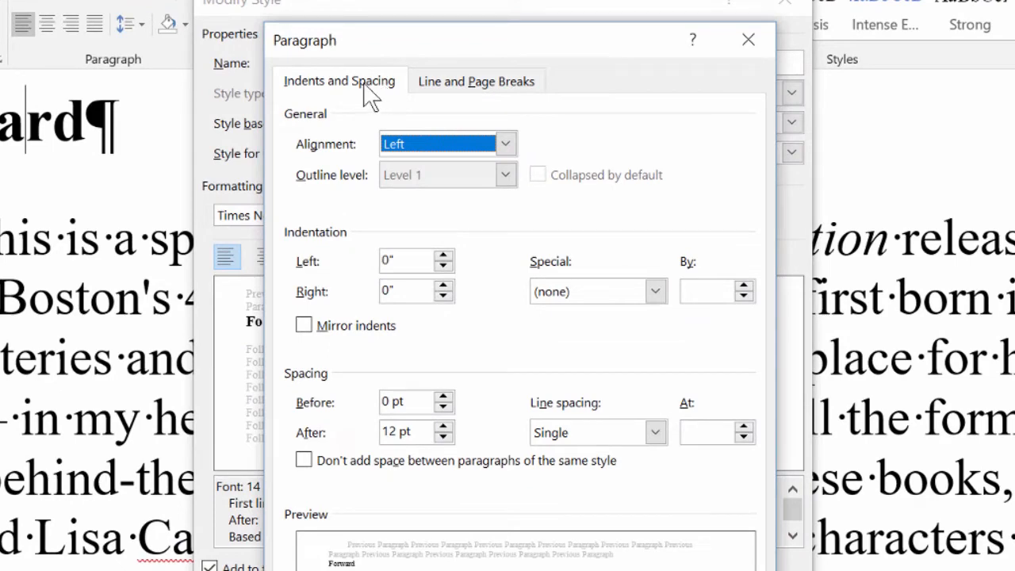
left_click(367, 87)
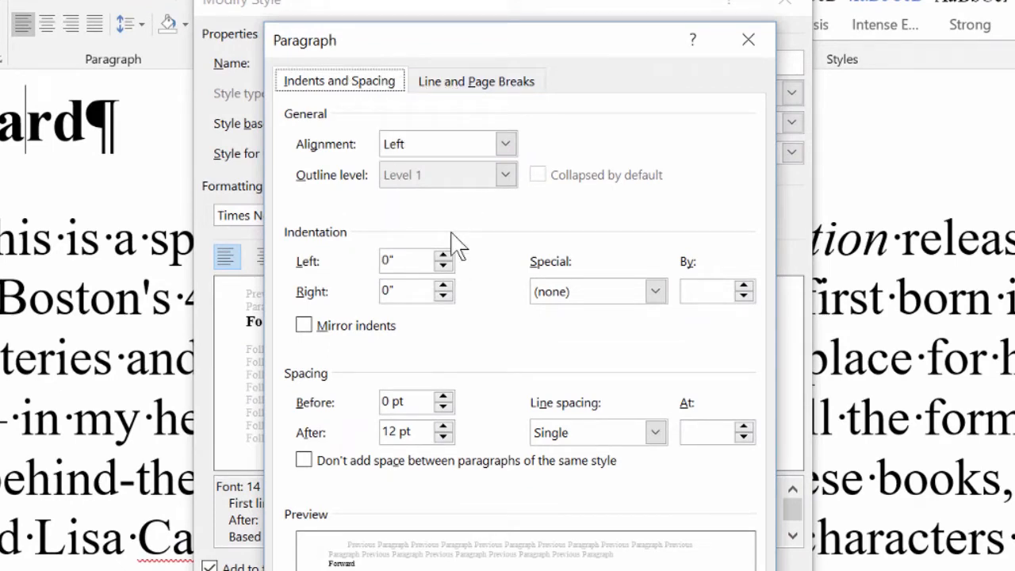
left_click(446, 88)
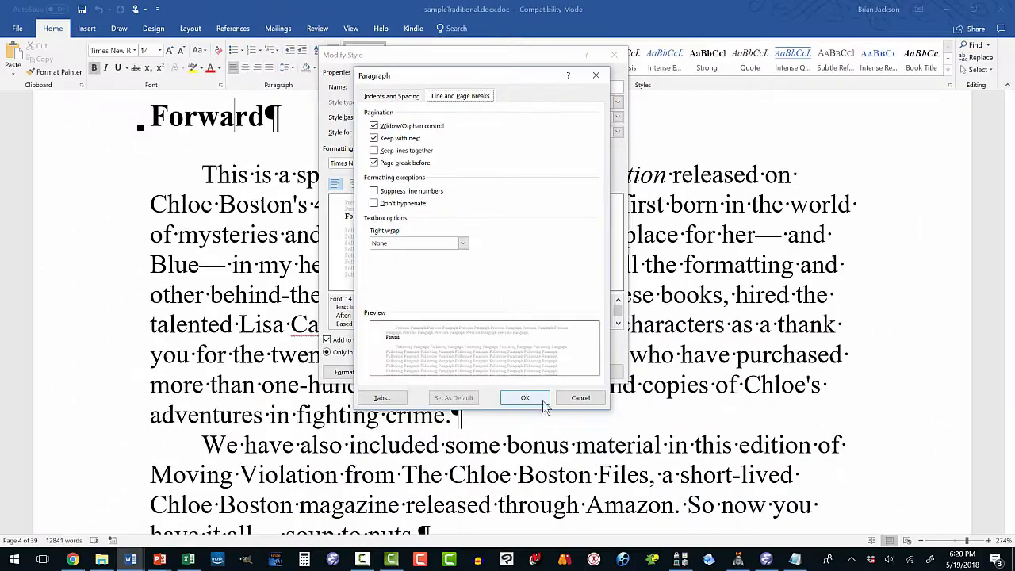
left_click(539, 399)
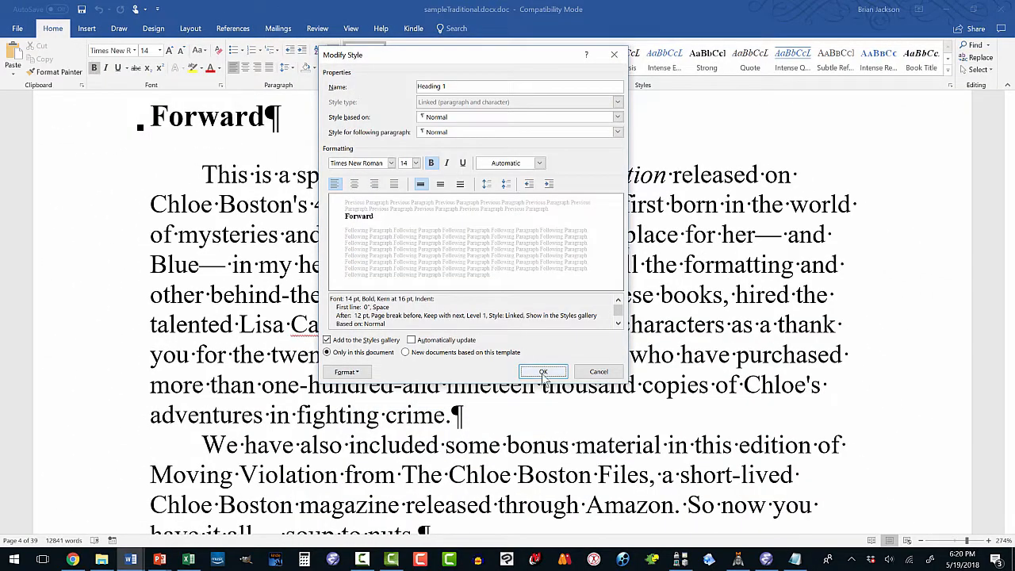
left_click(543, 373)
Examine the page break before the Forward heading and the styles of the heading and its first body paragraph
scroll(362, 251, "up", 5)
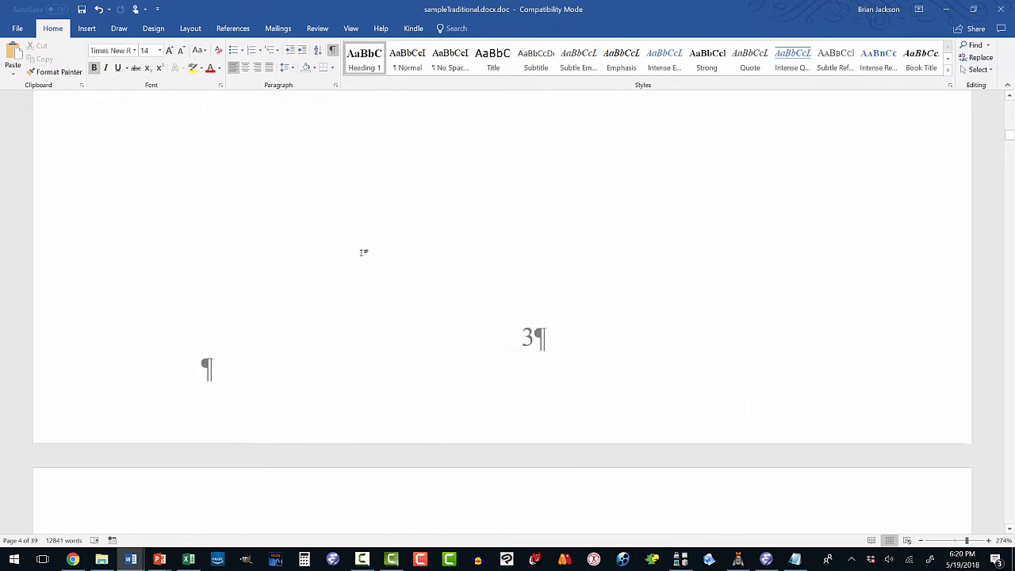
scroll(364, 252, "up", 10)
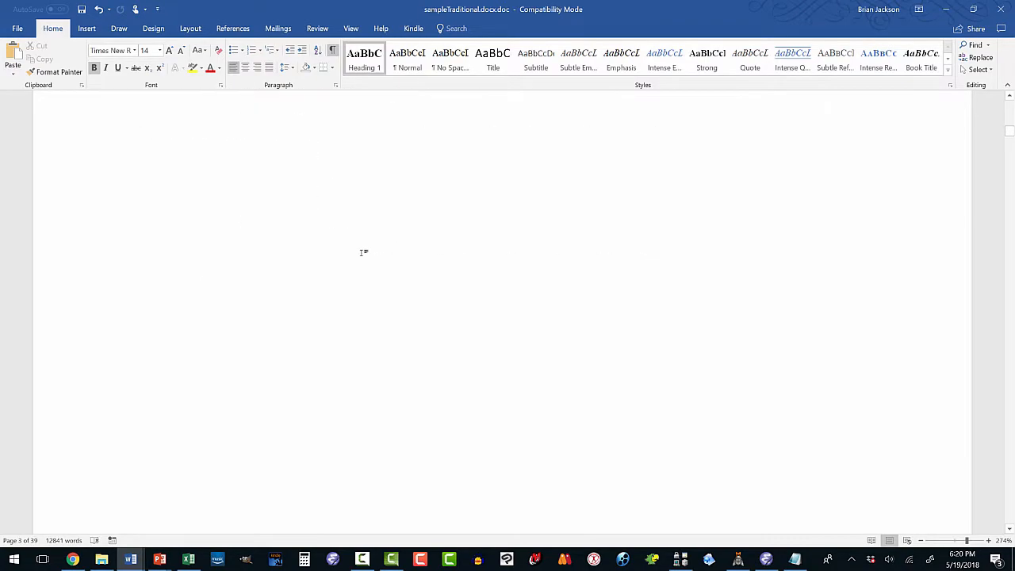
scroll(361, 260, "down", 10)
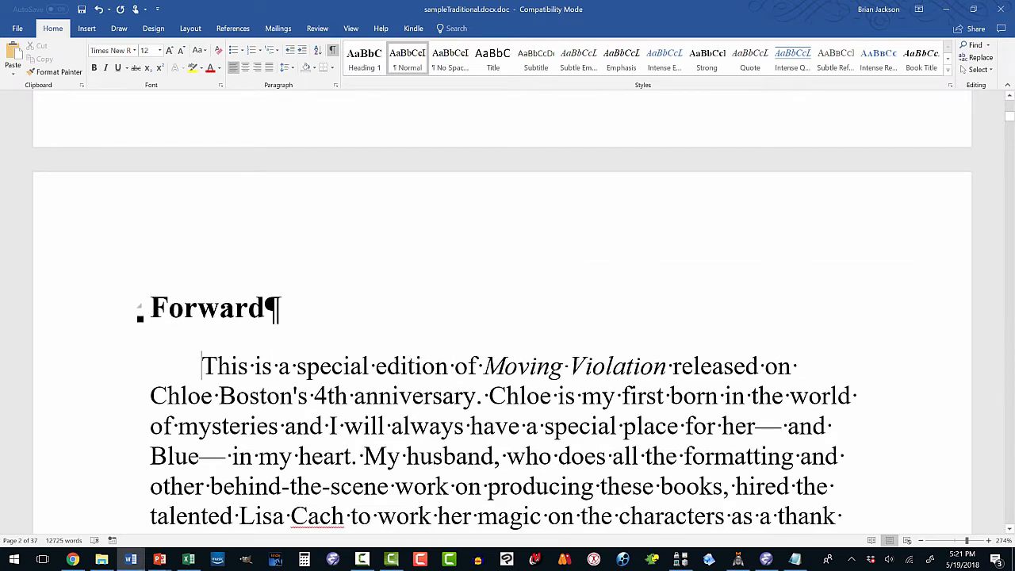
left_click(203, 307)
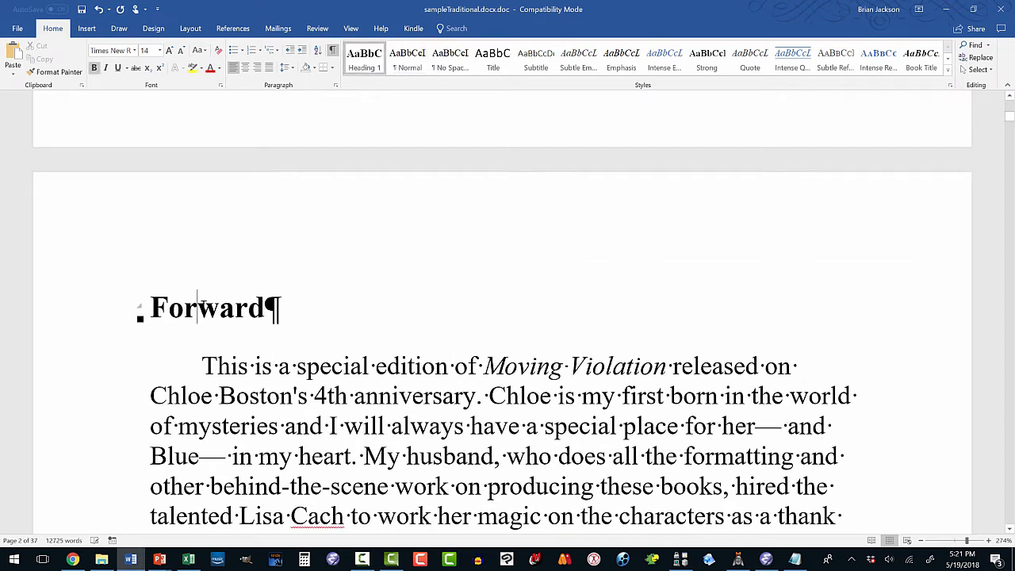
left_click(223, 366)
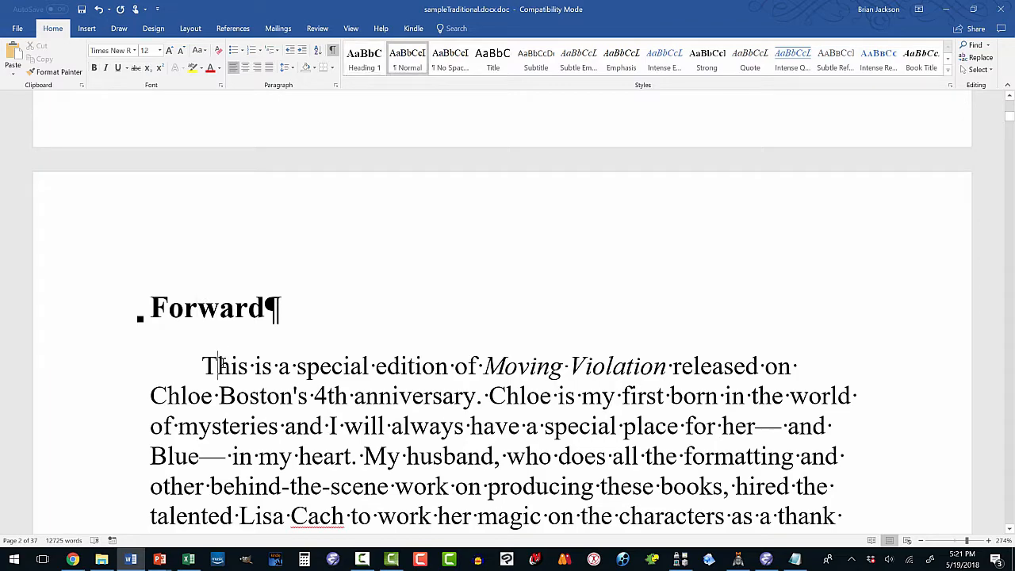
Delete the empty paragraph between the Chapter 1 heading and its first body paragraph
scroll(242, 345, "down", 2)
scroll(249, 340, "down", 8)
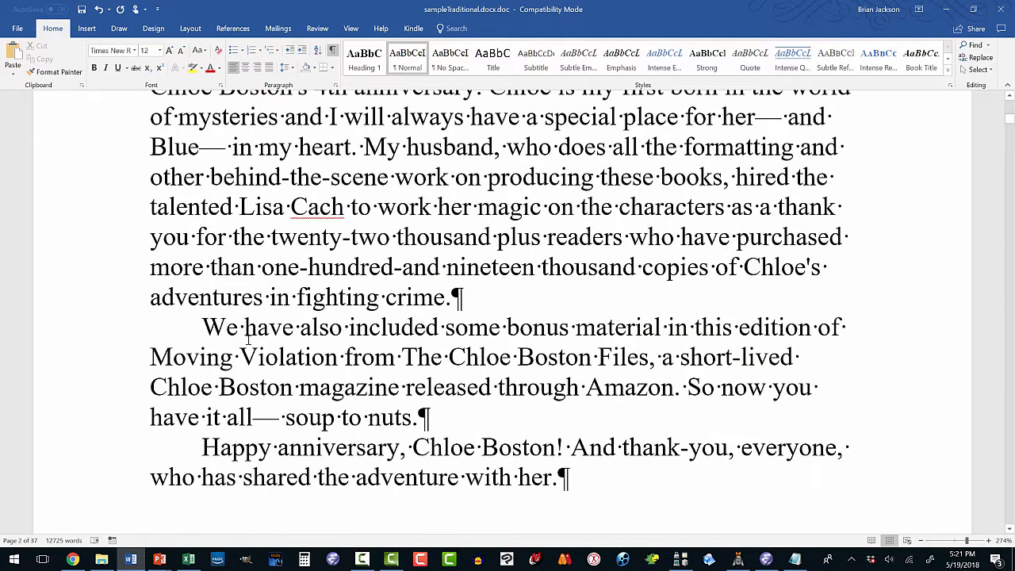
scroll(248, 339, "down", 5)
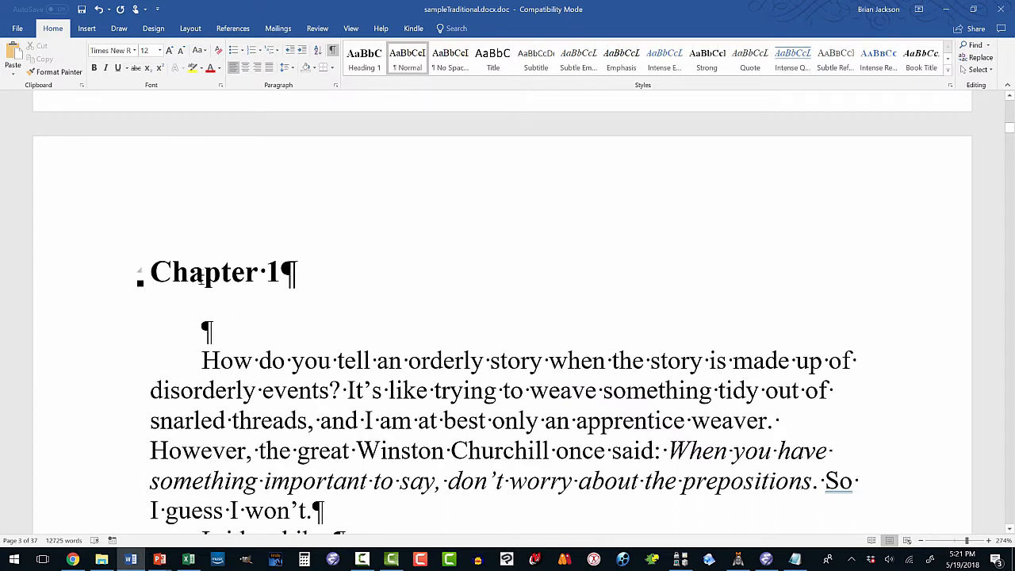
key("Delete")
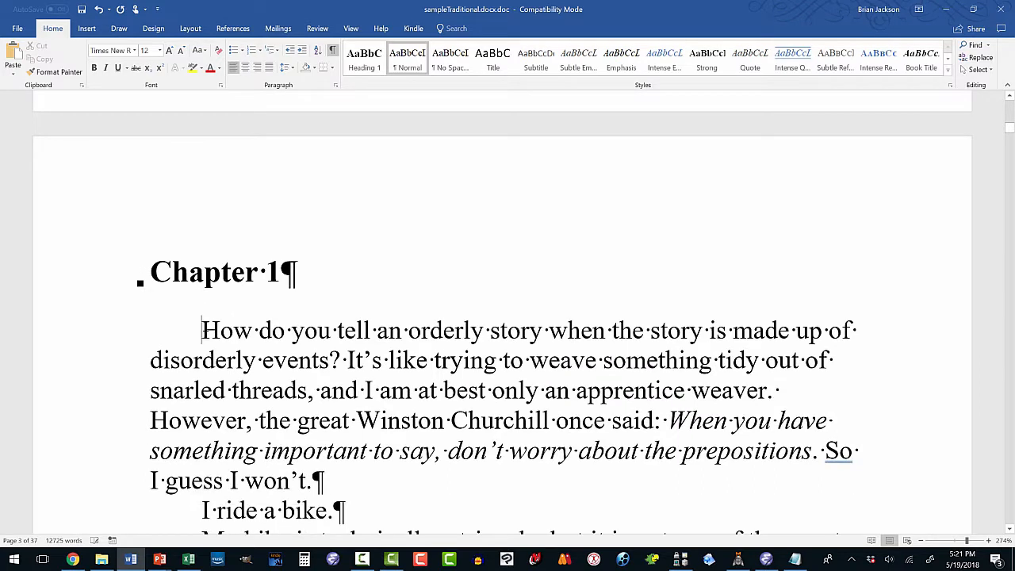
key("Up")
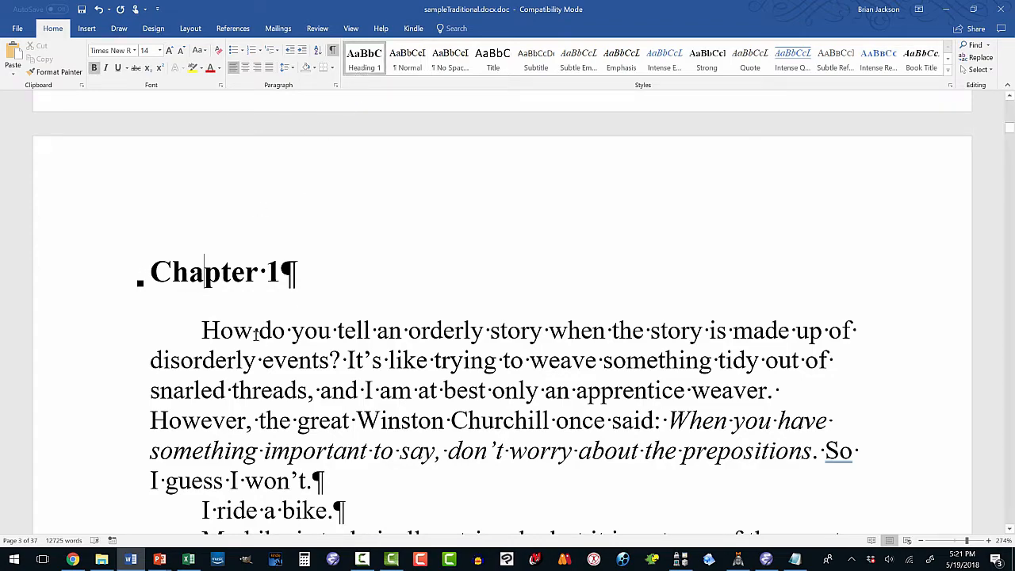
Check the style of a Chapter 1 body paragraph and delete the two empty paragraphs at the end of the chapter
scroll(241, 332, "down", 5)
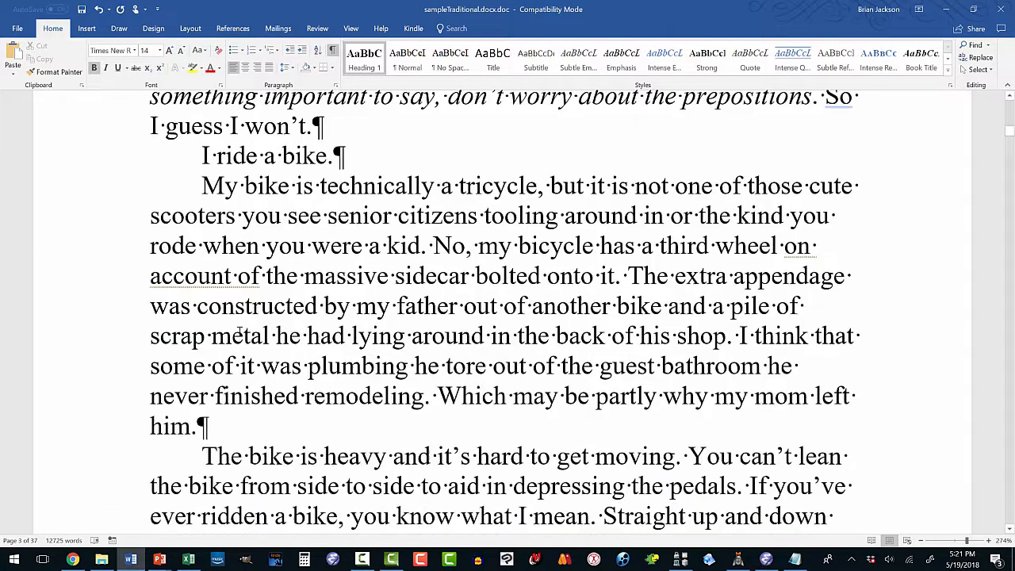
left_click(241, 287)
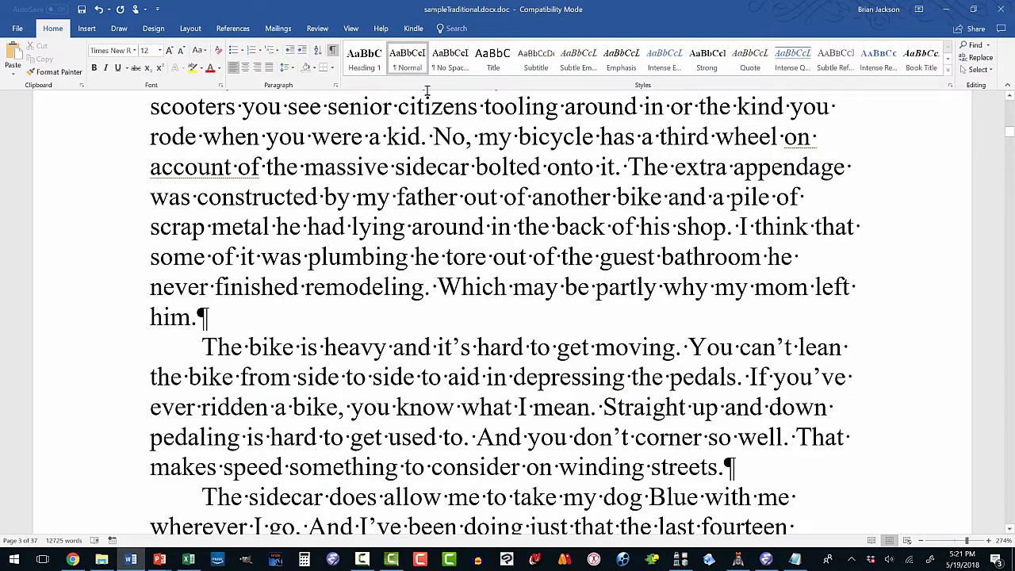
scroll(329, 276, "down", 8)
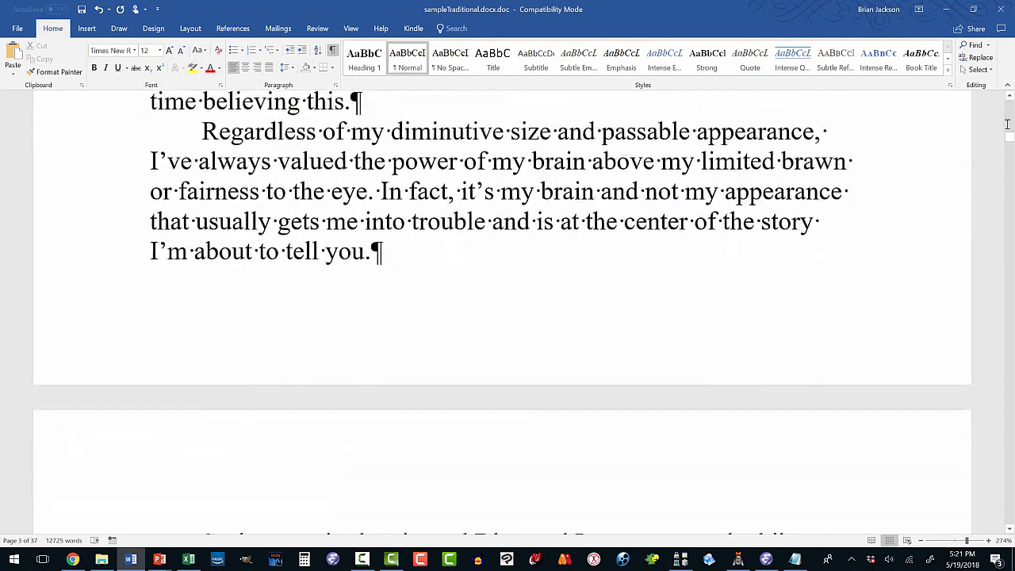
left_click_drag(1009, 137, 982, 249)
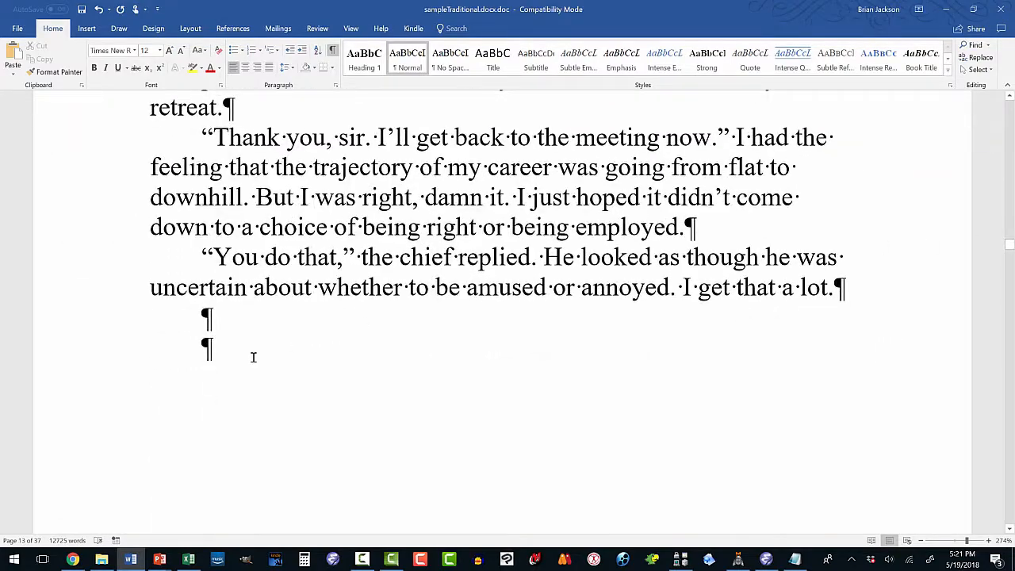
key("BackSpace")
key("BackSpace")
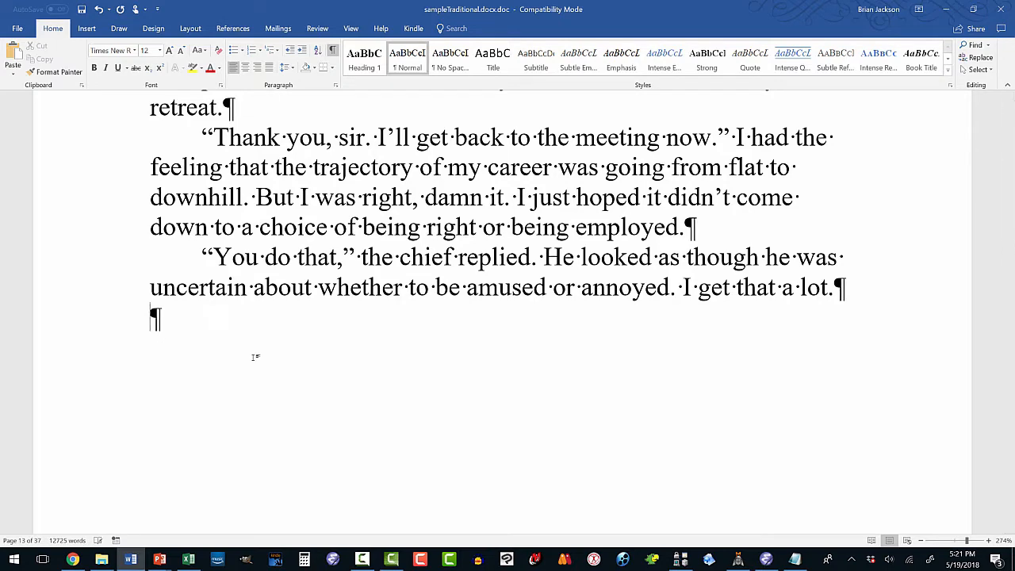
key("BackSpace")
Delete the empty paragraph below the Chapter 2 heading and check the styles of the heading and its first body paragraph
scroll(256, 345, "down", 10)
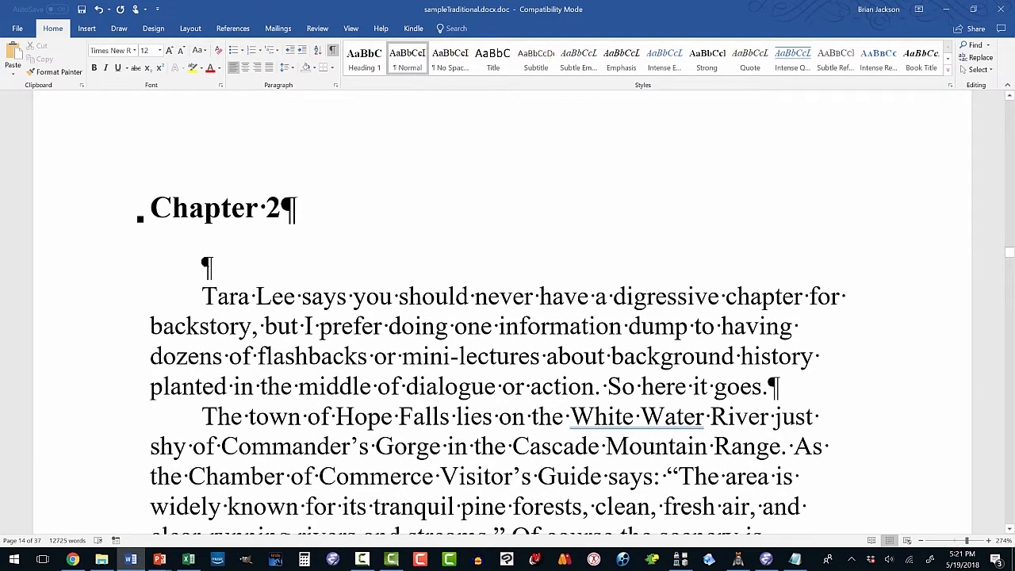
key("Delete")
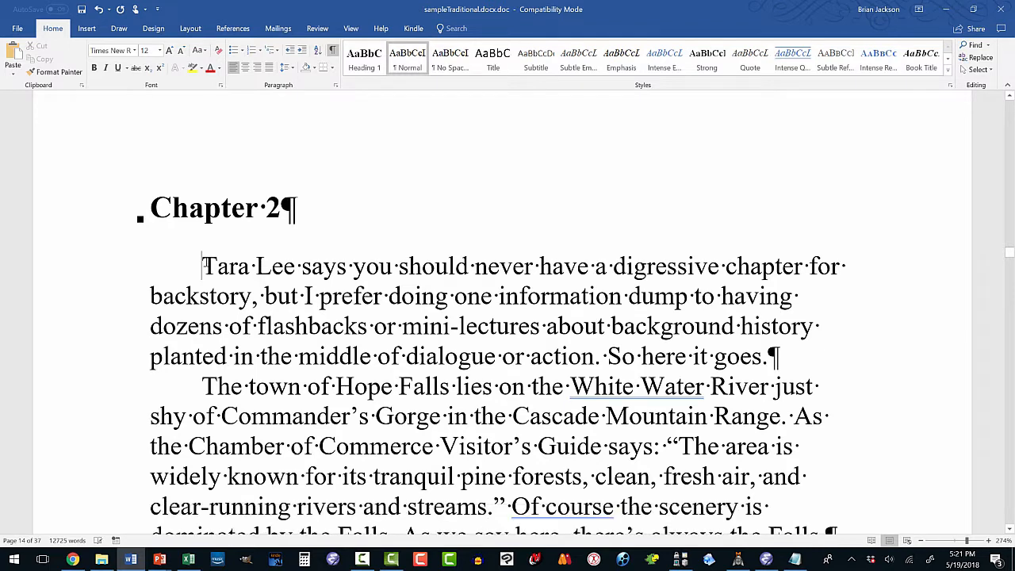
left_click(205, 208)
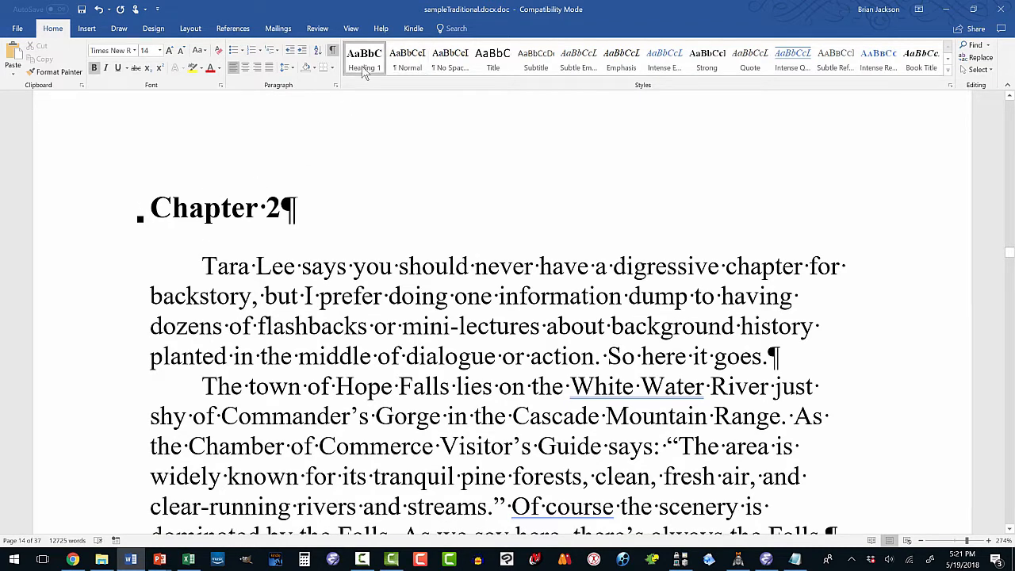
left_click(284, 270)
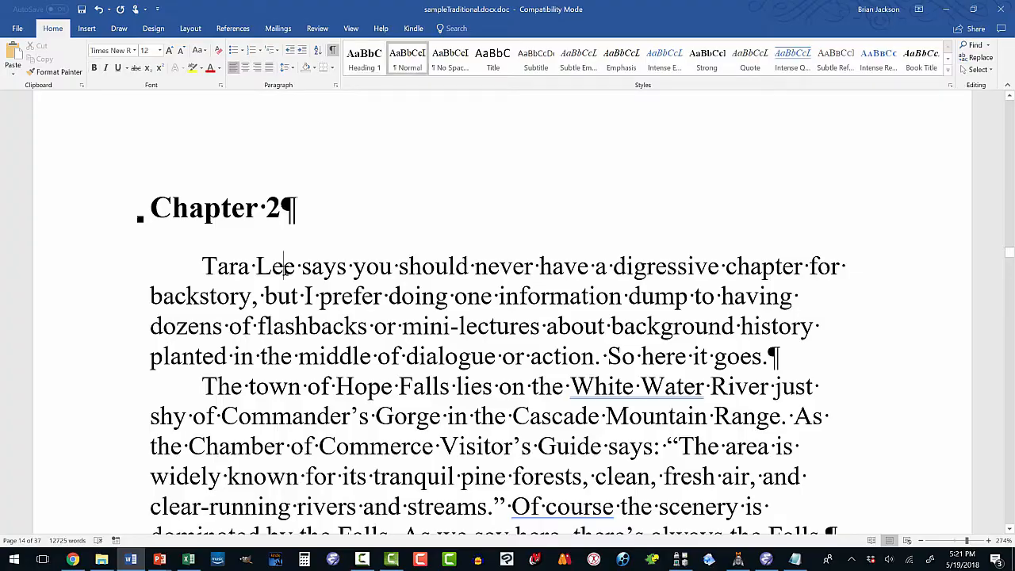
Delete the empty paragraph below the Chapter 3 heading and check the heading's style
scroll(284, 269, "down", 4)
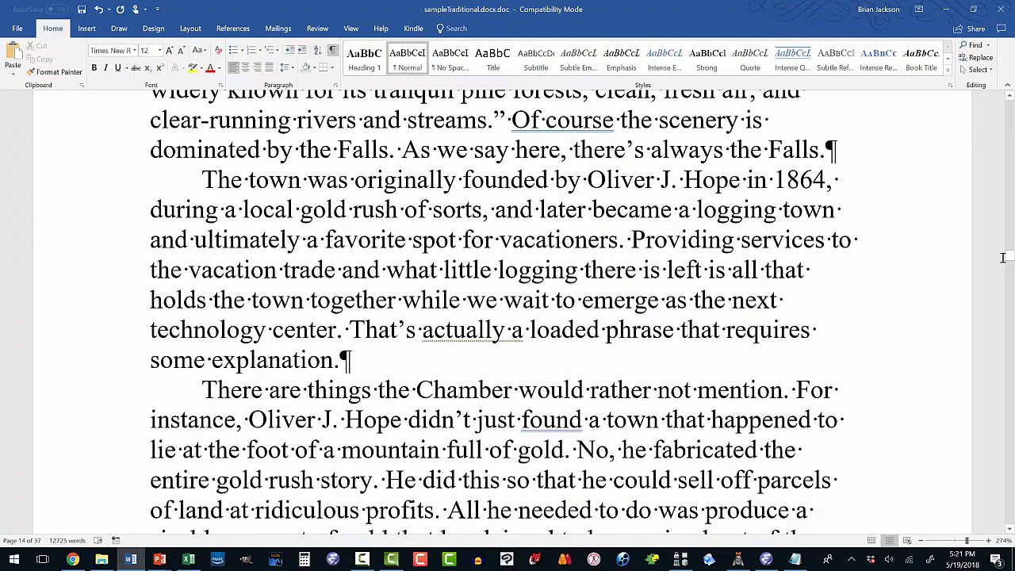
left_click_drag(1005, 258, 992, 356)
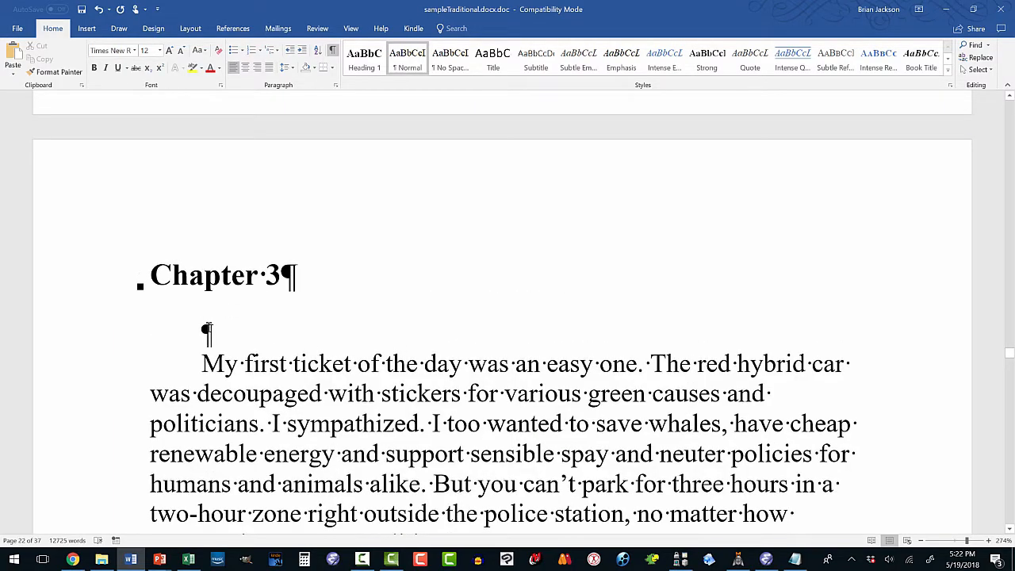
key("Delete")
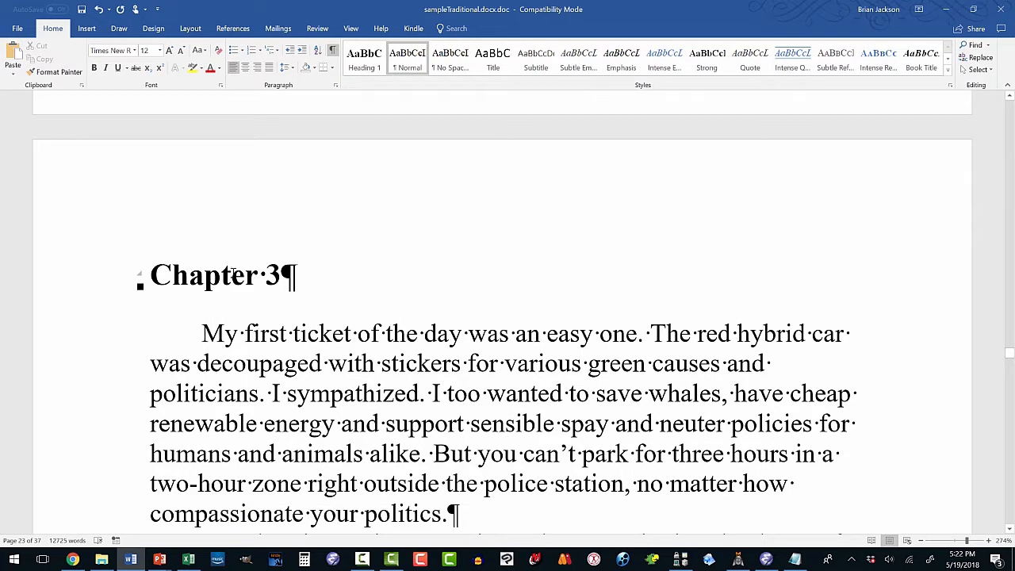
left_click(232, 274)
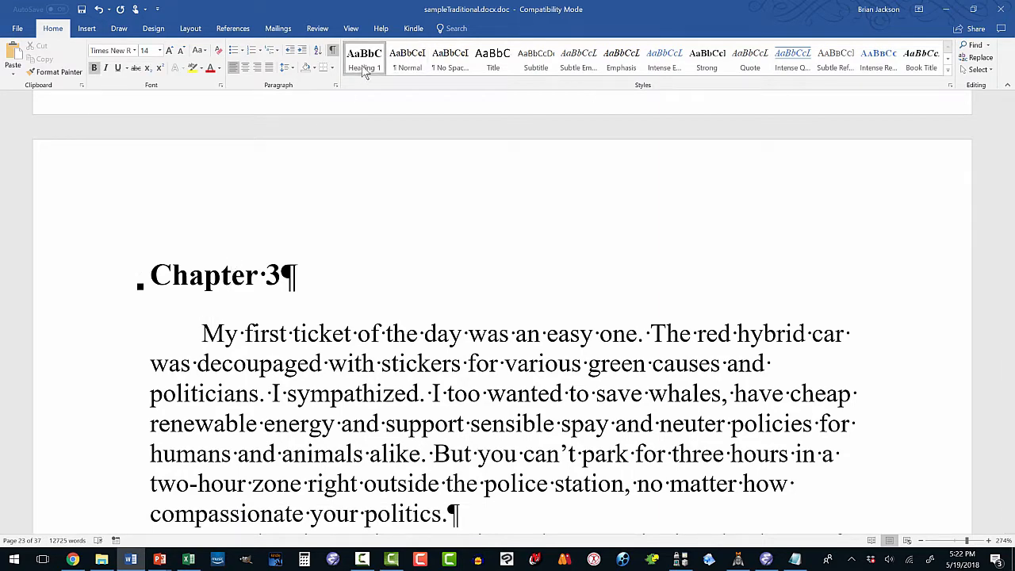
Delete the empty paragraph directly below the Author Note heading and check the heading's style
scroll(291, 323, "down", 3)
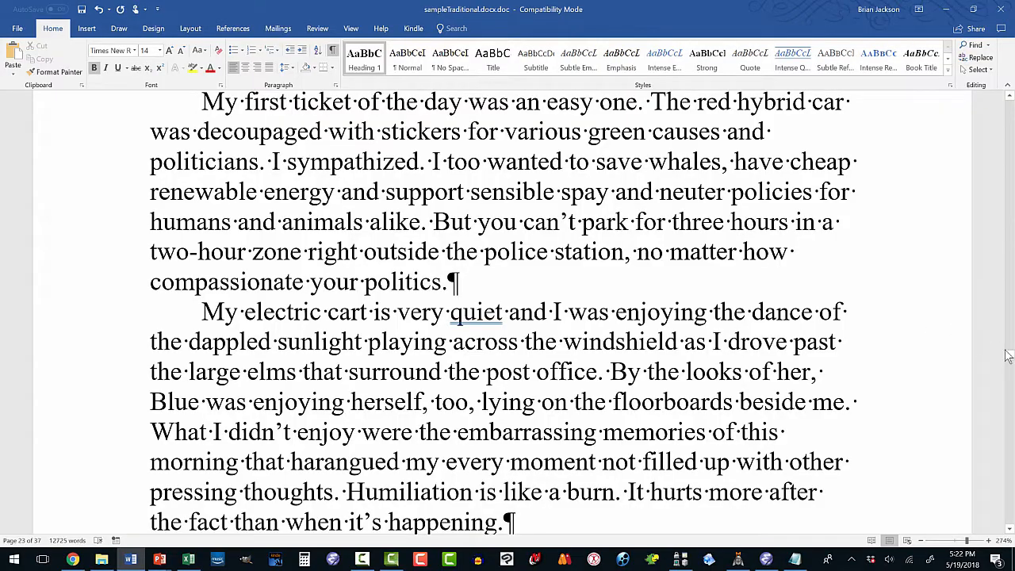
left_click_drag(1009, 356, 965, 494)
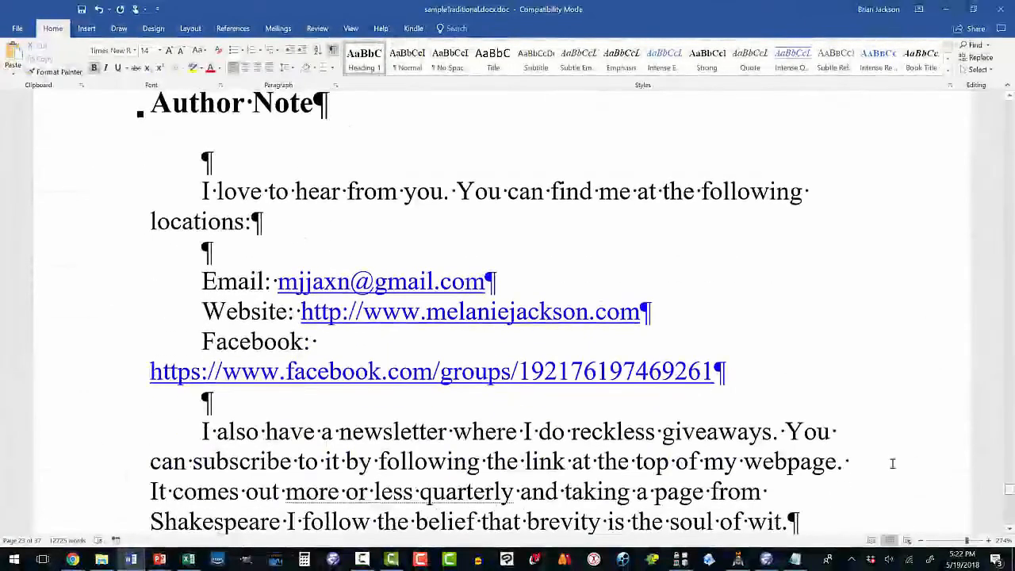
left_click(204, 162)
key("Delete")
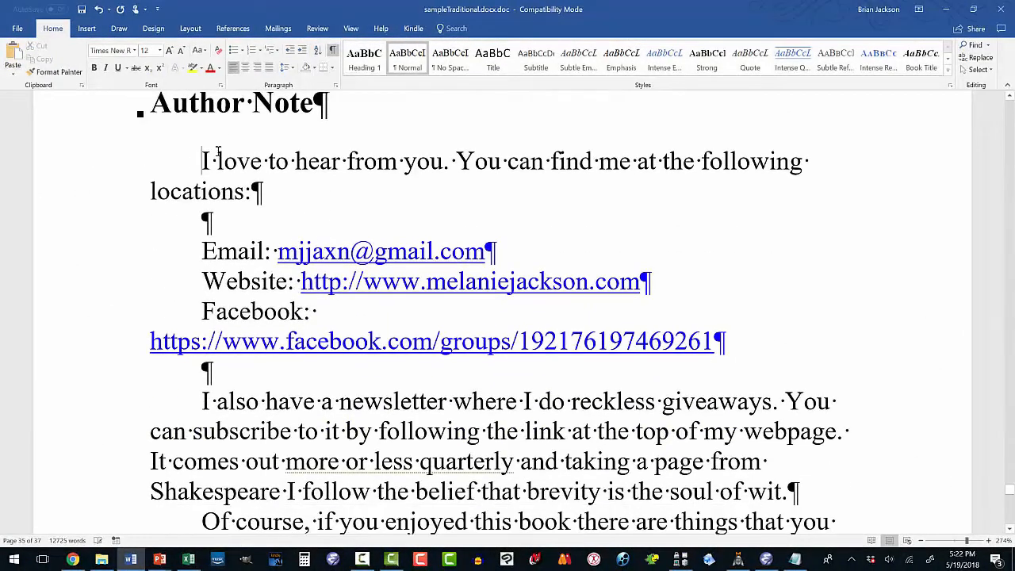
left_click(223, 107)
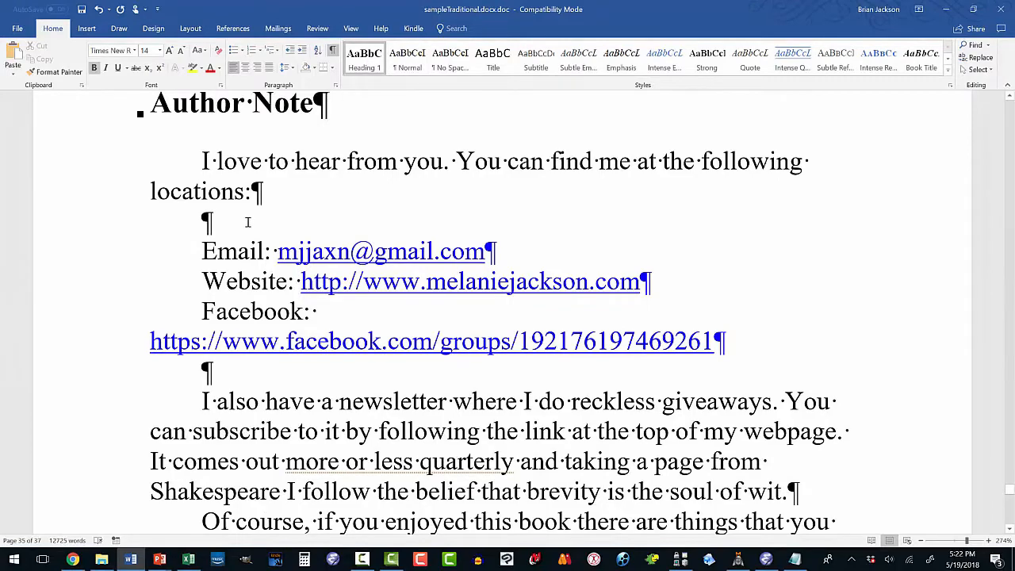
Delete the empty paragraph directly below the "Sign Up for My Newsletter: Get Free Books" heading and check the heading's style
scroll(247, 230, "down", 10)
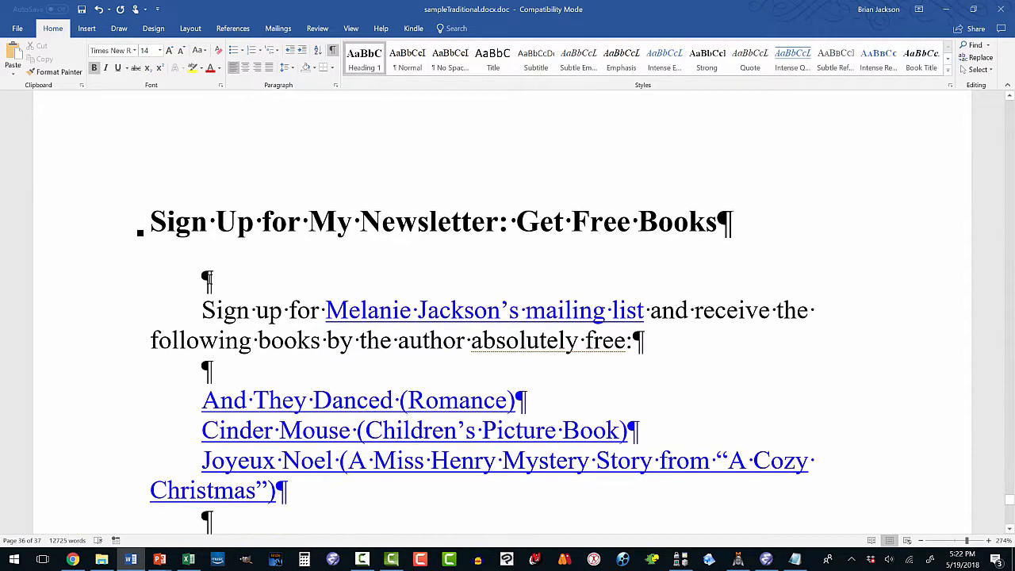
left_click(209, 279)
key("Delete")
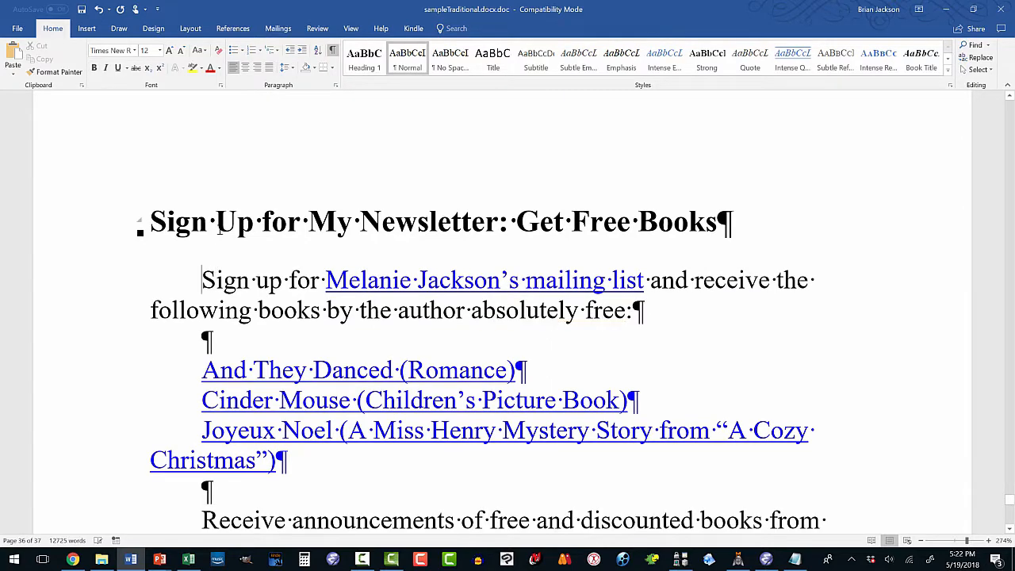
key("Up")
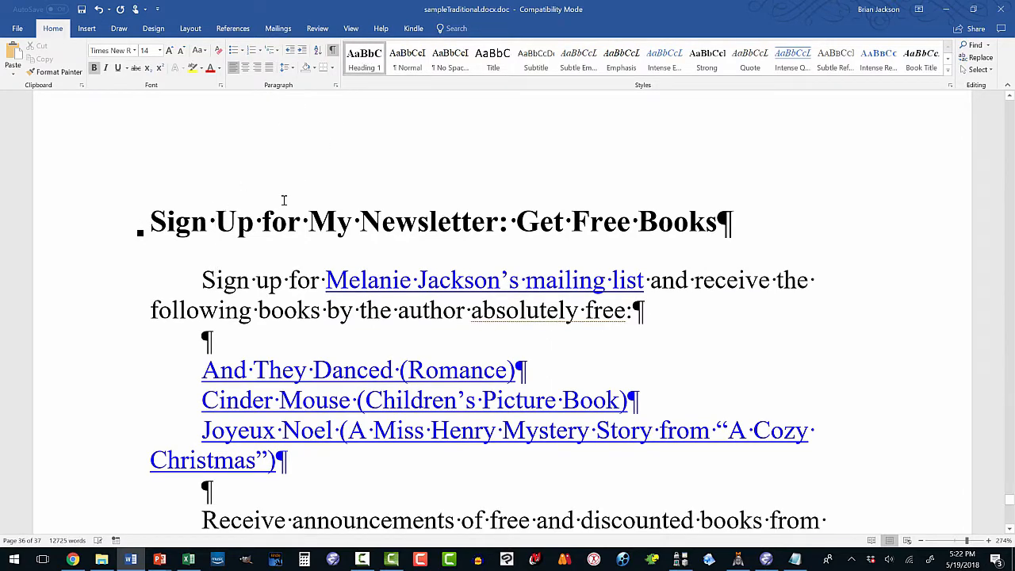
Delete the empty paragraph below the About the Author heading and check the heading's style
scroll(283, 198, "down", 4)
scroll(282, 196, "down", 10)
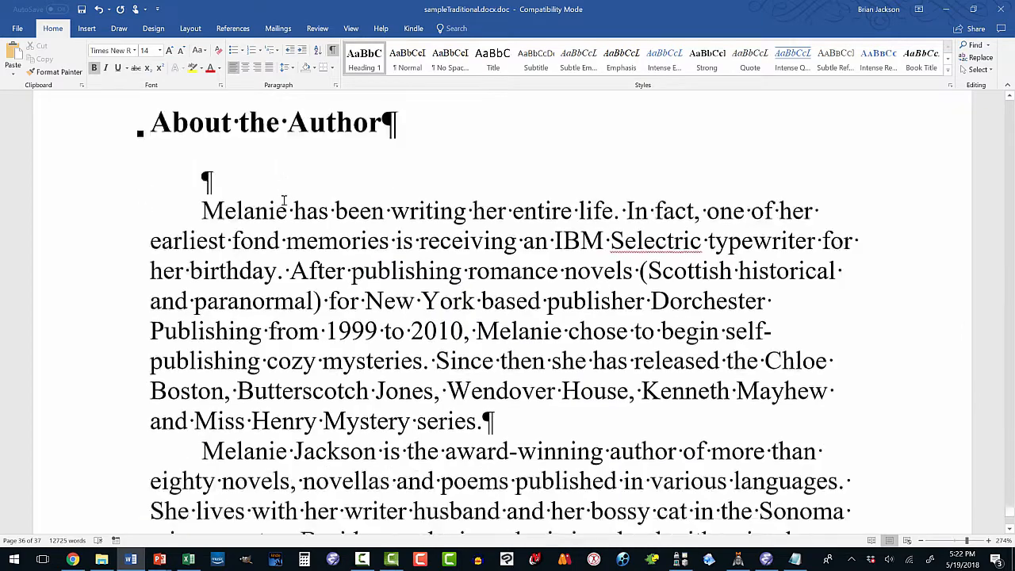
scroll(280, 193, "up", 2)
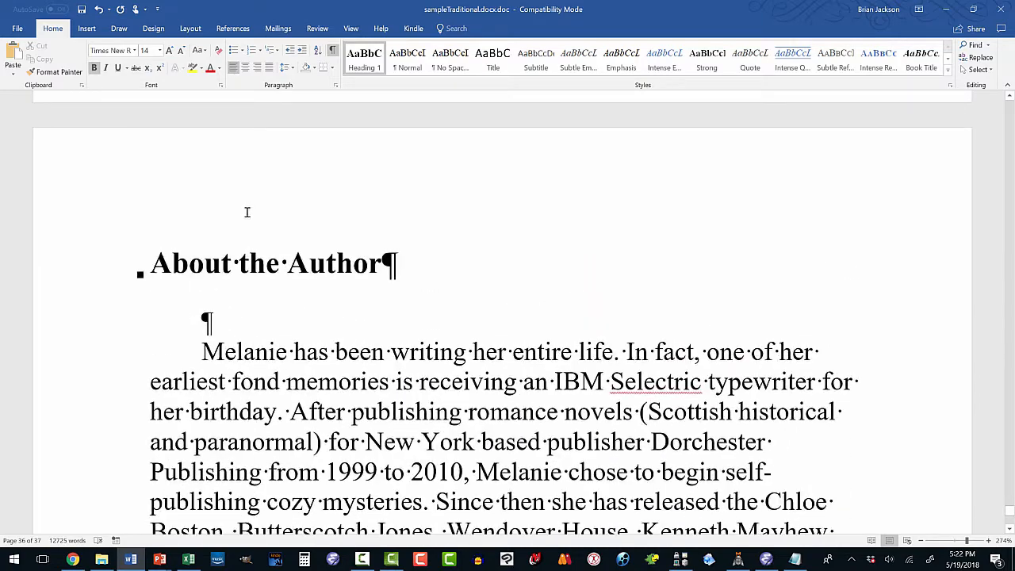
left_click(204, 319)
key("Delete")
left_click(221, 264)
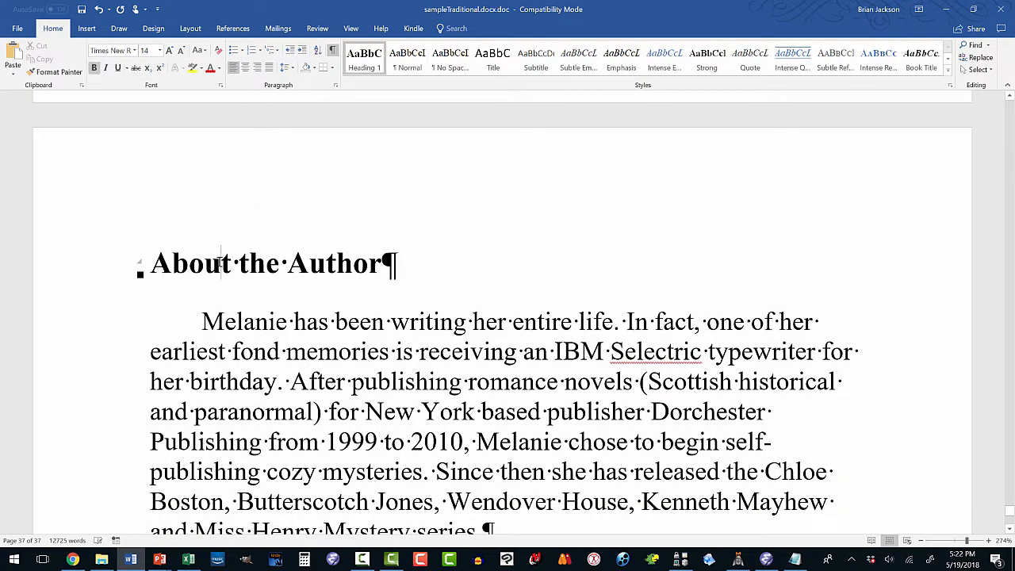
Place the insertion point before the book title Moving Violation at the very start of the manuscript
scroll(285, 296, "down", 10)
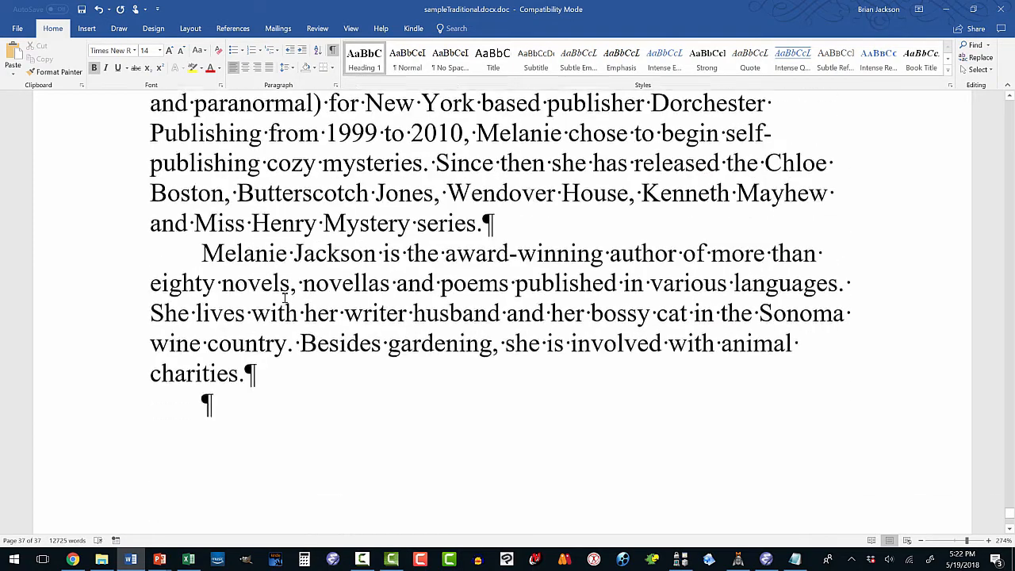
scroll(284, 297, "up", 5)
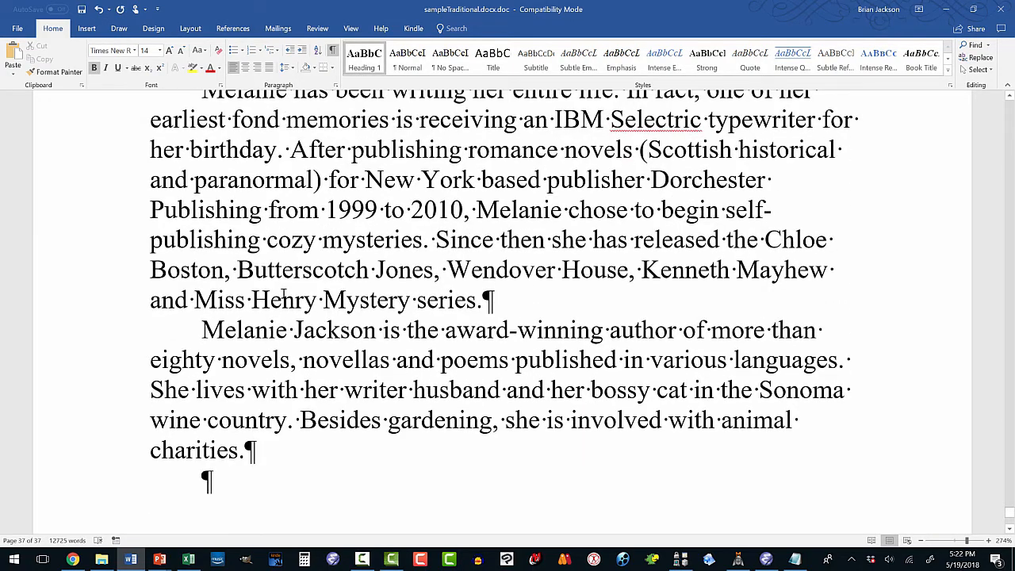
scroll(284, 296, "up", 3)
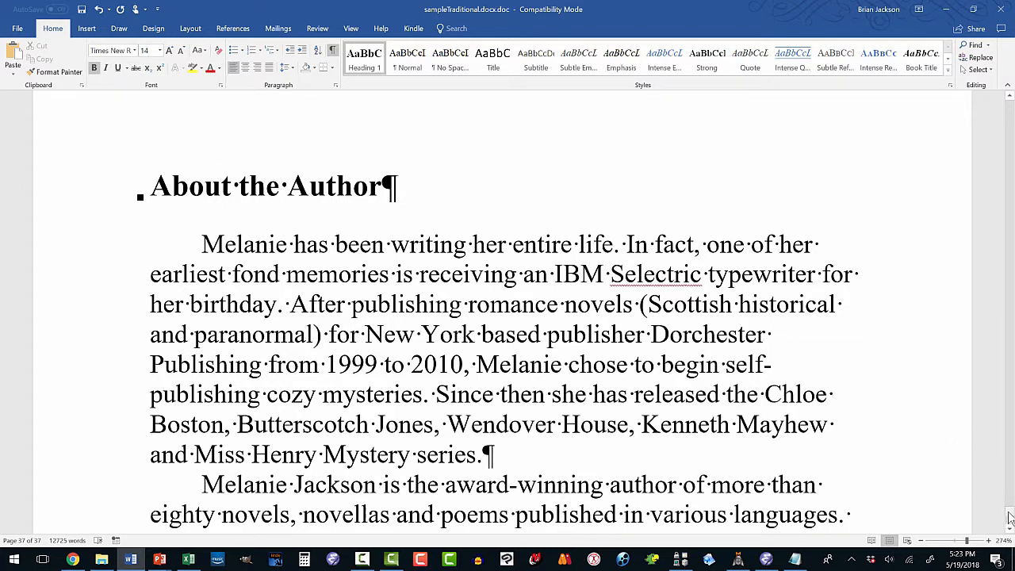
left_click_drag(1009, 517, 1010, 109)
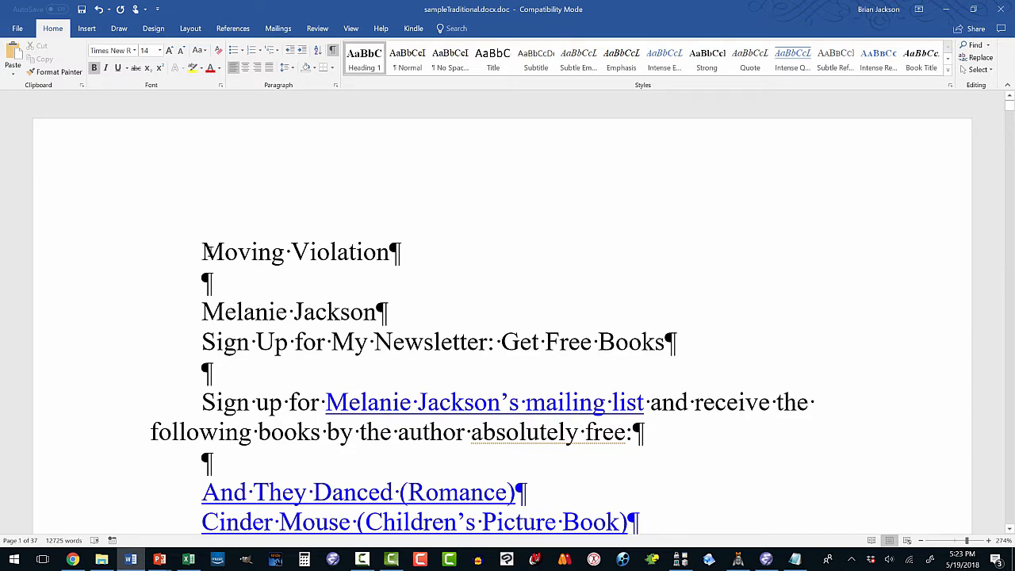
left_click(203, 252)
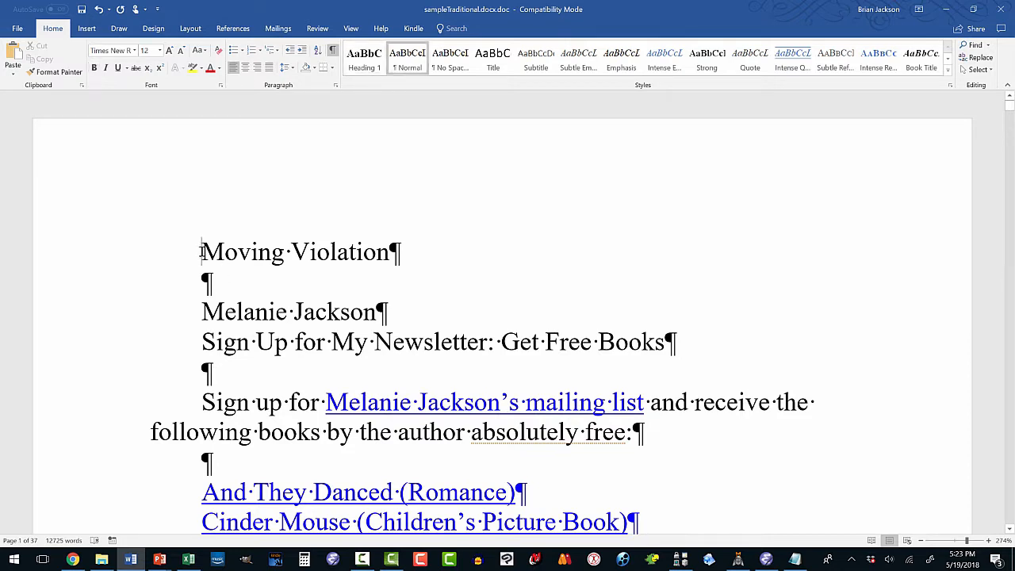
Open the recent document titleCopyright.docx.doc
left_click(17, 28)
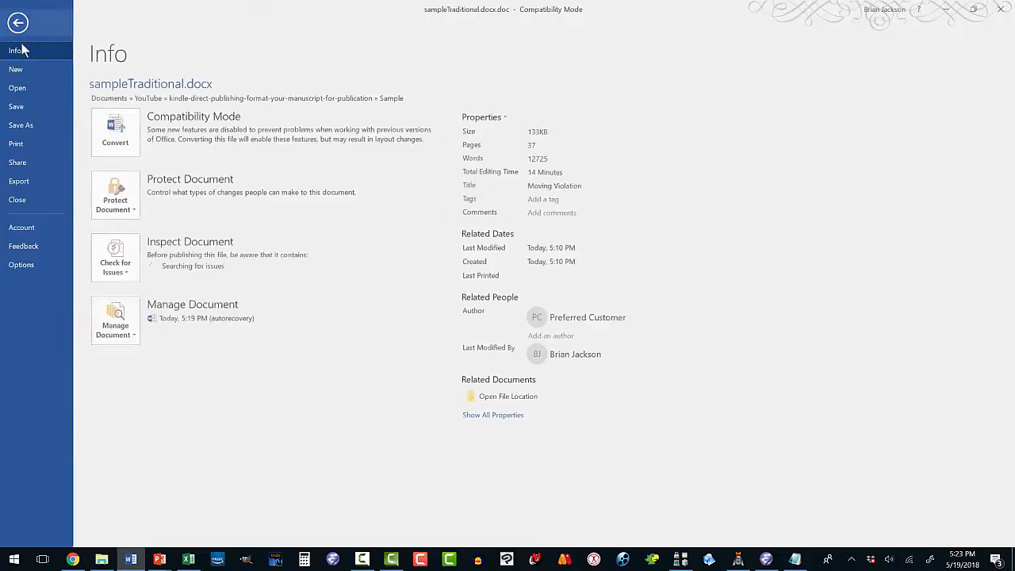
left_click(22, 88)
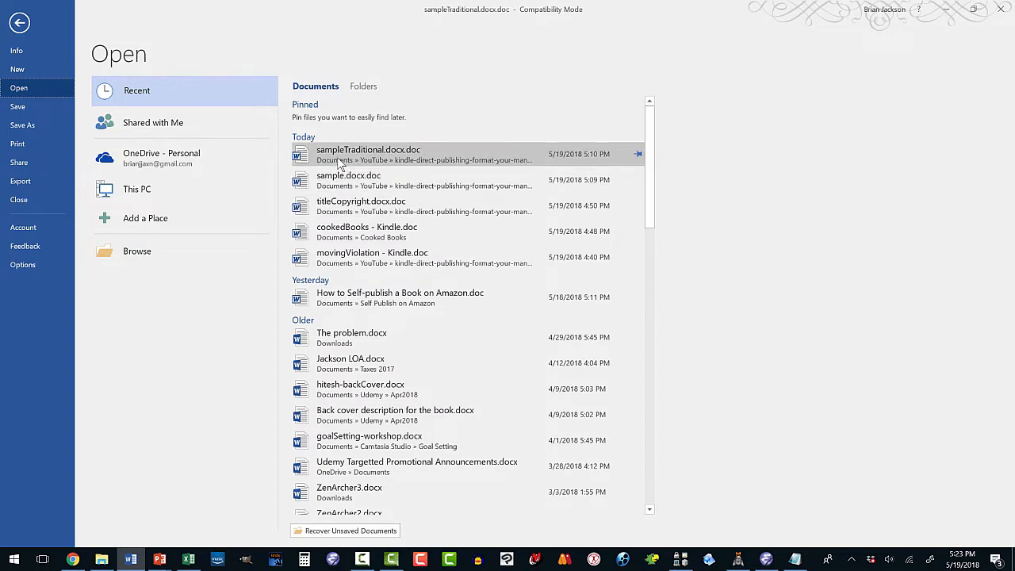
left_click(339, 206)
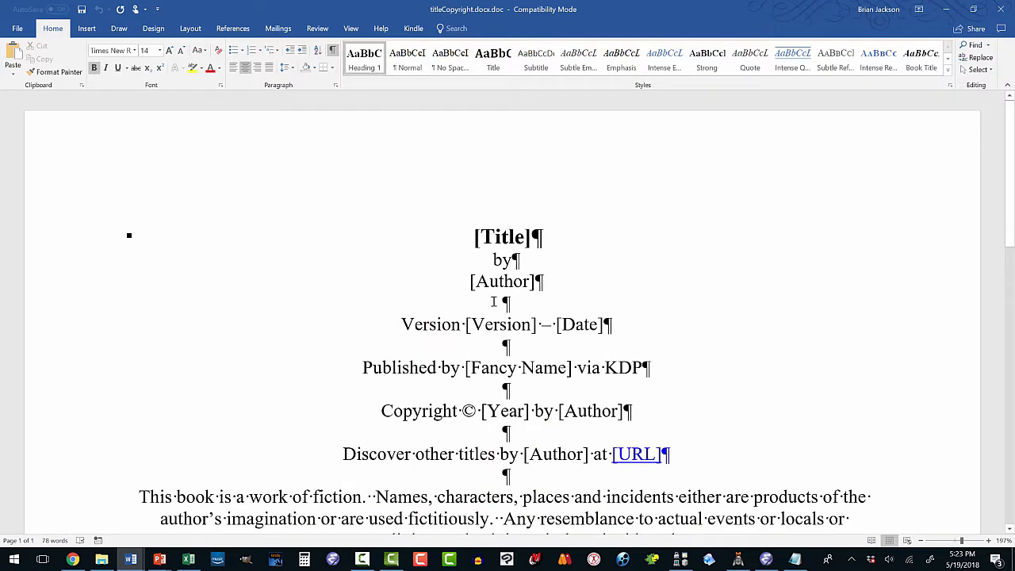
Copy the entire content of the title and copyright page template
key("ctrl+a")
scroll(499, 317, "down", 8)
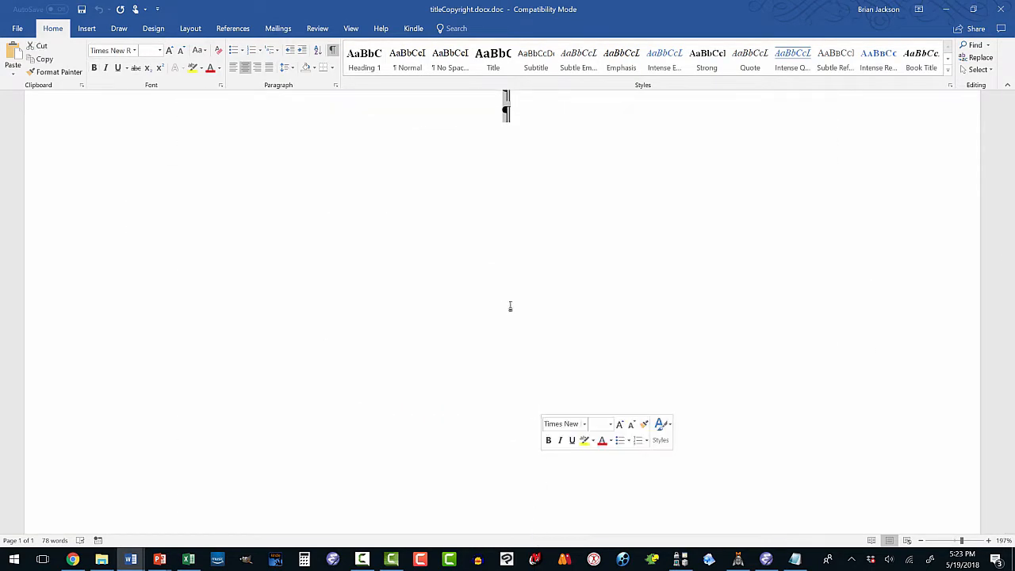
right_click(499, 120)
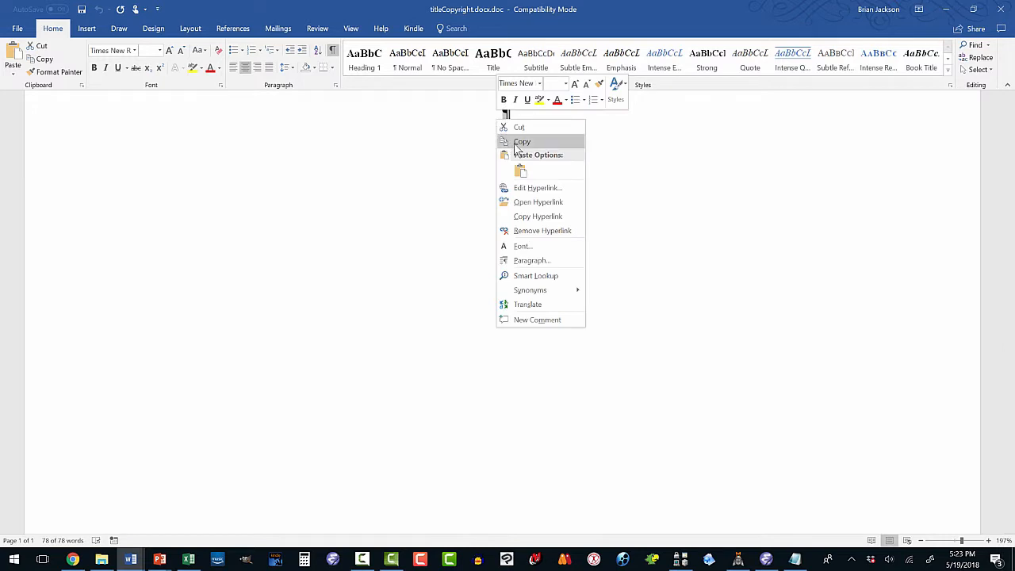
left_click(521, 142)
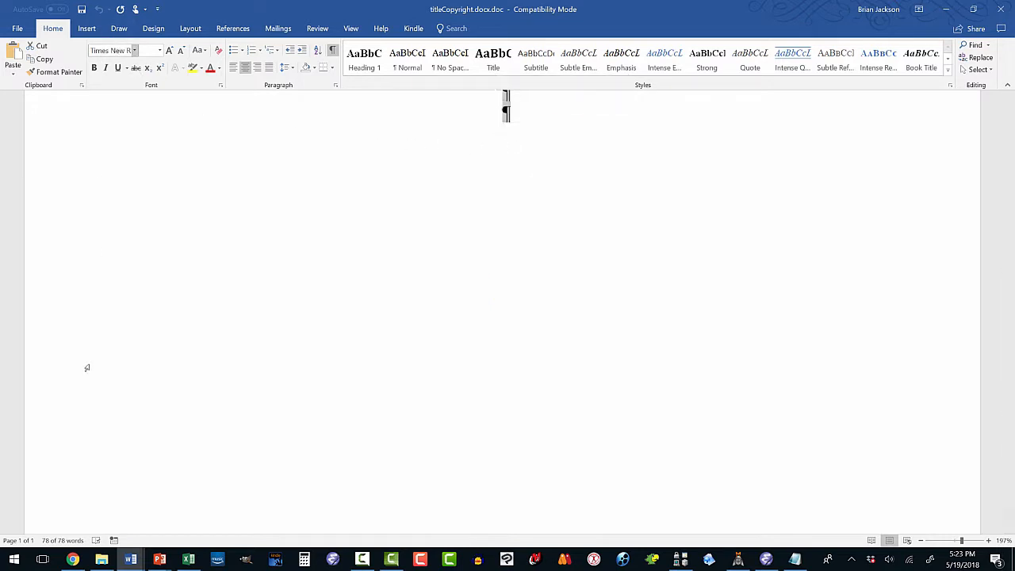
mouse_move(133, 552)
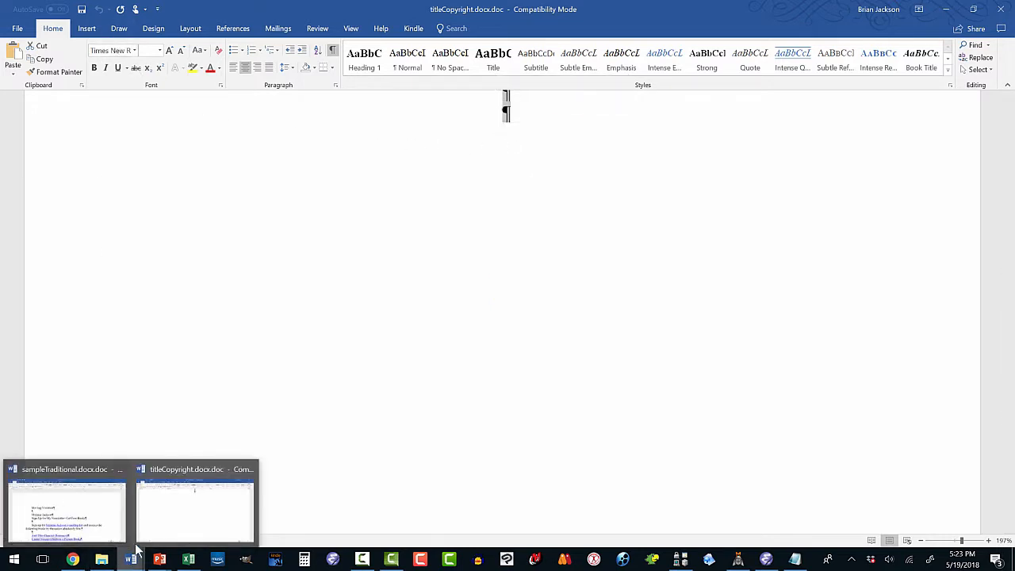
Switch to sampleTraditional.docx.doc and paste the copied title and copyright page before the book title, keeping the source formatting
left_click(100, 510)
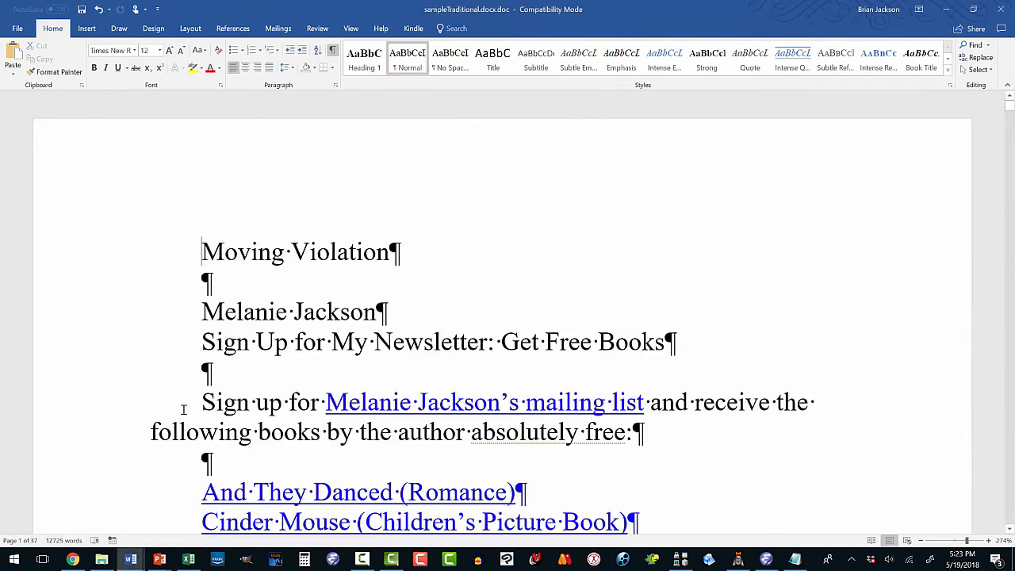
right_click(203, 257)
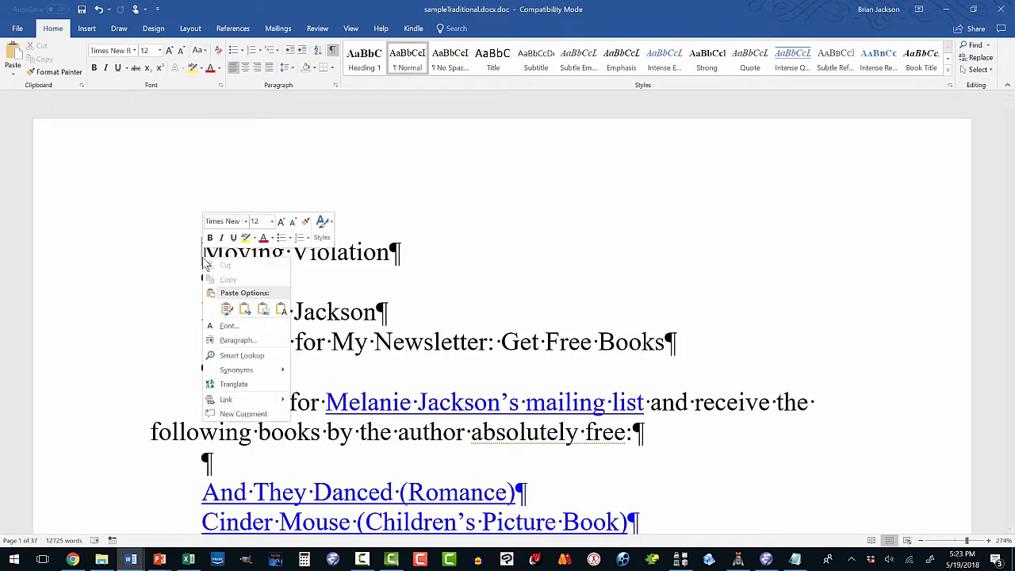
left_click(228, 310)
scroll(324, 377, "up", 3)
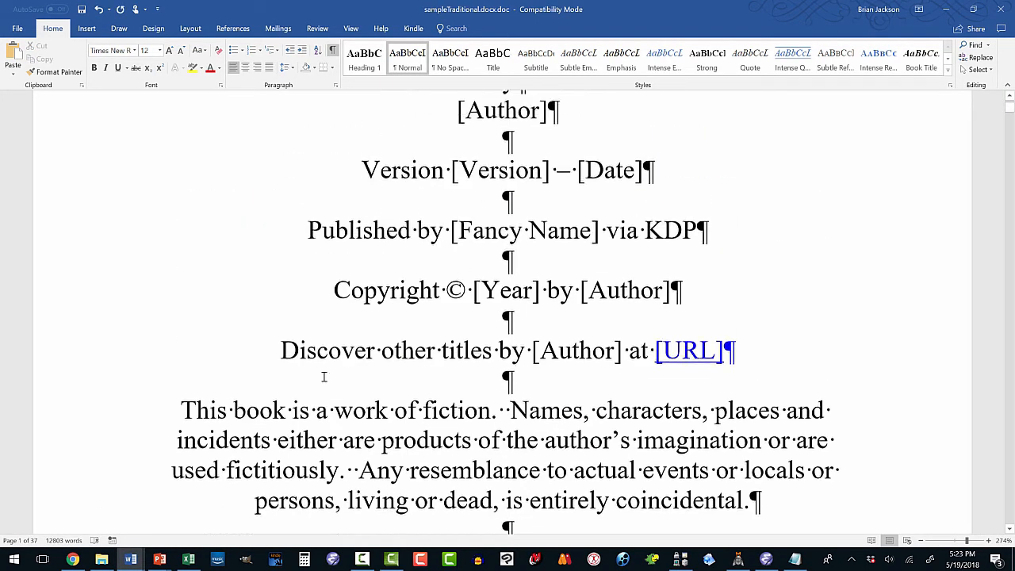
scroll(323, 377, "up", 5)
scroll(324, 377, "down", 2)
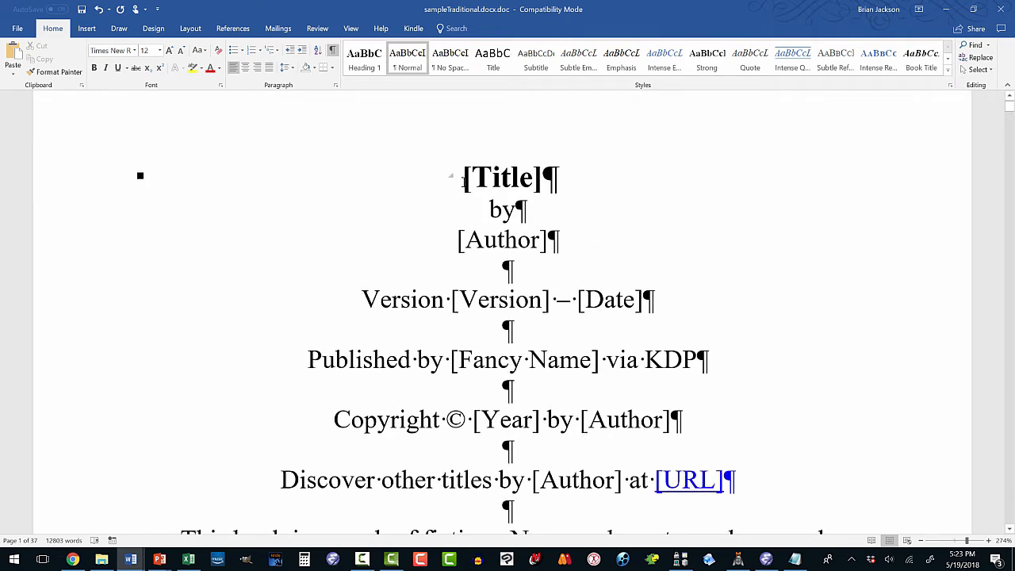
Replace the [Title] placeholder on the title page with Moving Violation
left_click_drag(464, 177, 543, 196)
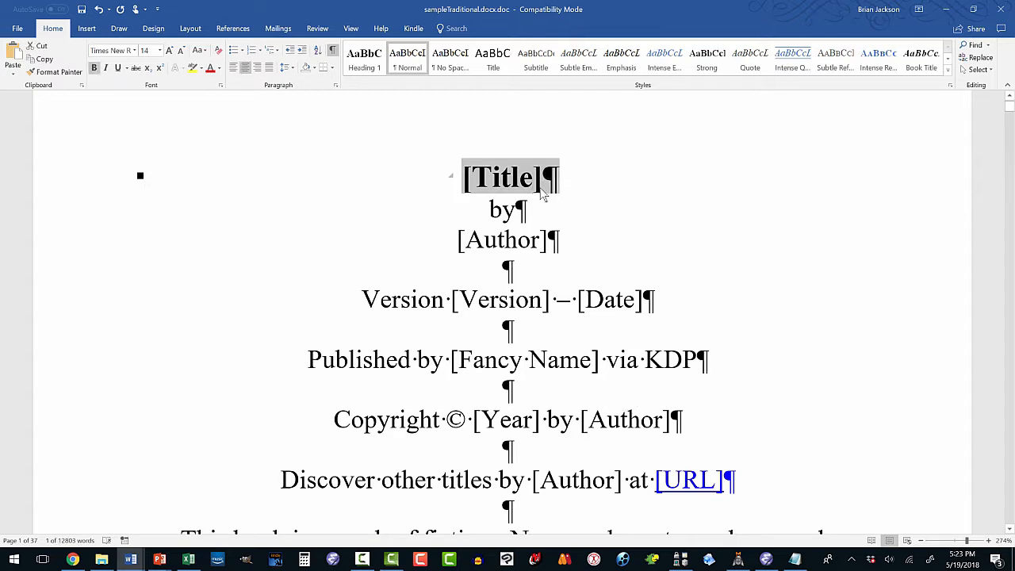
type("Mode")
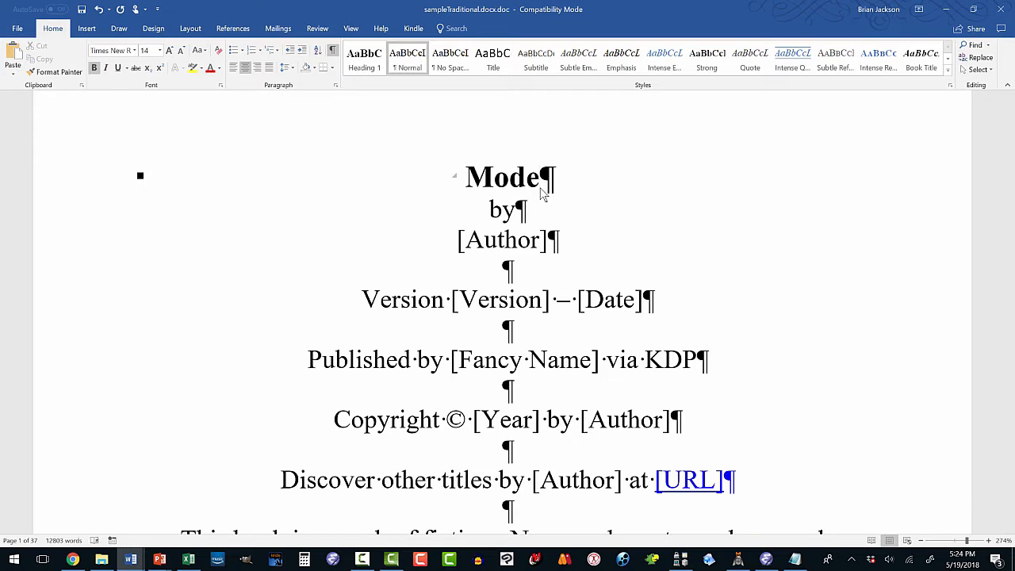
key("BackSpace")
key("BackSpace")
type("v")
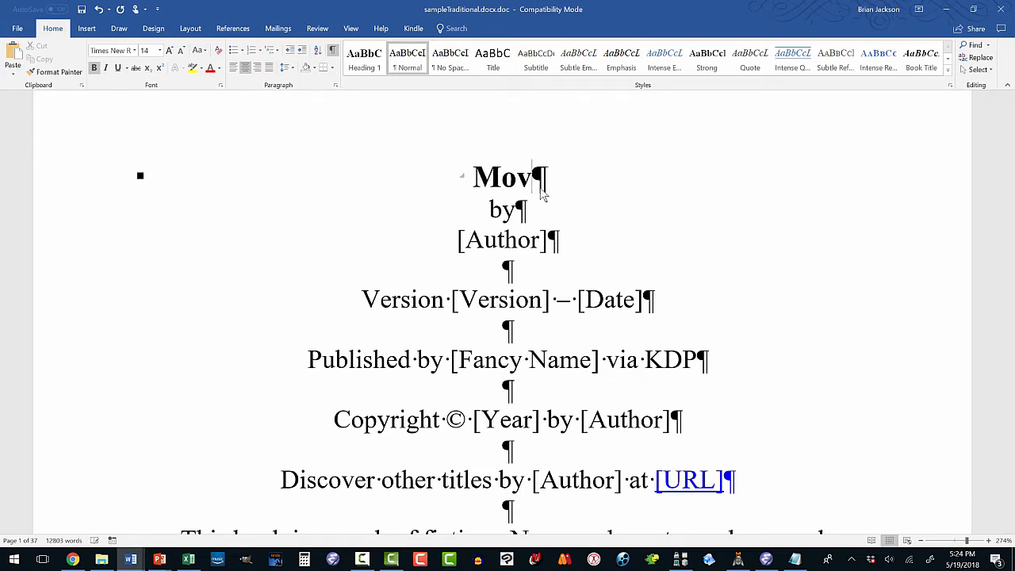
type("ing Vio")
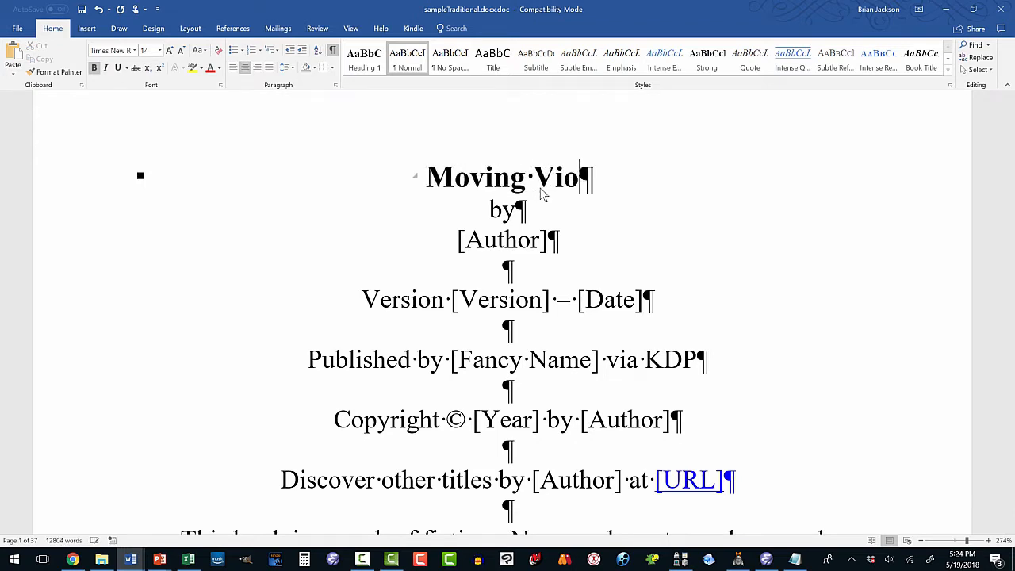
type("lation")
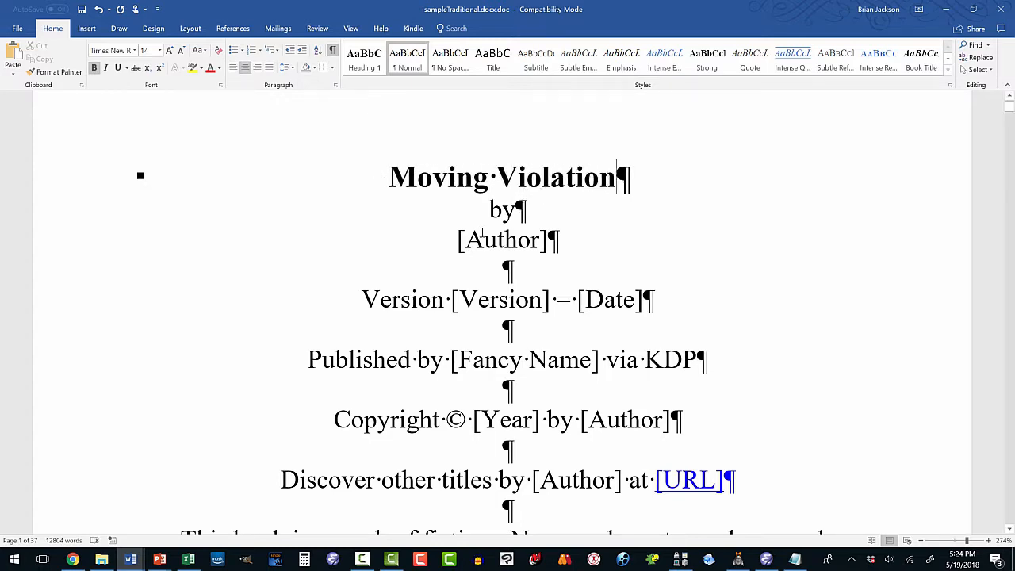
Replace the [Author] placeholder below the word "by" with the author's full name
left_click_drag(458, 239, 546, 244)
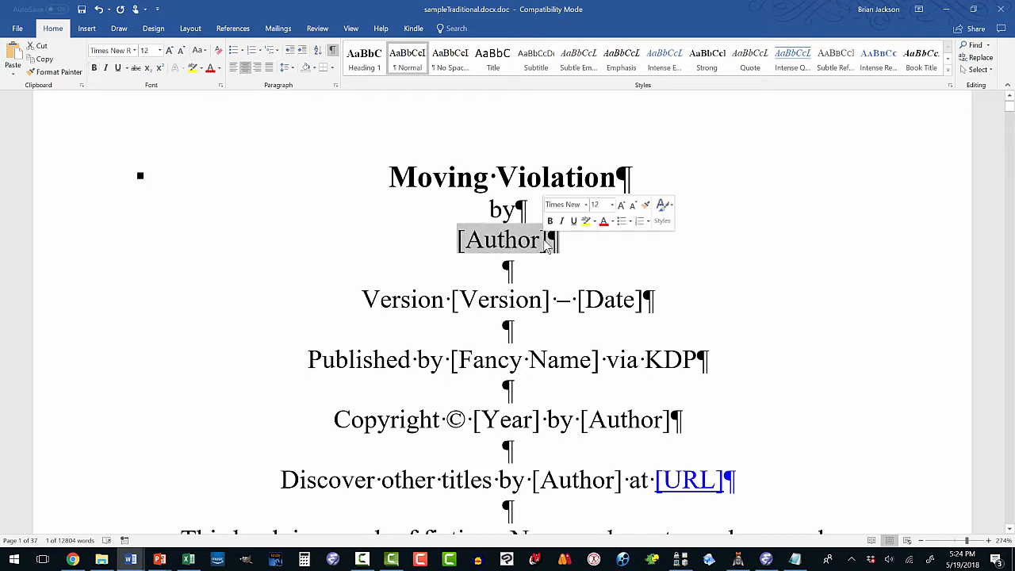
type("Melani")
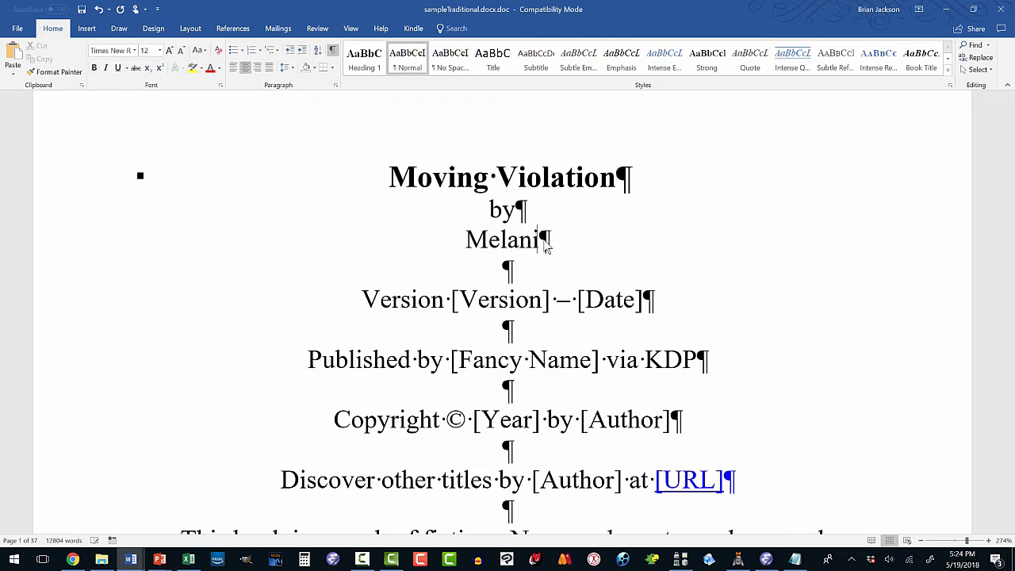
type("e Jackson")
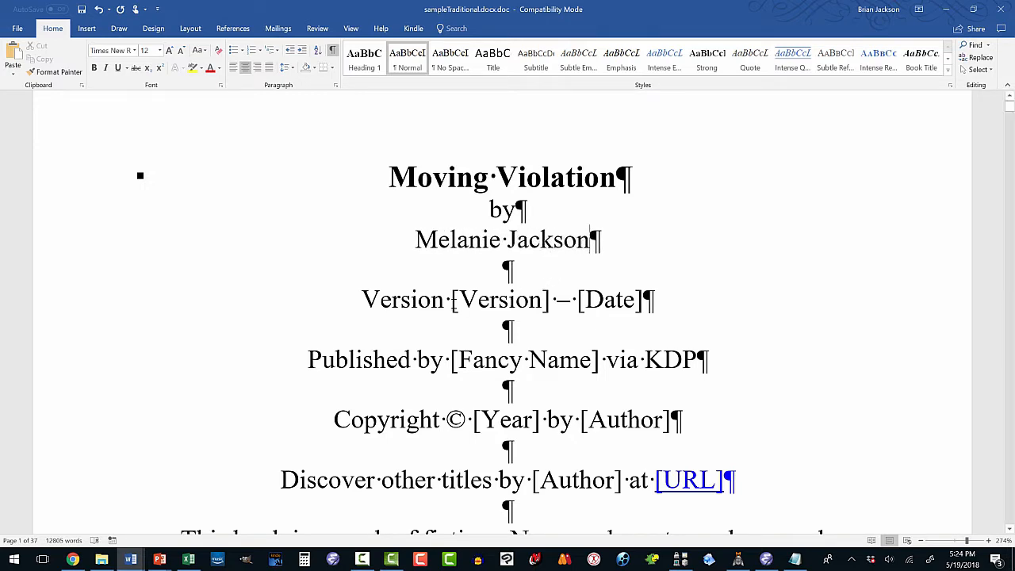
Fill in the version line with version 1.1 and the date May 19, 2018 in place of the placeholders
left_click_drag(452, 300, 544, 314)
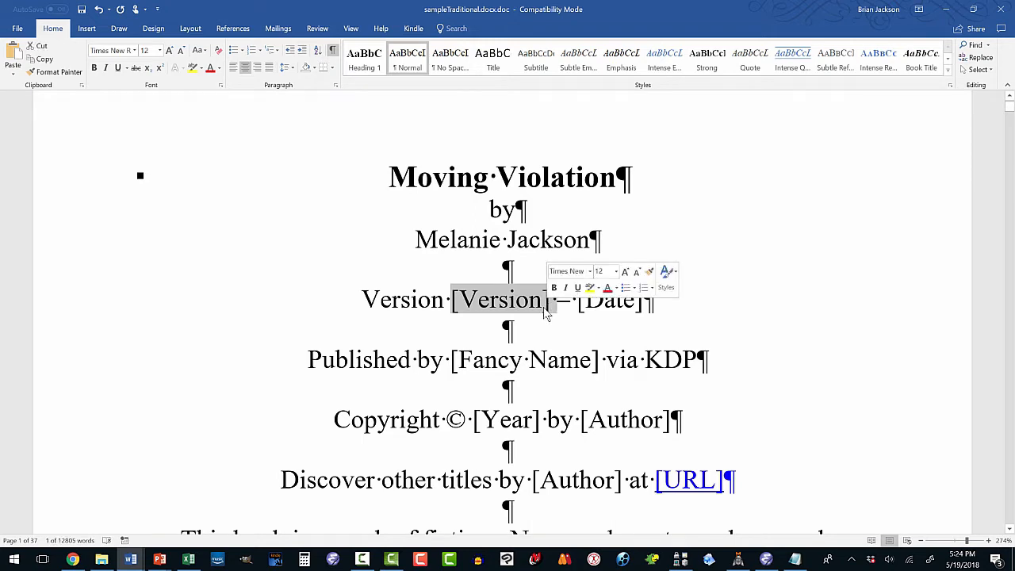
type("1.0")
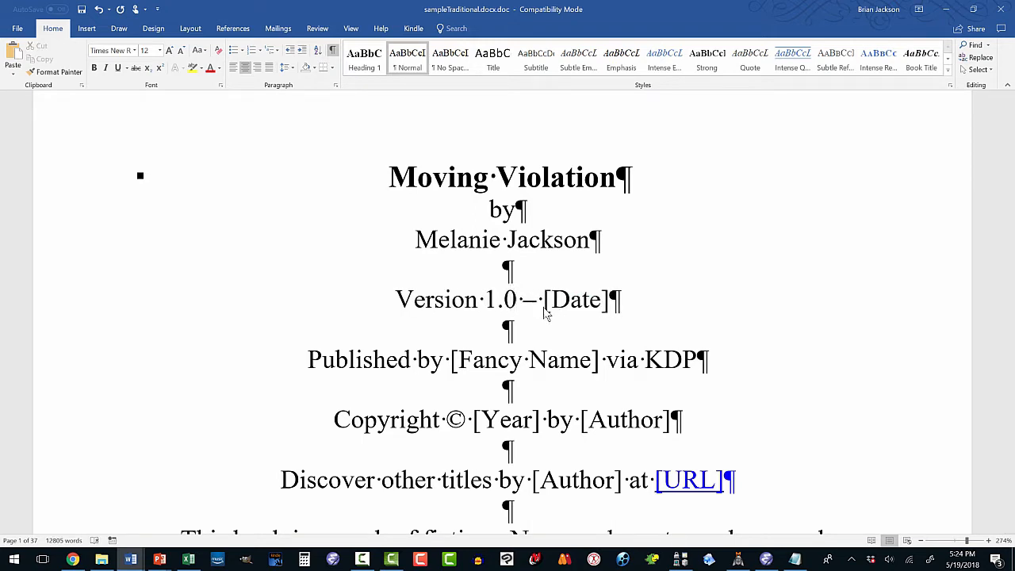
key("BackSpace")
type("1")
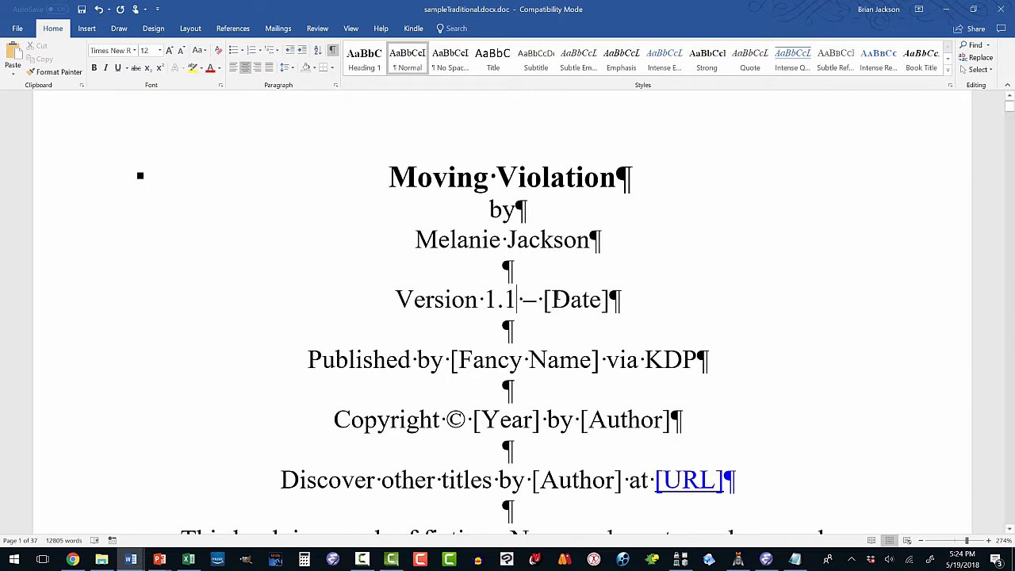
mouse_move(547, 299)
left_mouse_down()
mouse_move(607, 300)
mouse_move(545, 302)
left_mouse_up()
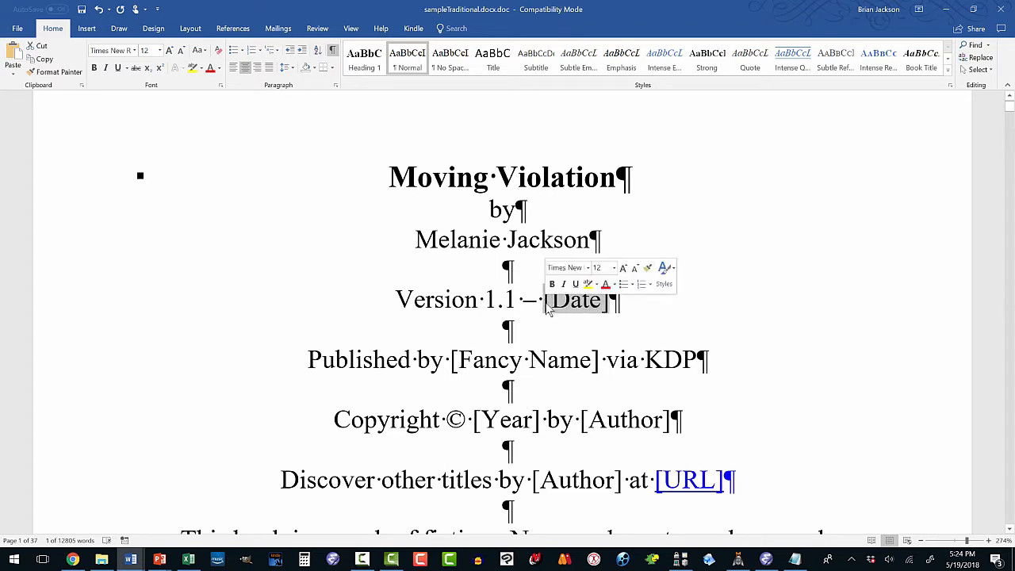
type("M")
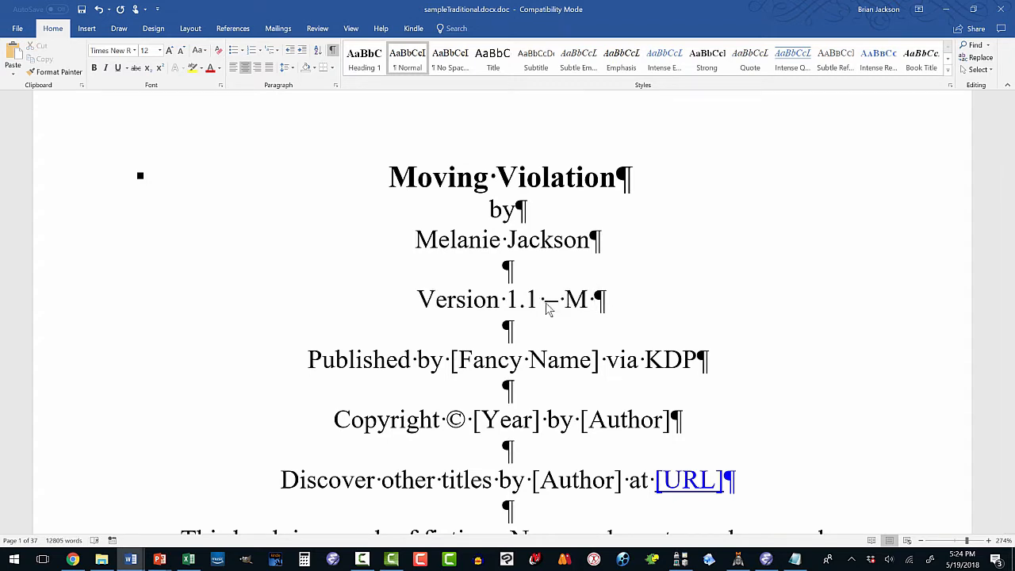
key("BackSpace")
type("a")
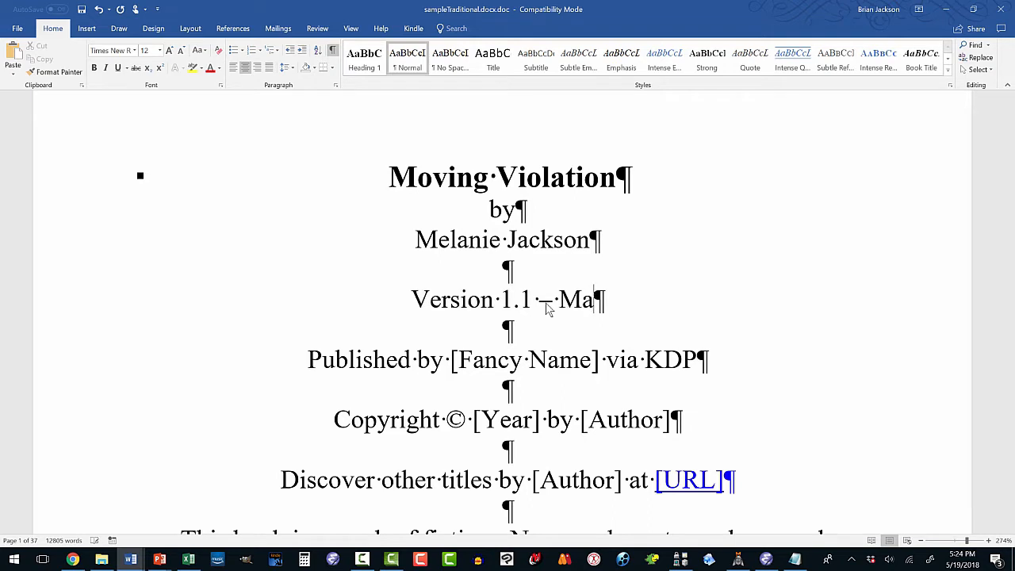
type("y 19, 2018")
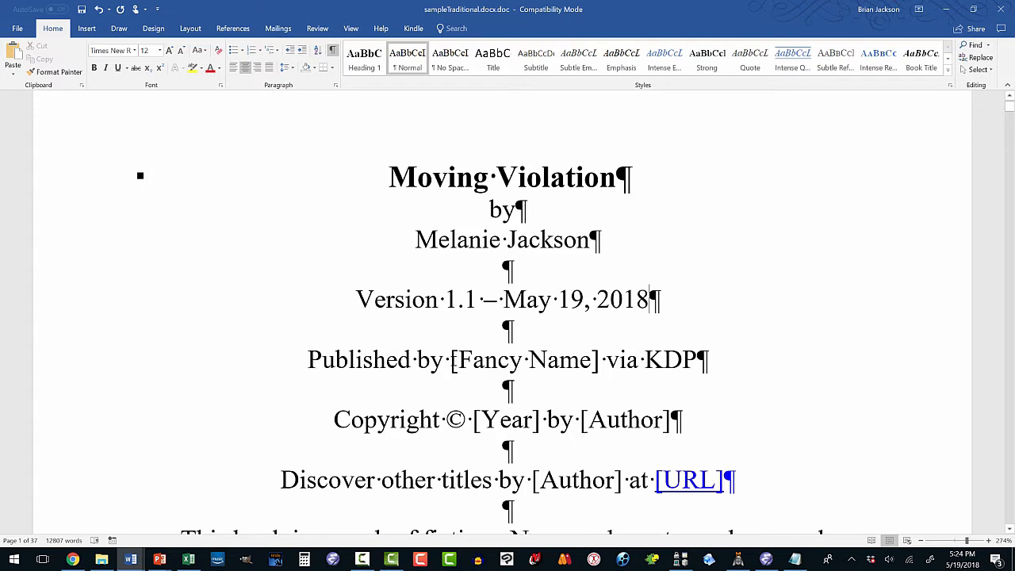
Replace the [Fancy Name] placeholder in the Published by line with Black Oak Press
left_click_drag(450, 359, 596, 363)
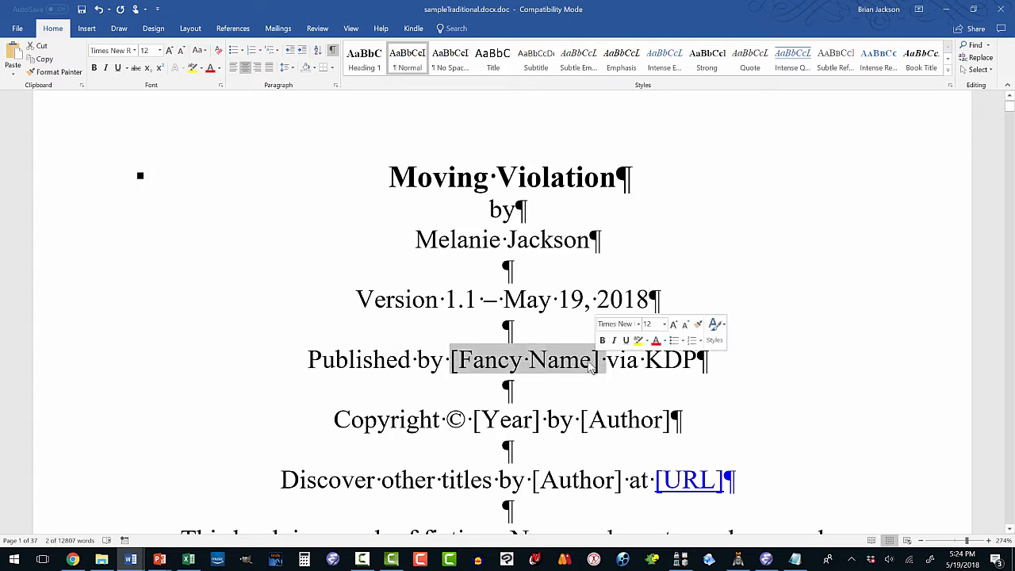
type("Black ")
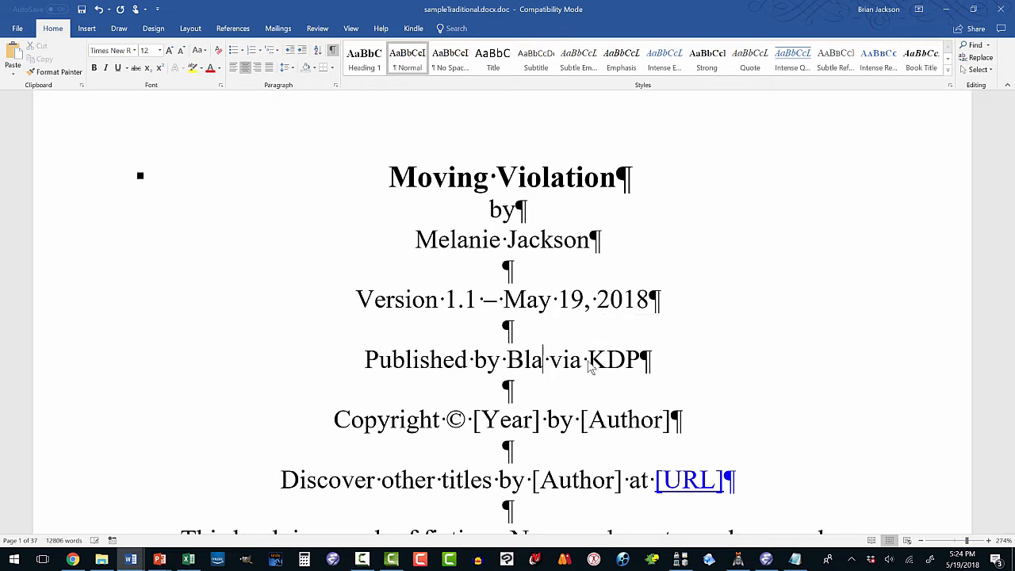
type("Oak Press")
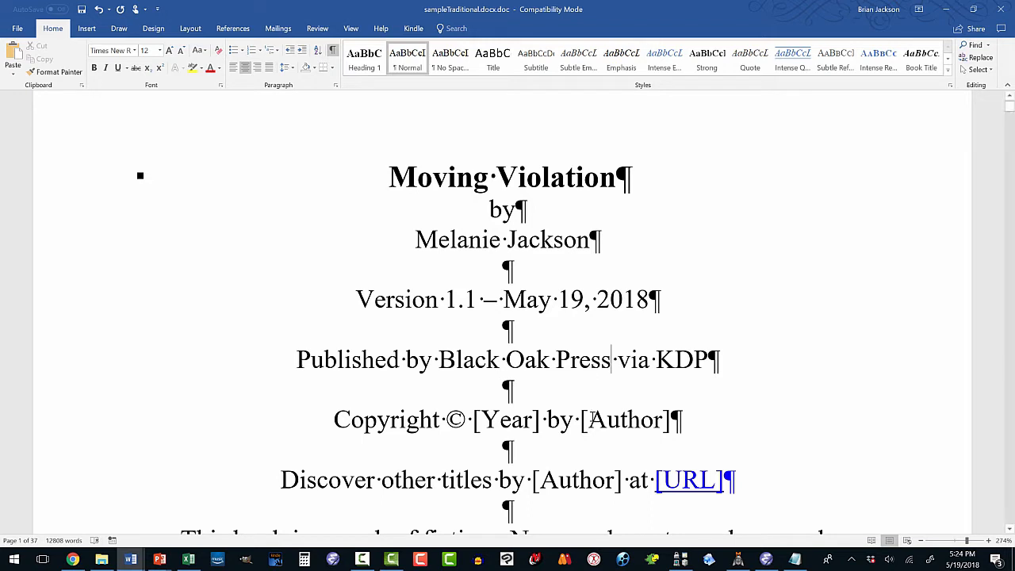
Complete the copyright line with the year 2018 and the author's full name in place of the placeholders
left_click_drag(473, 421, 543, 428)
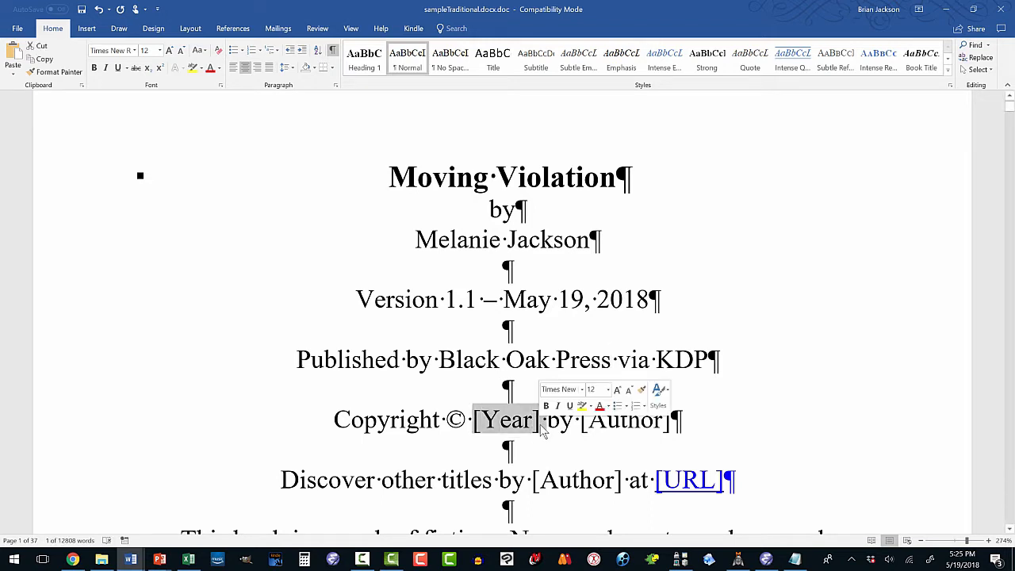
type("2018")
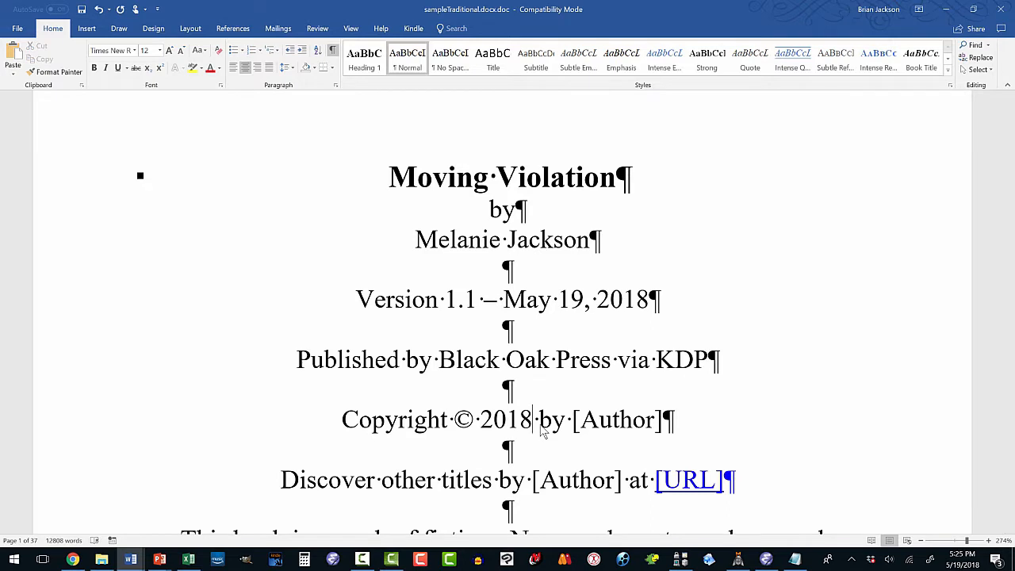
left_click_drag(573, 421, 668, 427)
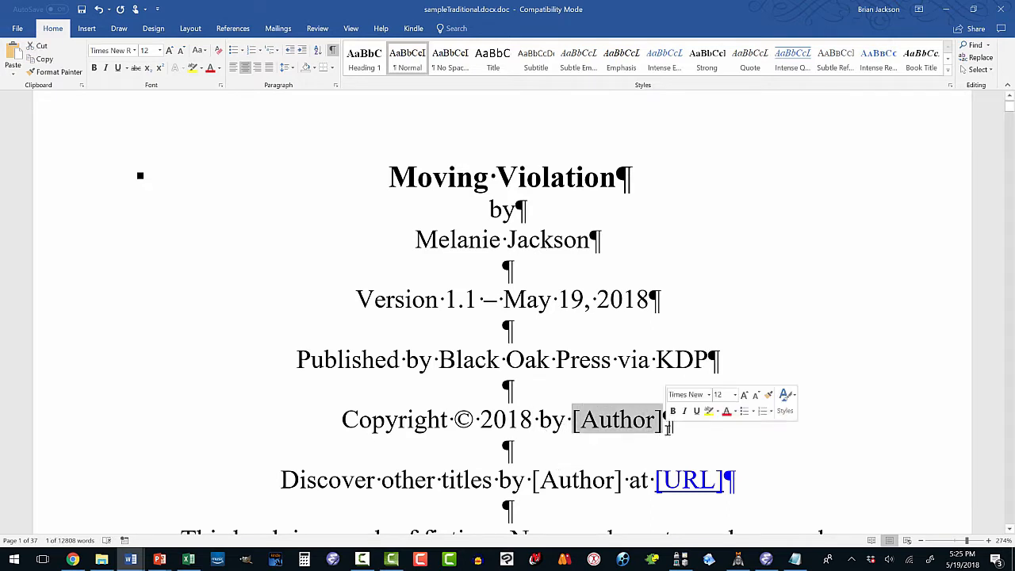
type("Mel")
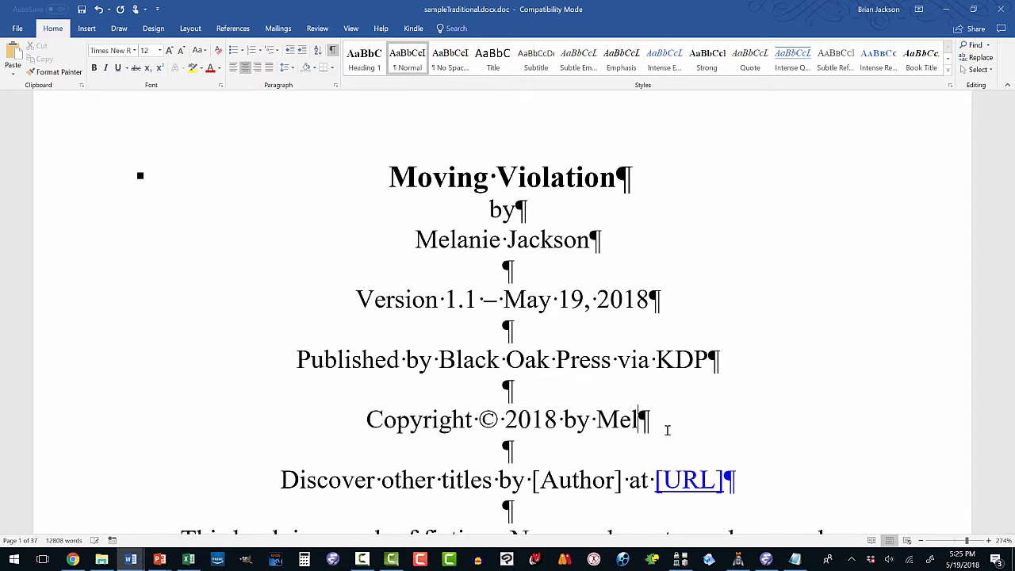
type("anie Jackson")
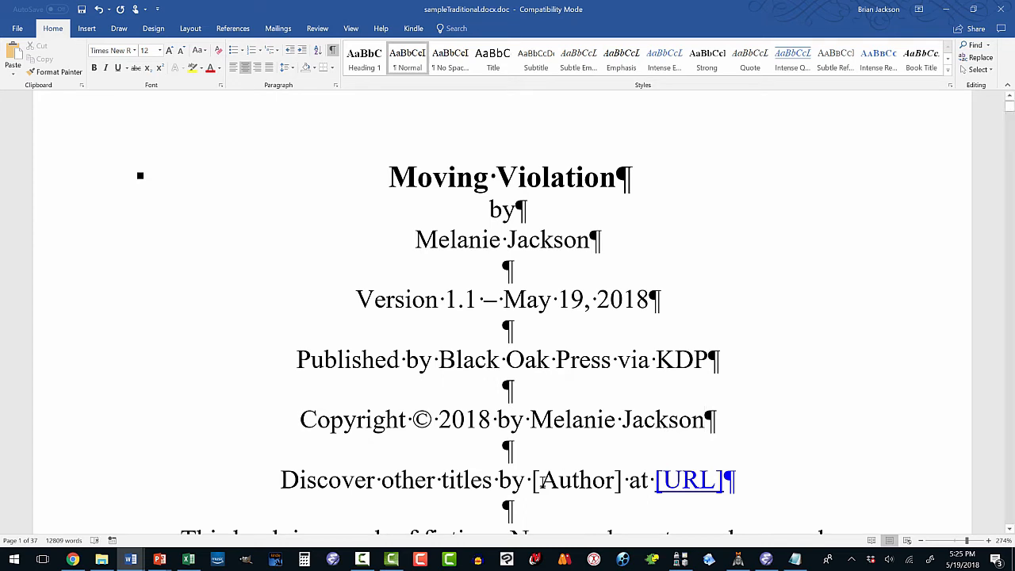
Replace the [Author] placeholder in the Discover other titles line with the author's full name
left_click_drag(531, 480, 626, 490)
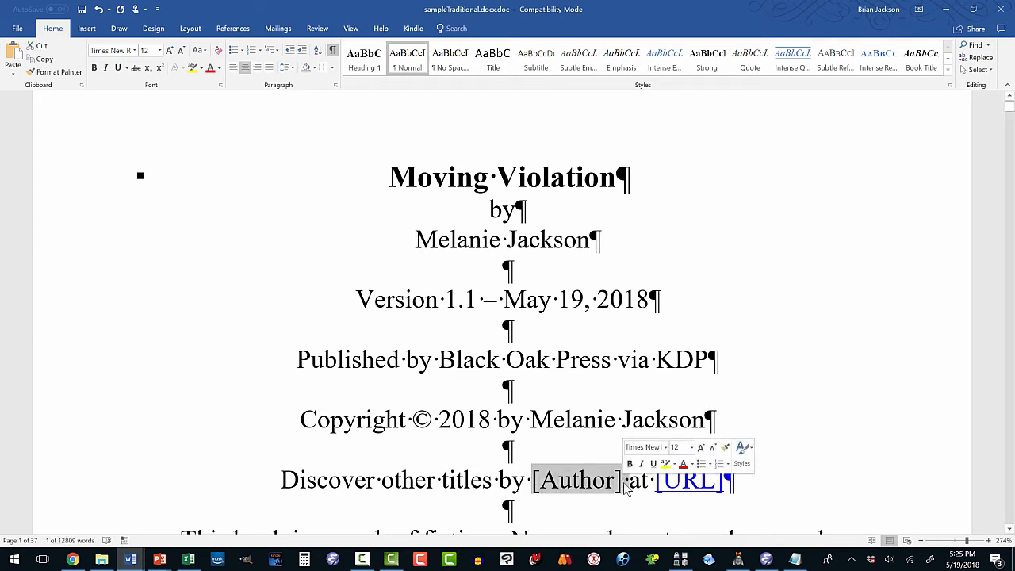
type("Melanie")
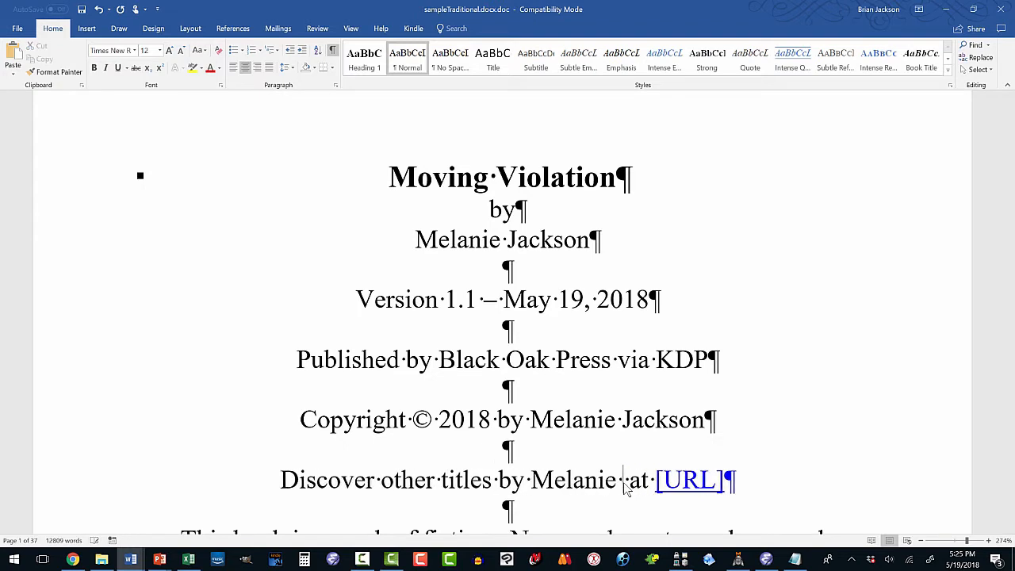
type(" Jackson")
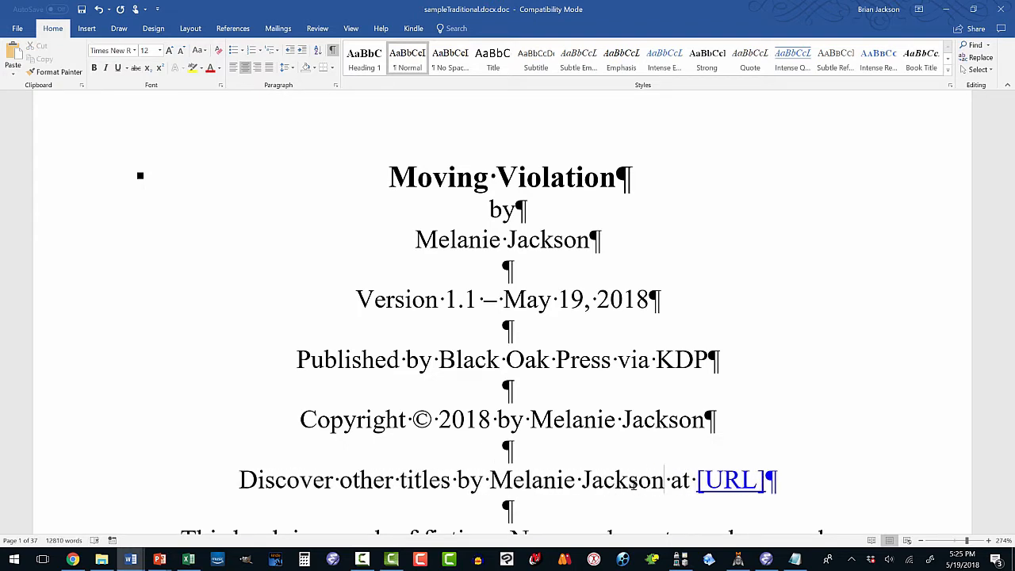
Replace "at [URL]" in the Discover other titles line with the author's .com website address, written in lowercase
left_click_drag(698, 481, 768, 489)
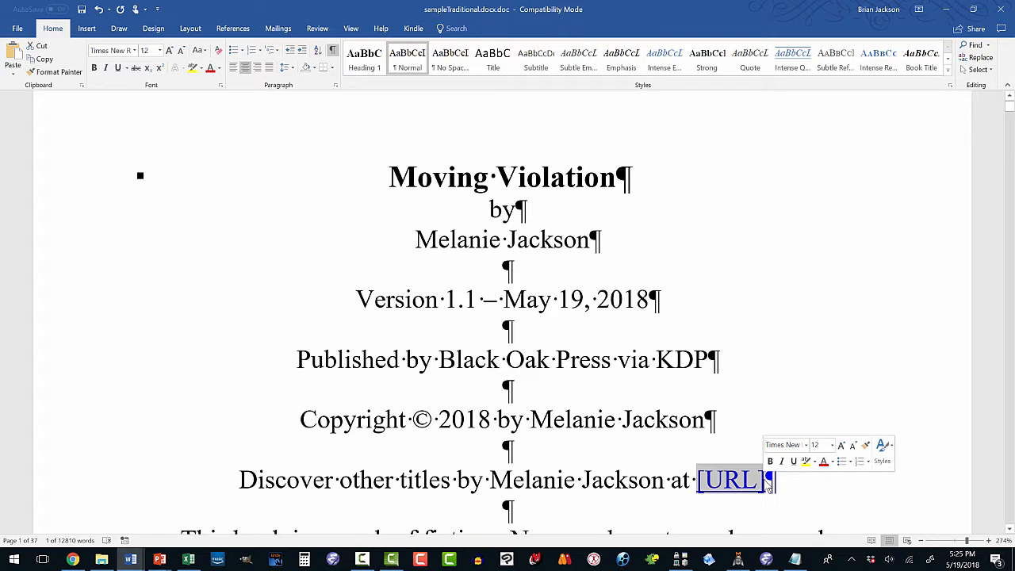
type("melabie")
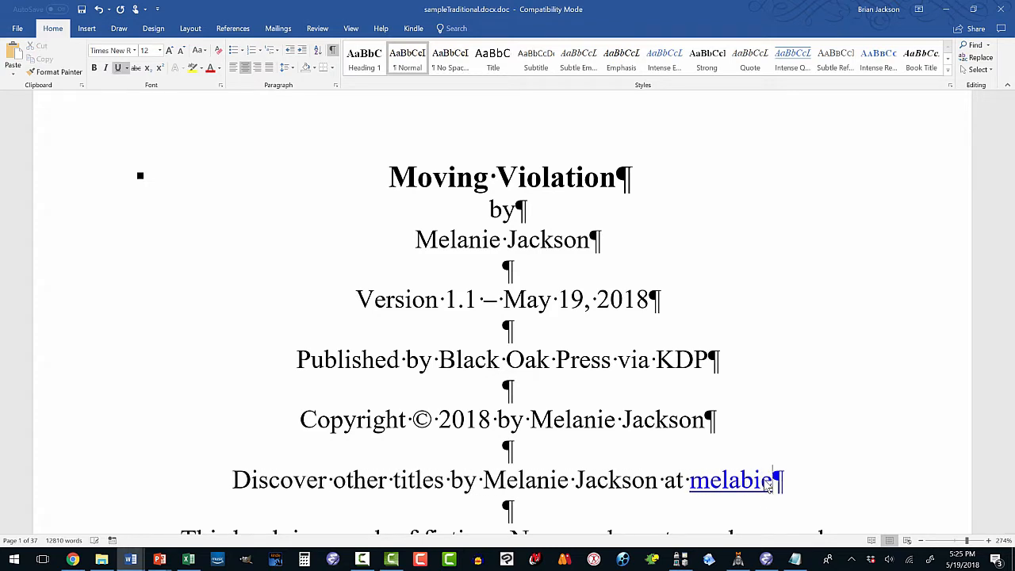
key("ctrl+Left")
key("BackSpace")
key("BackSpace")
key("BackSpace")
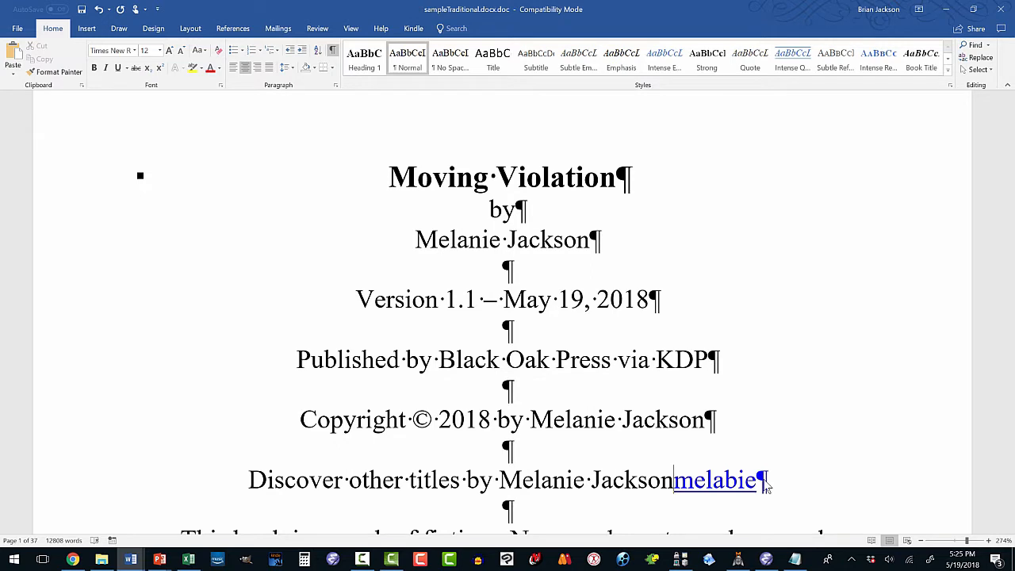
key("Right")
key("Right")
key("Left")
key("Left")
key("Right")
key("Right")
key("Right")
key("Right")
key("Right")
key("Right")
key("Right")
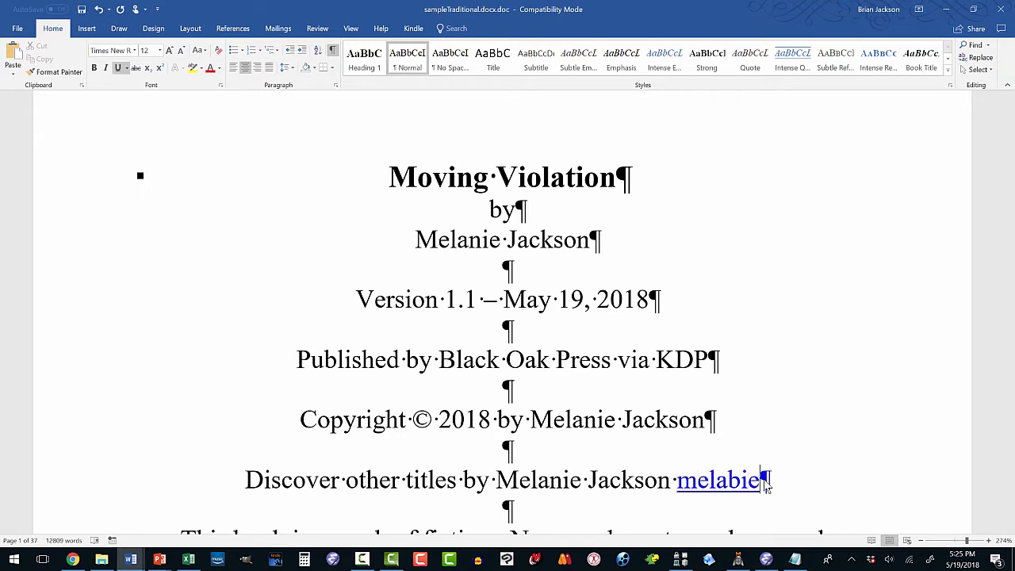
key("BackSpace")
key("BackSpace")
key("BackSpace")
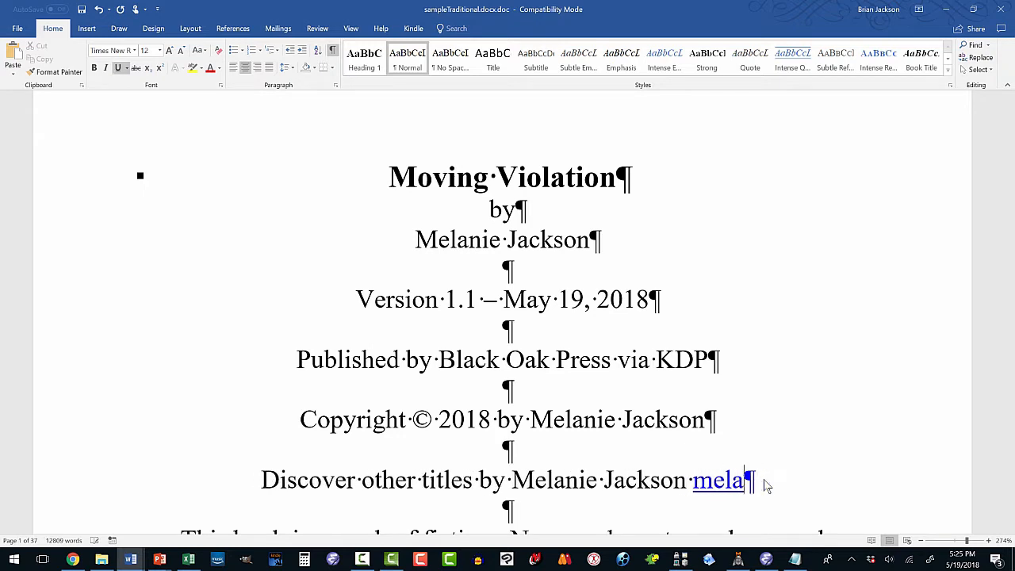
type("nie")
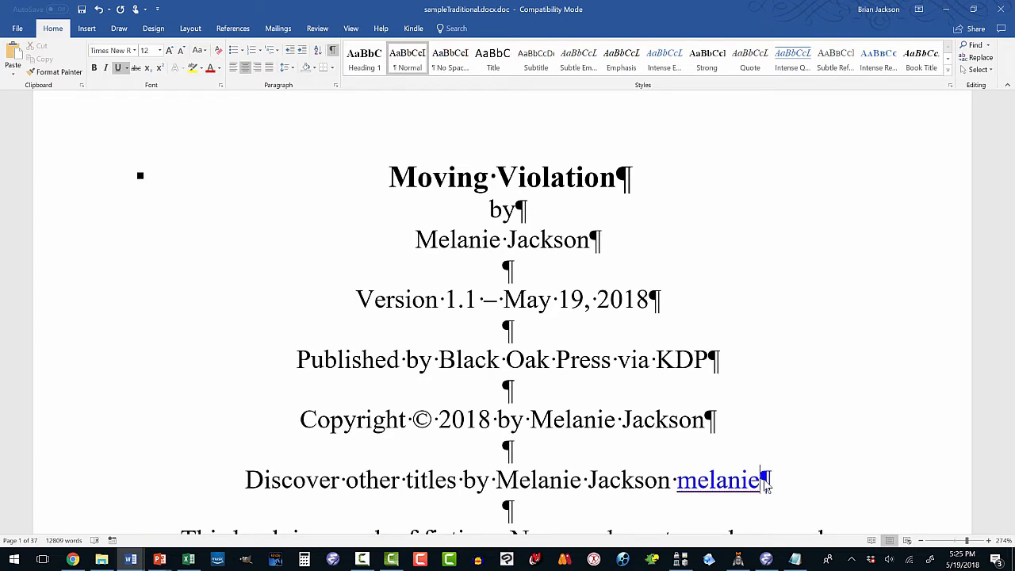
type("jackson")
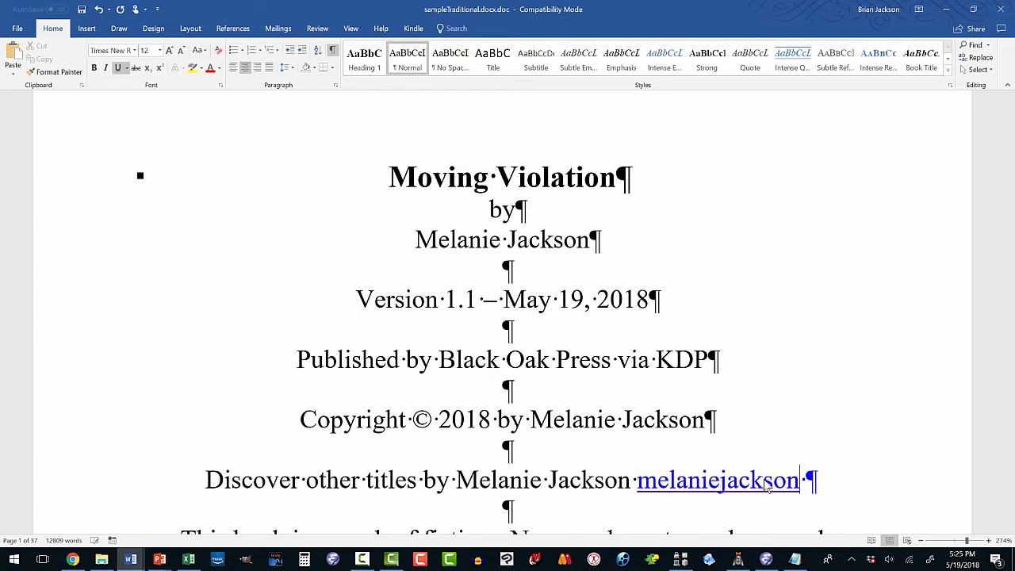
key("Delete")
type(".com")
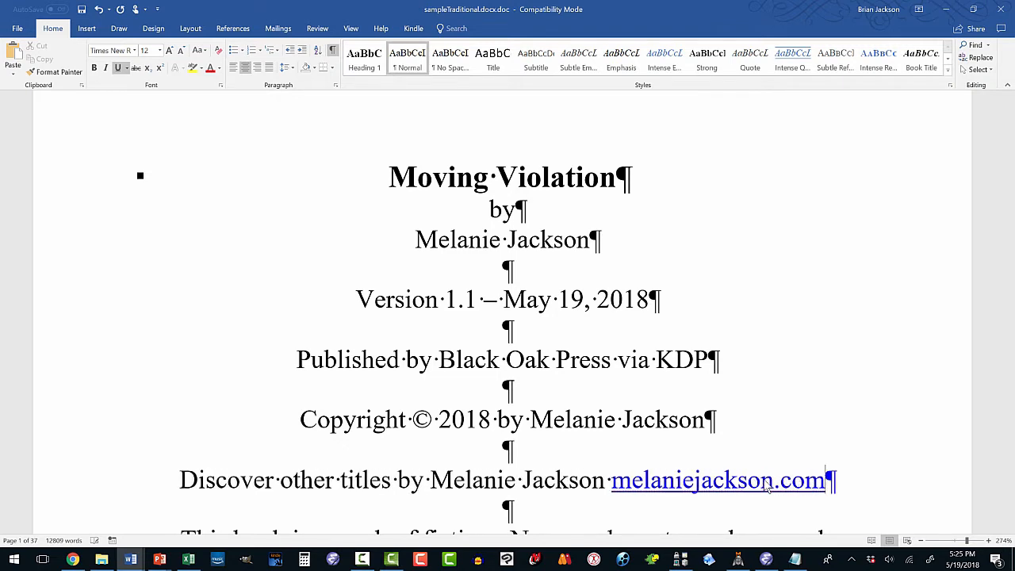
Capitalize the first letter of the surname in the author's website address
left_click(702, 474)
key("BackSpace")
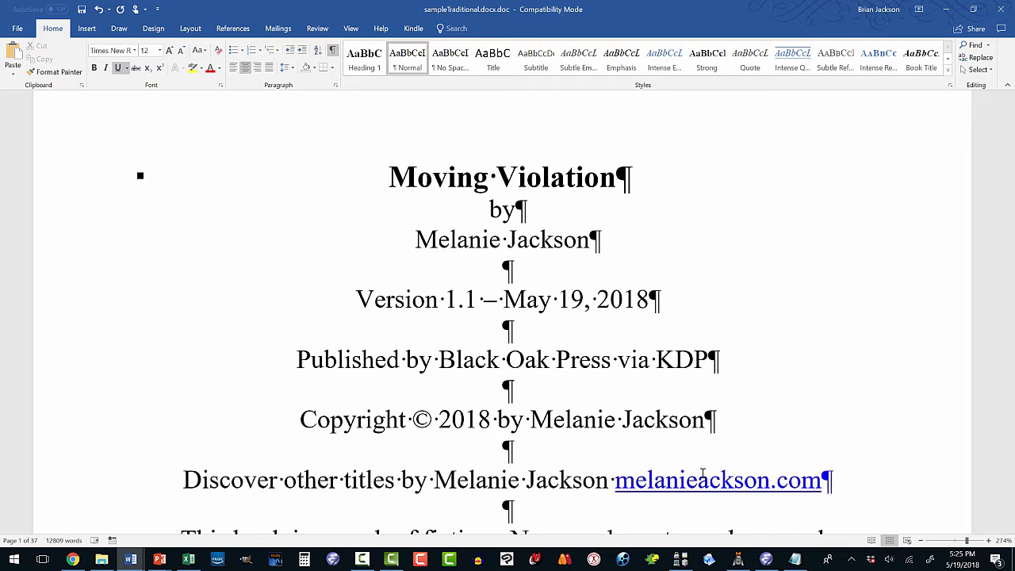
type("J")
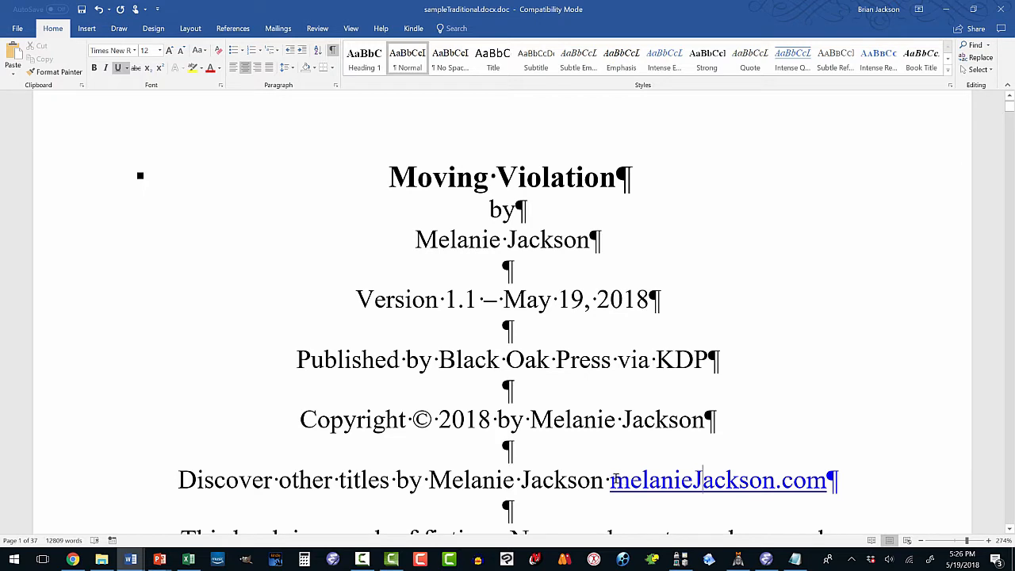
left_click_drag(614, 480, 828, 481)
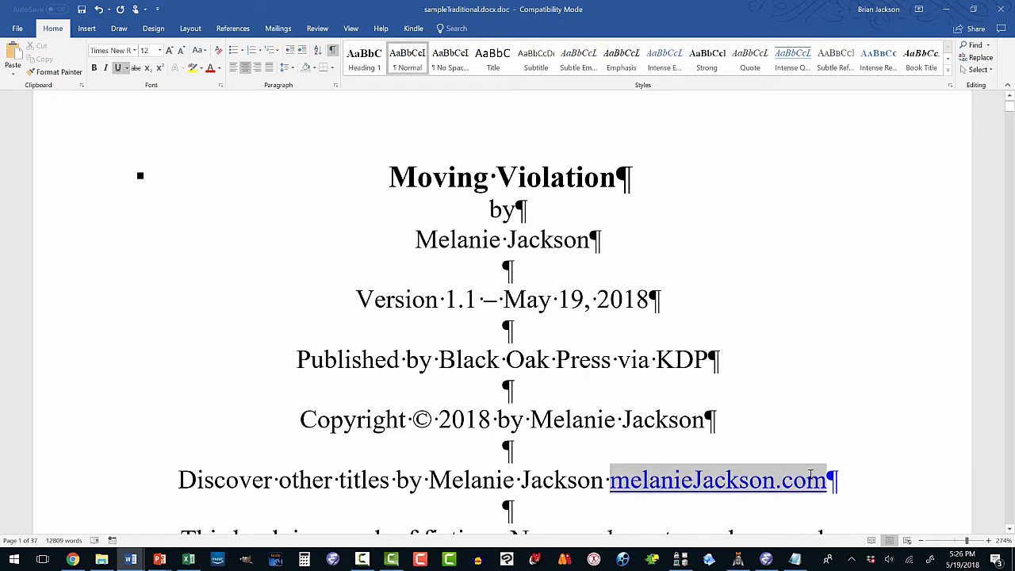
left_click(87, 28)
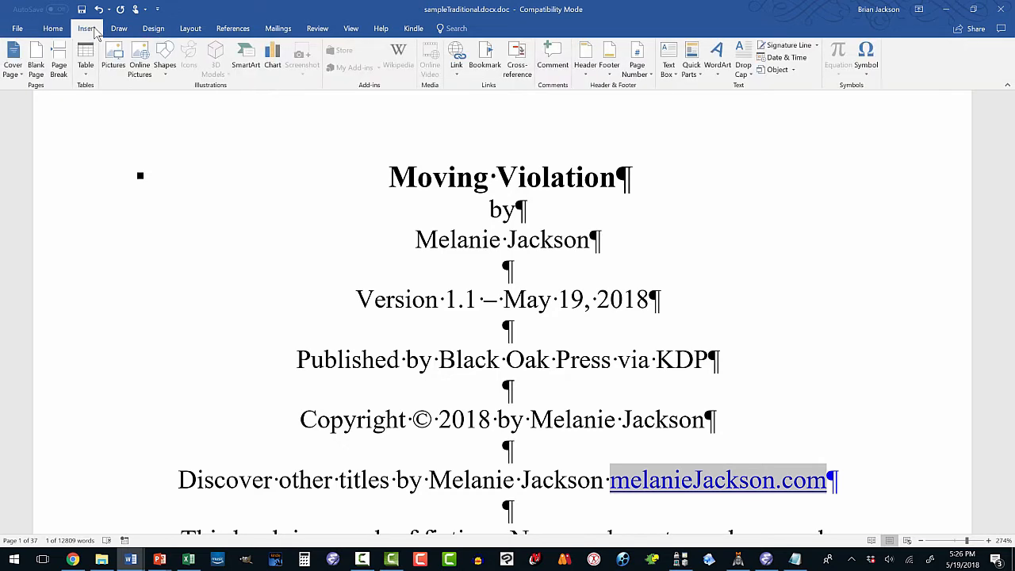
left_click(456, 71)
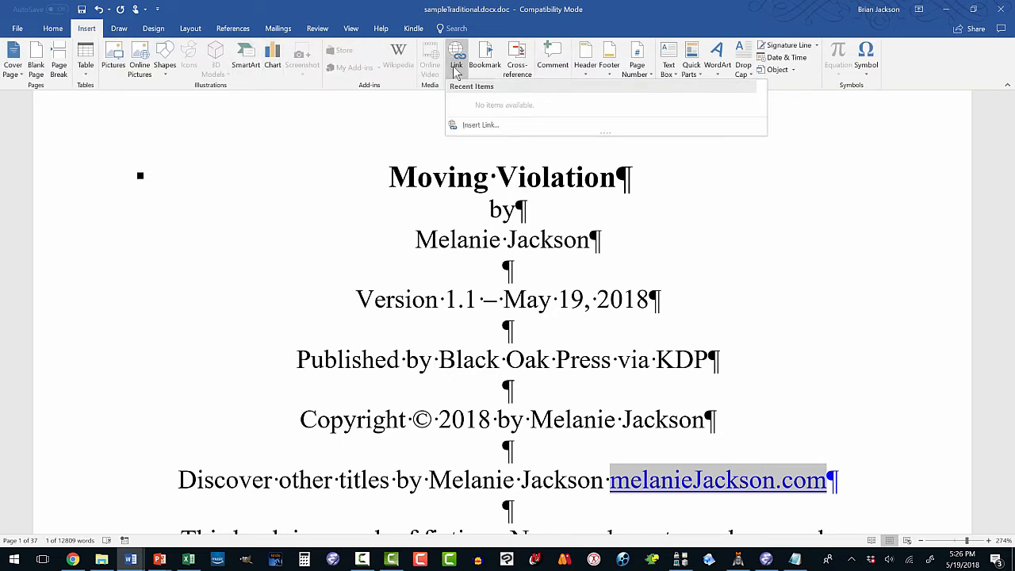
left_click(474, 125)
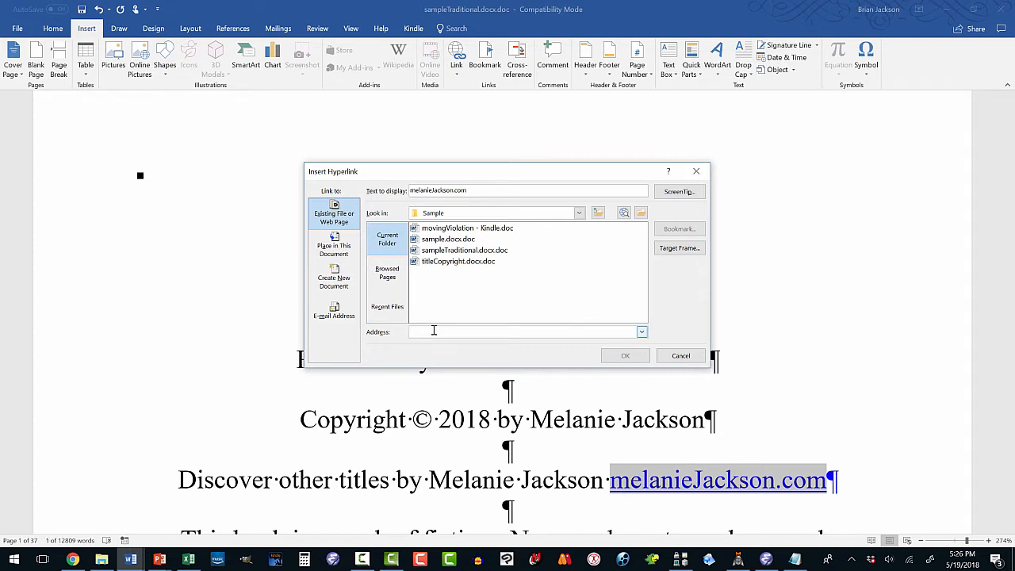
type("h")
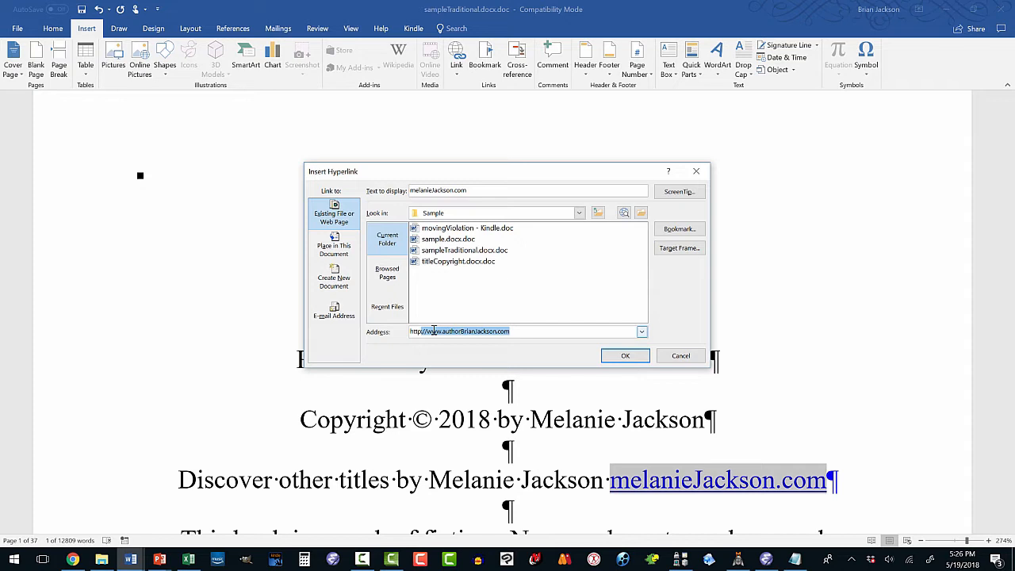
left_click(496, 330)
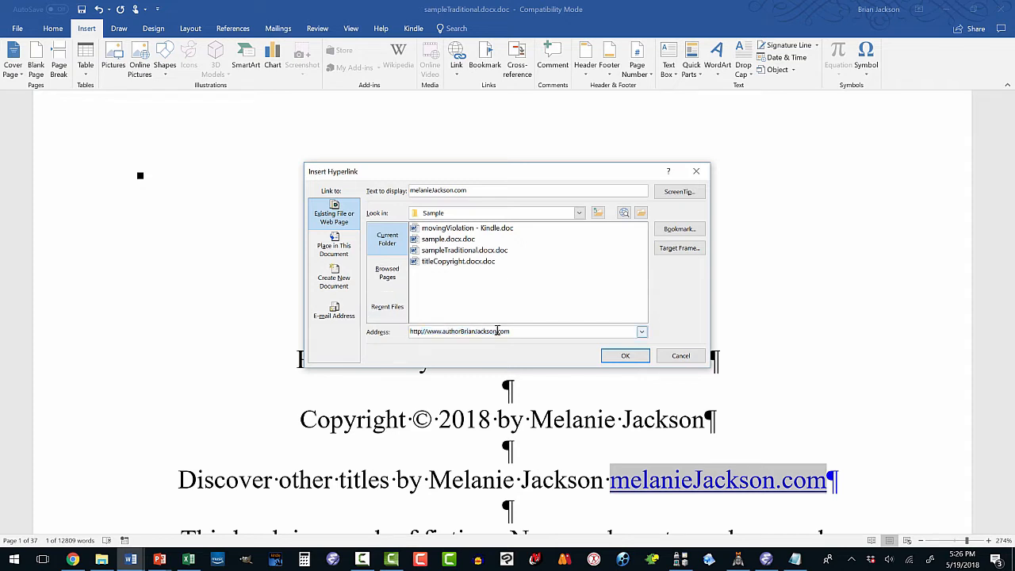
key("BackSpace")
key("BackSpace")
key("BackSpace")
key("BackSpace")
key("BackSpace")
key("BackSpace")
key("BackSpace")
key("BackSpace")
key("BackSpace")
key("BackSpace")
key("BackSpace")
key("BackSpace")
key("BackSpace")
key("BackSpace")
key("BackSpace")
key("BackSpace")
type("melanieJackson")
left_click(615, 357)
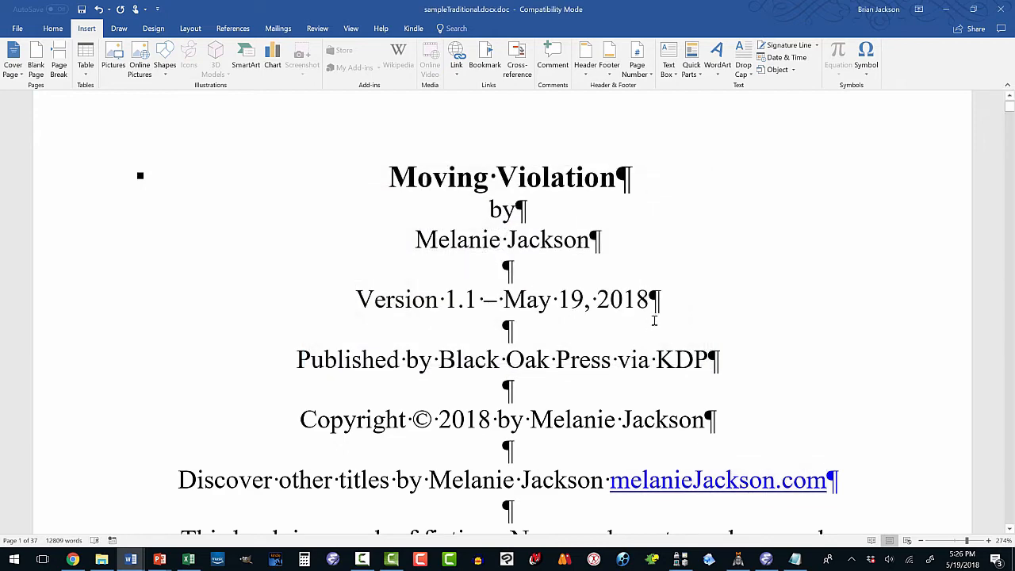
Delete the old Moving Violation title and author name lines above the newsletter sign-up text
scroll(654, 320, "down", 2)
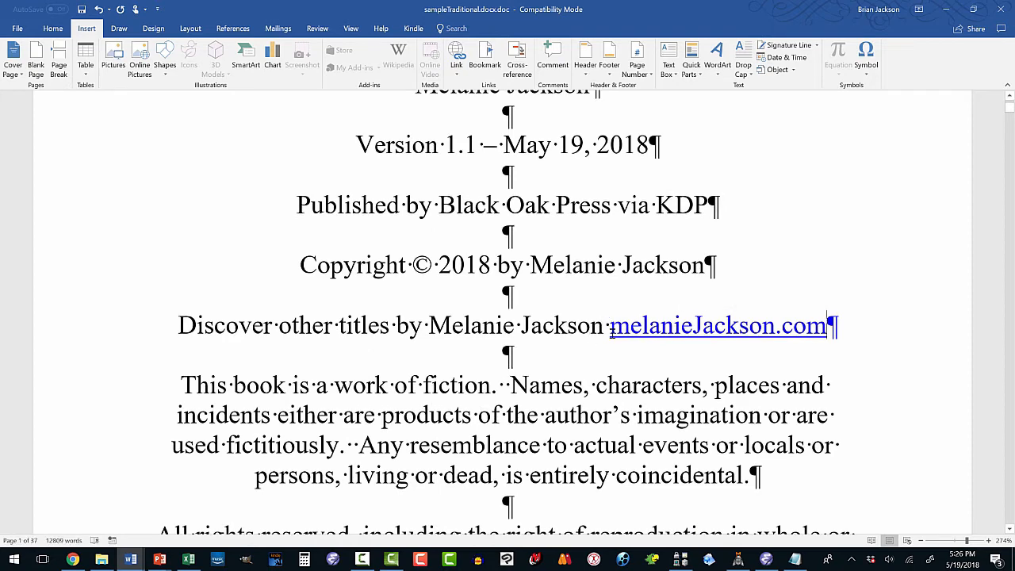
scroll(424, 339, "down", 2)
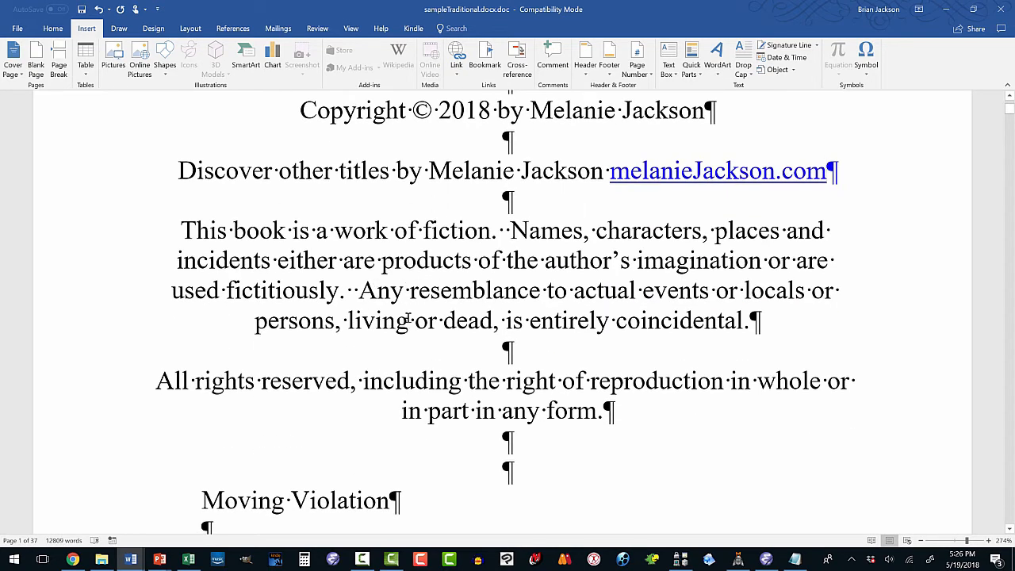
scroll(261, 295, "down", 3)
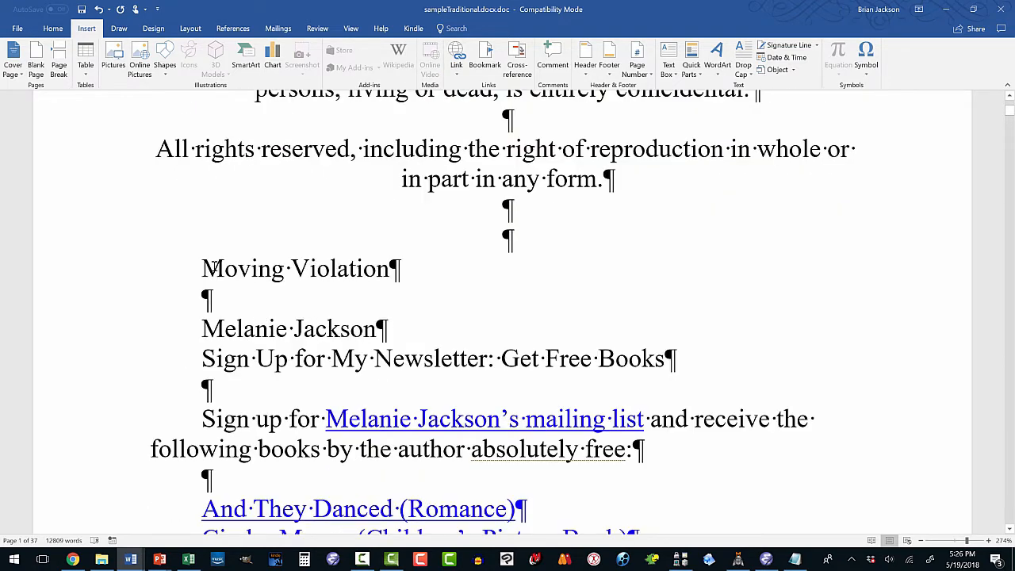
left_click_drag(215, 273, 389, 325)
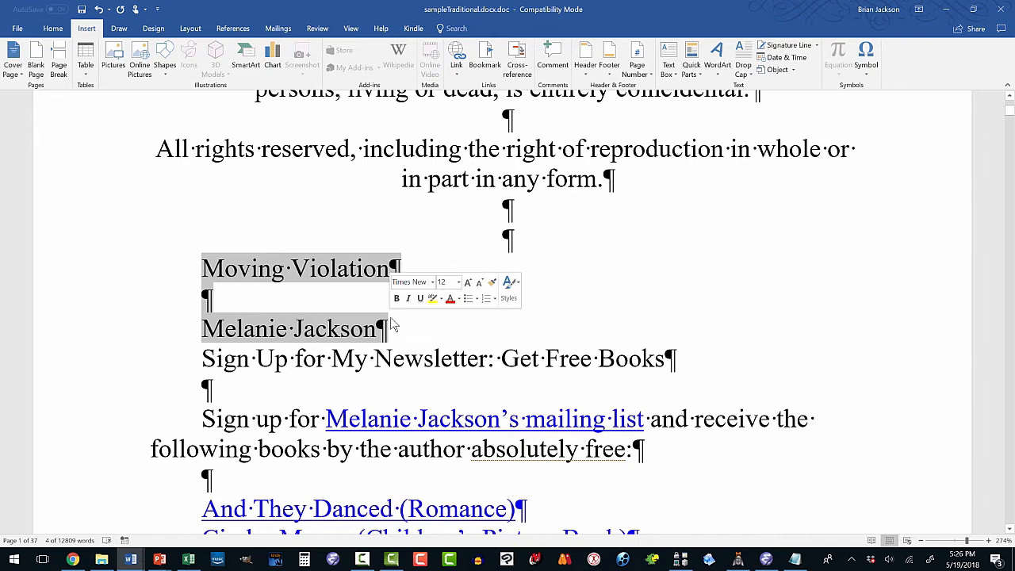
key("Delete")
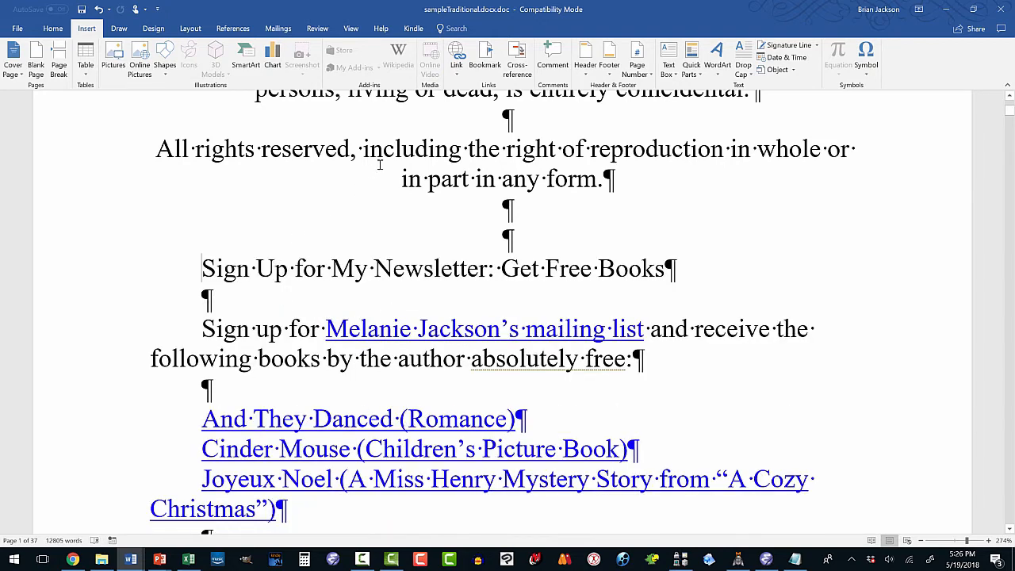
Apply the Heading 1 style to the line "Sign Up for My Newsletter: Get Free Books"
left_click(52, 29)
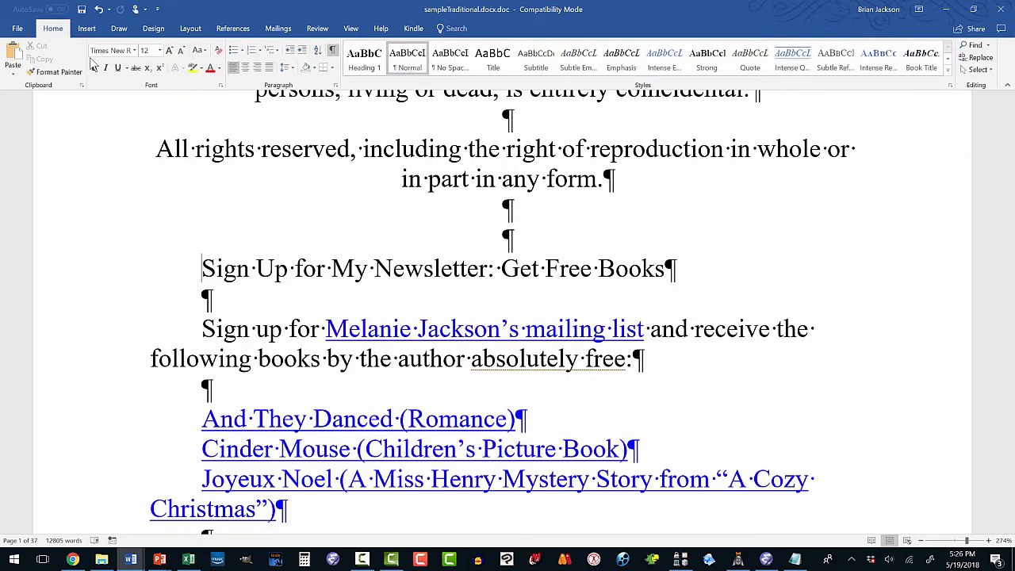
left_click(357, 61)
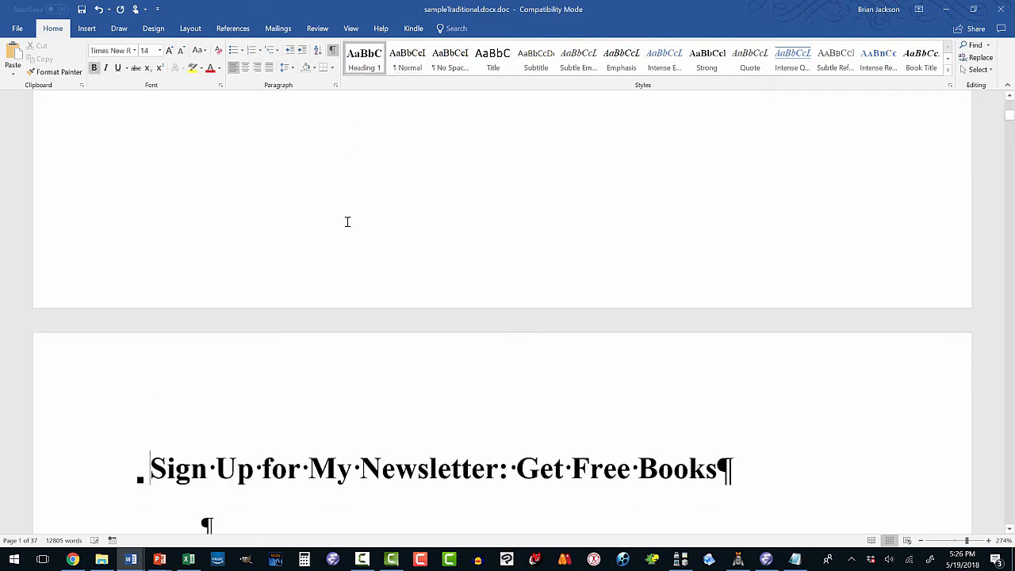
scroll(335, 240, "down", 5)
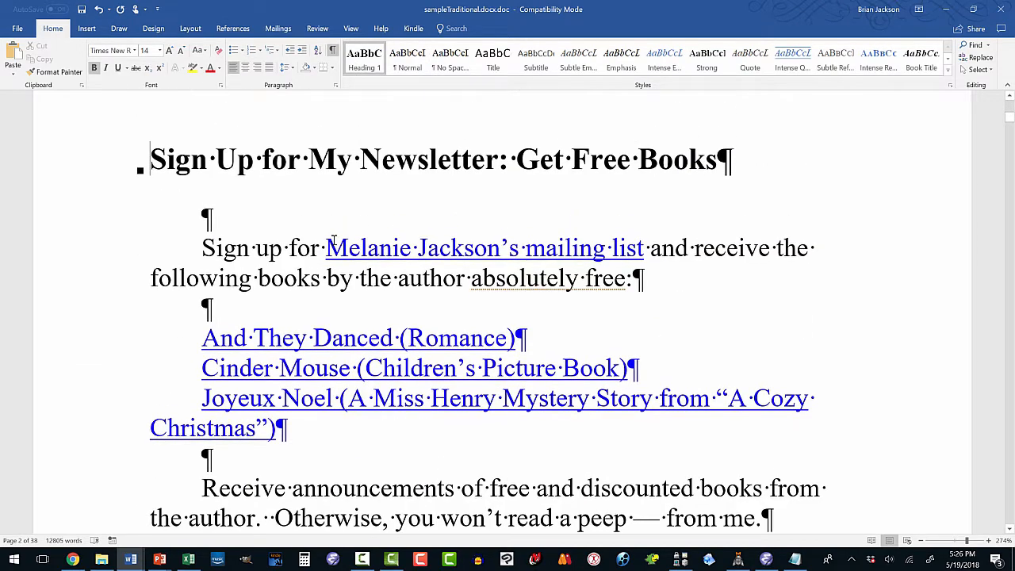
scroll(334, 240, "down", 1)
scroll(334, 240, "up", 1)
Add the heading "Table of Contents" before the Forward heading, separated from it by a page break
mouse_move(1011, 123)
left_mouse_down()
mouse_move(1011, 111)
mouse_move(1011, 133)
left_mouse_up()
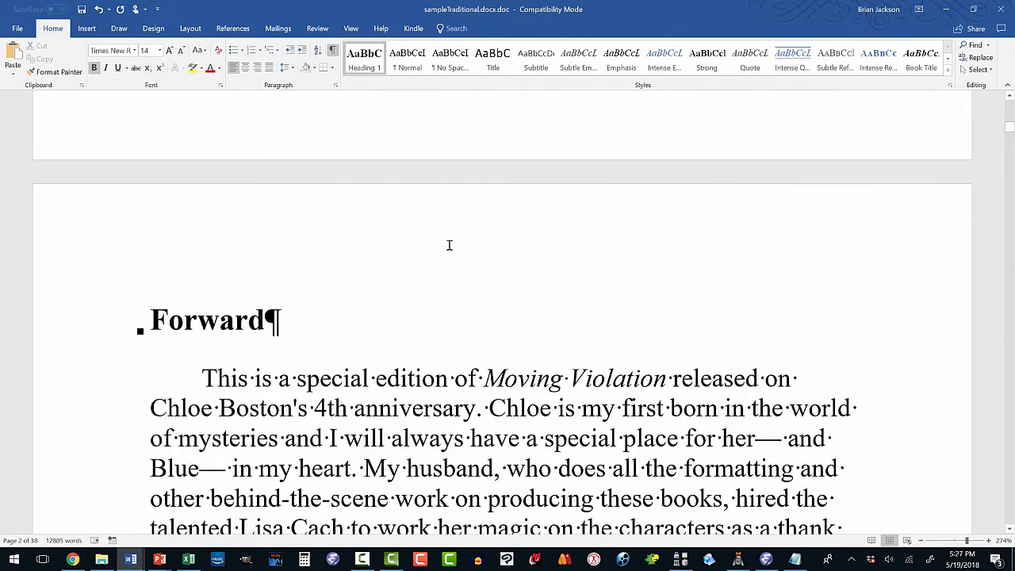
left_click(150, 313)
type("Table of ")
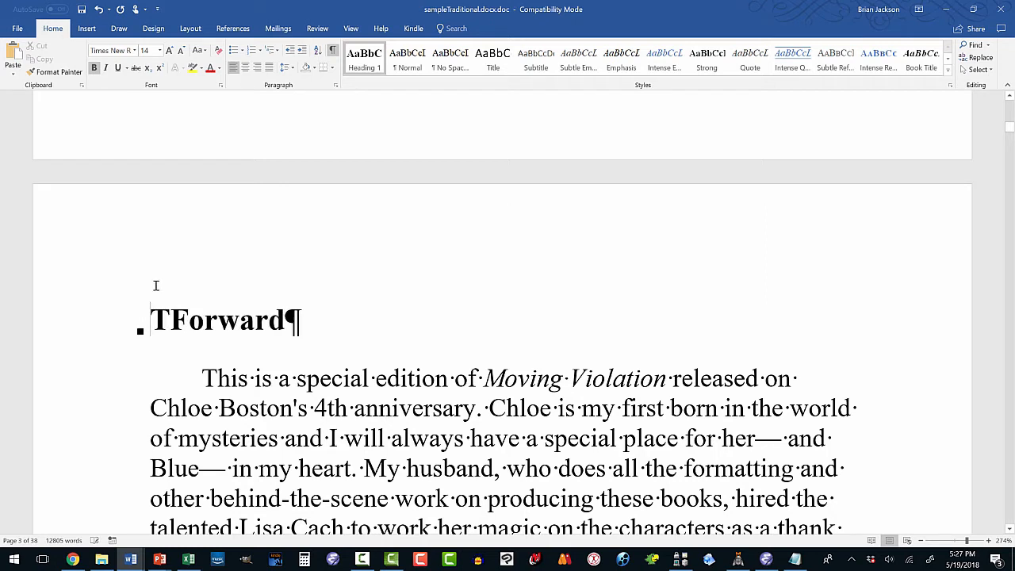
type("Contents")
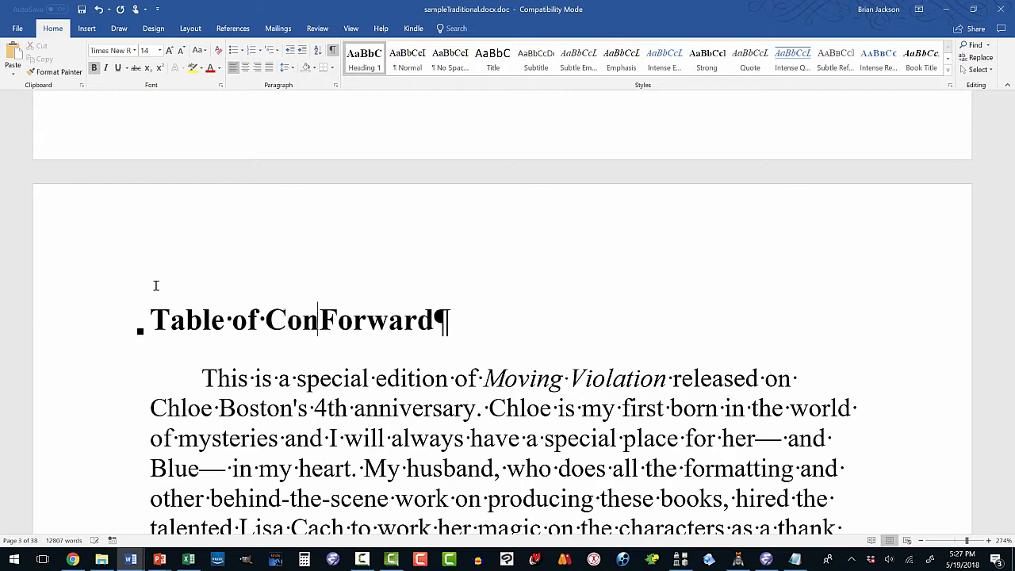
key("ctrl+Return")
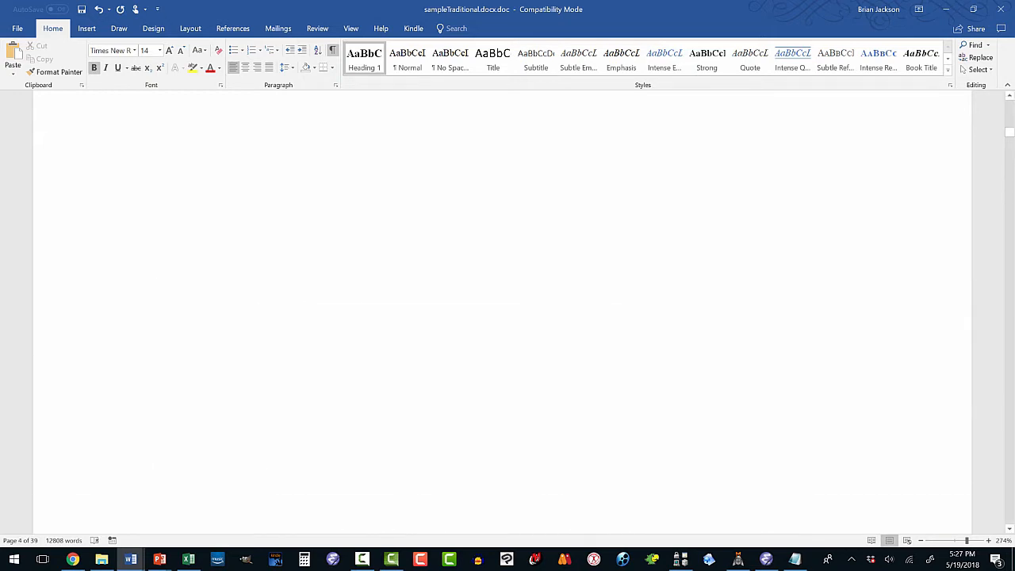
Insert a custom table of contents under the Table of Contents heading, with page numbers hidden and hyperlinks kept
scroll(157, 277, "up", 9)
left_click(401, 274)
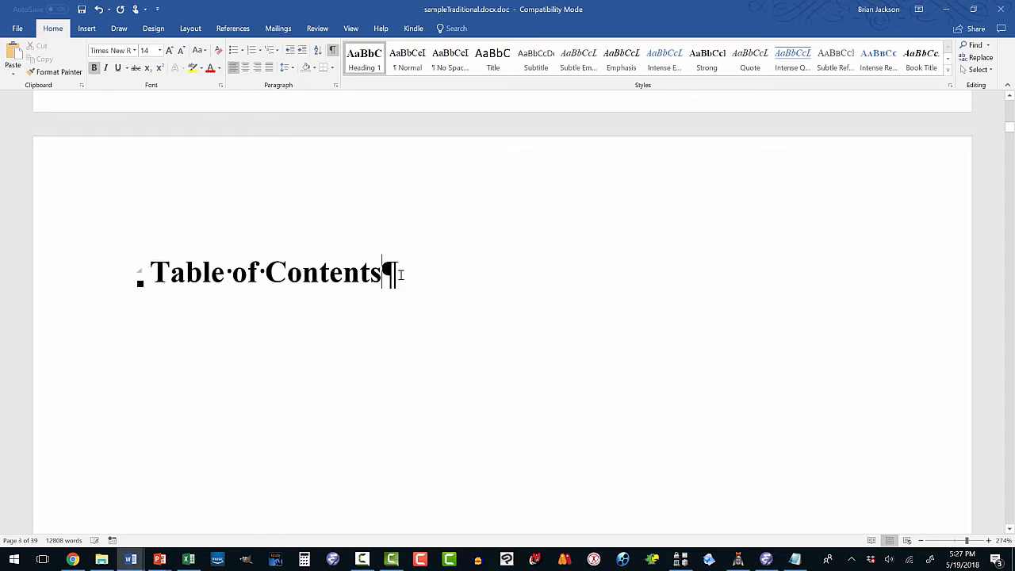
key("Return")
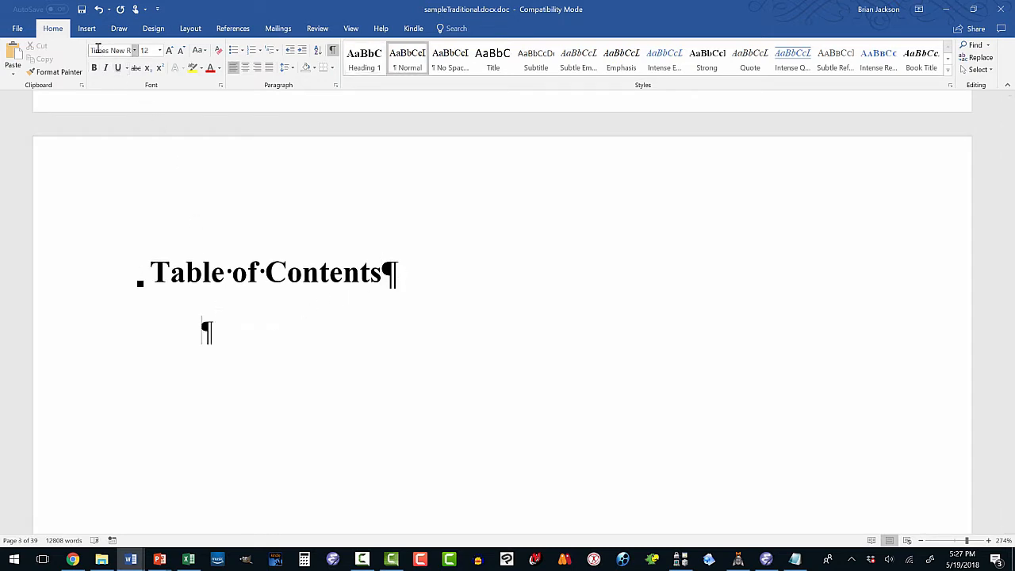
left_click(222, 32)
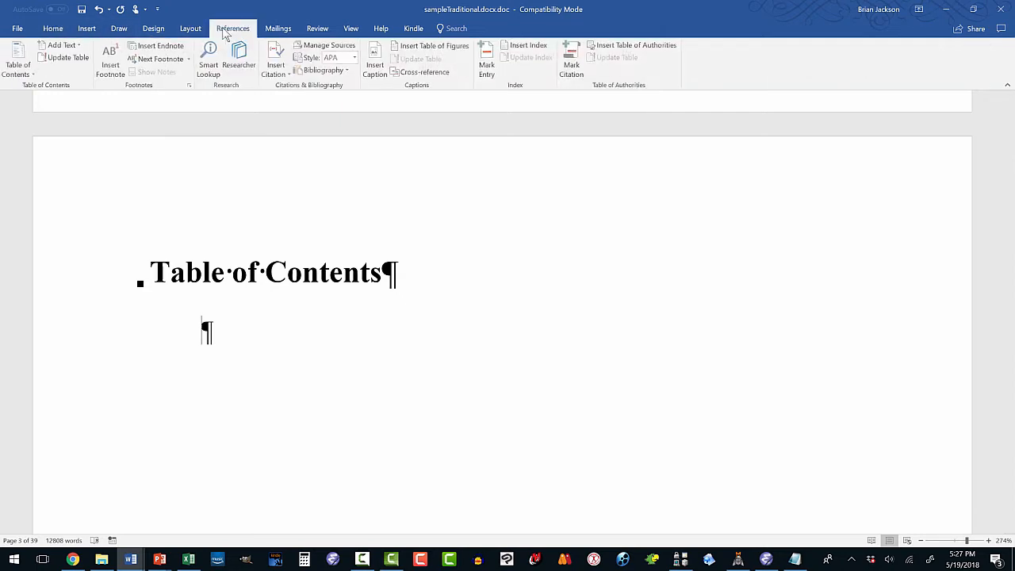
left_click(32, 70)
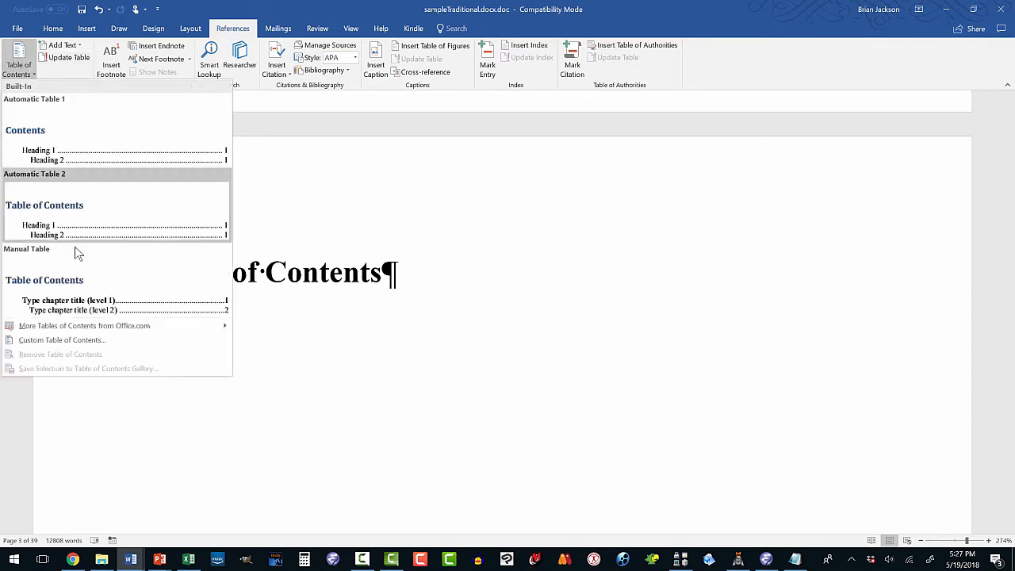
left_click(62, 340)
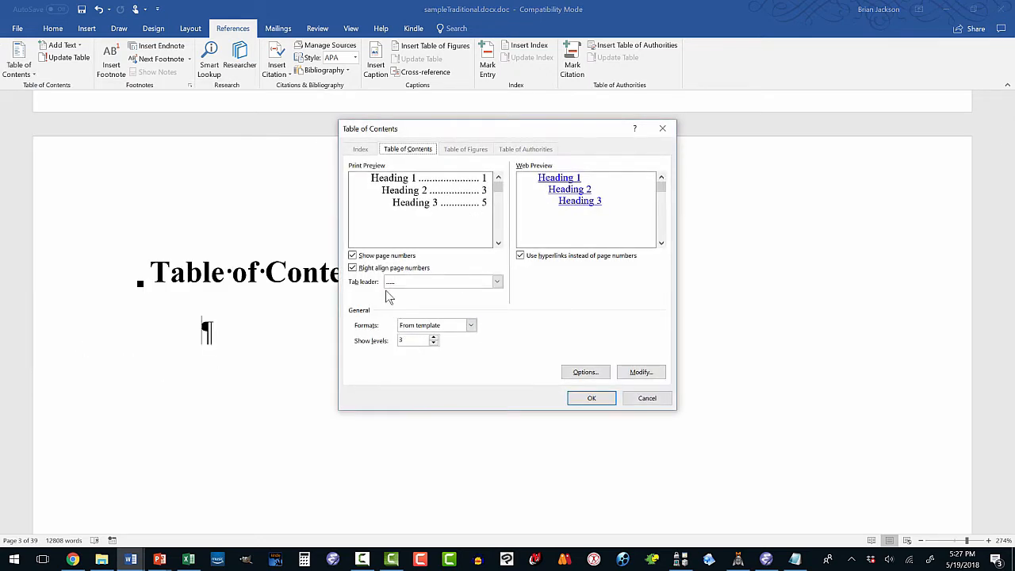
left_click(353, 257)
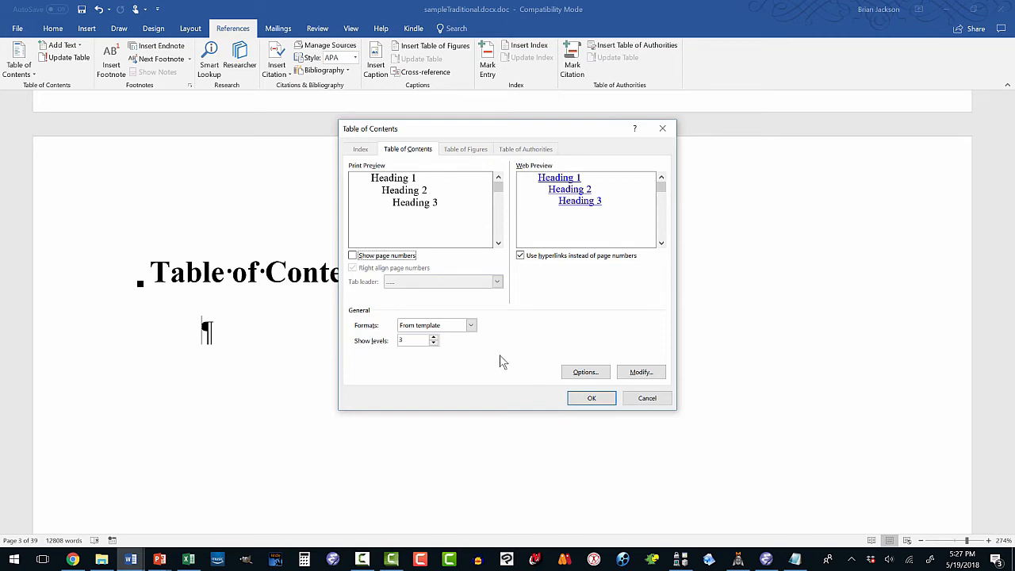
left_click(591, 399)
scroll(523, 380, "down", 3)
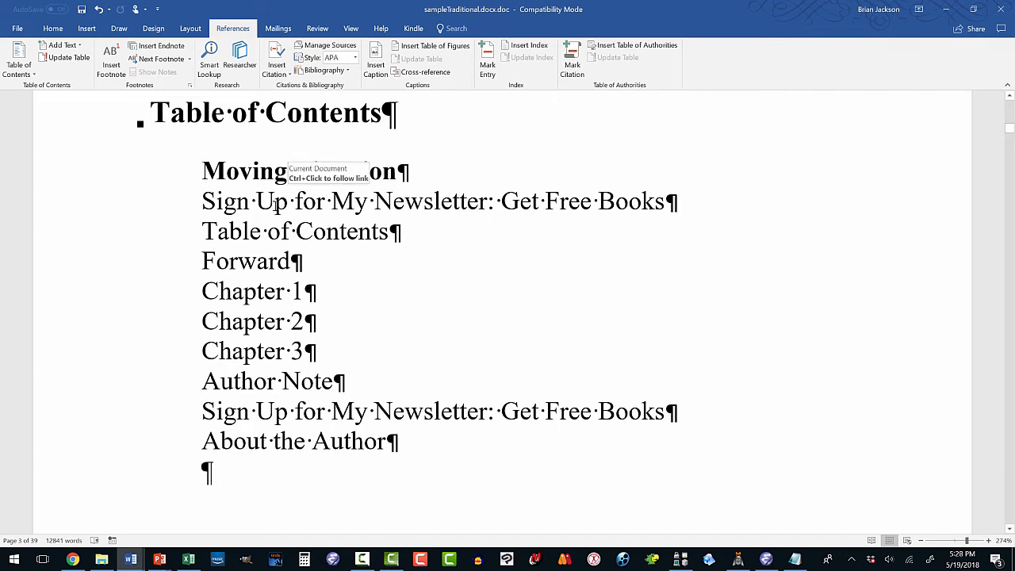
scroll(276, 204, "up", 1)
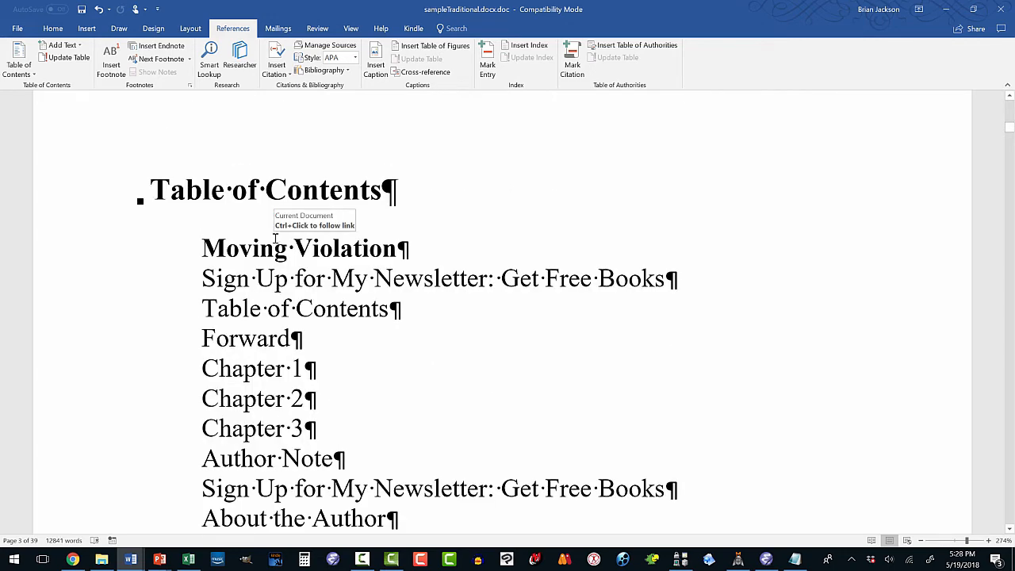
Add a Blank (Three Columns) header to the document
scroll(272, 241, "up", 2)
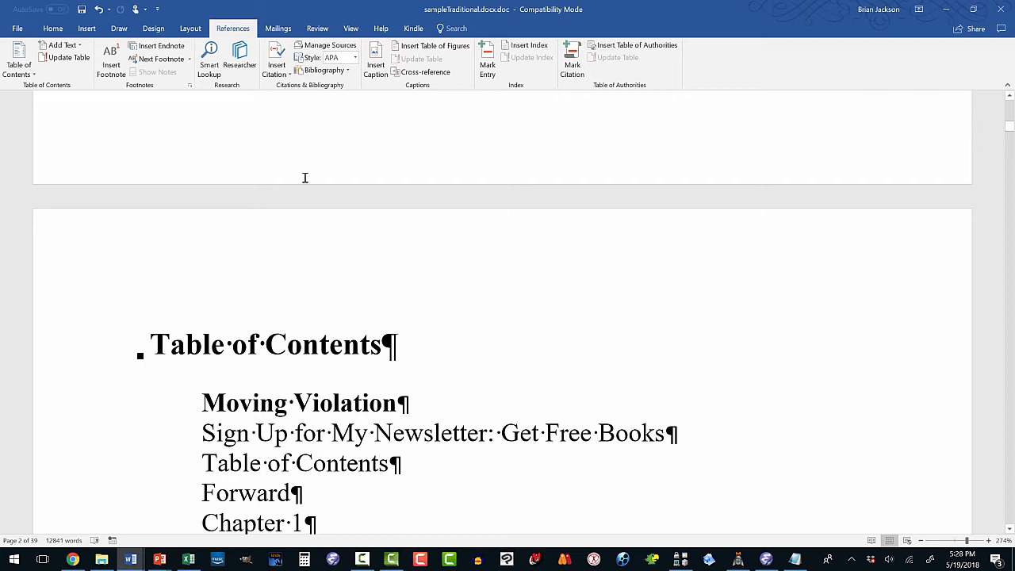
left_click(88, 28)
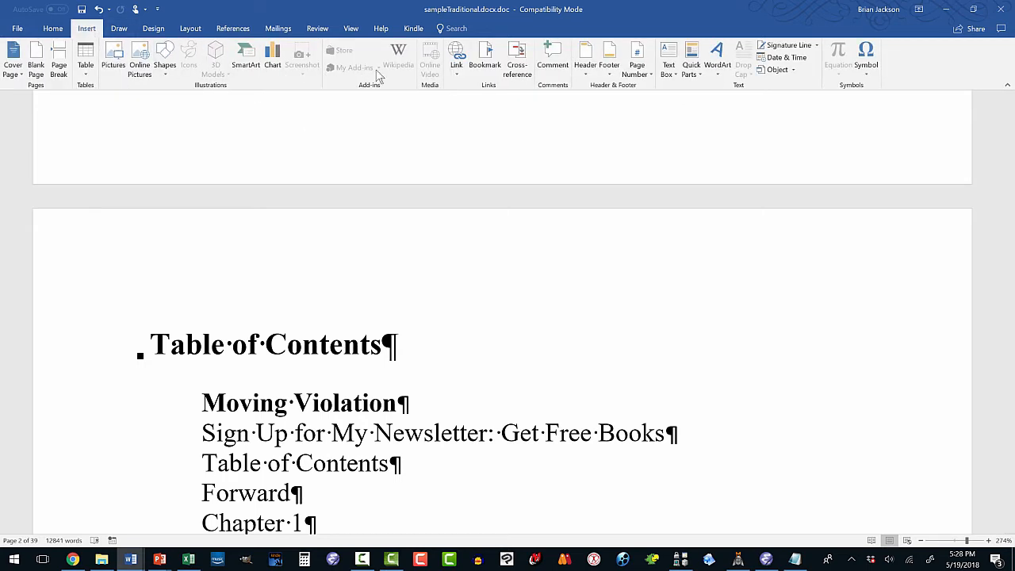
left_click(587, 70)
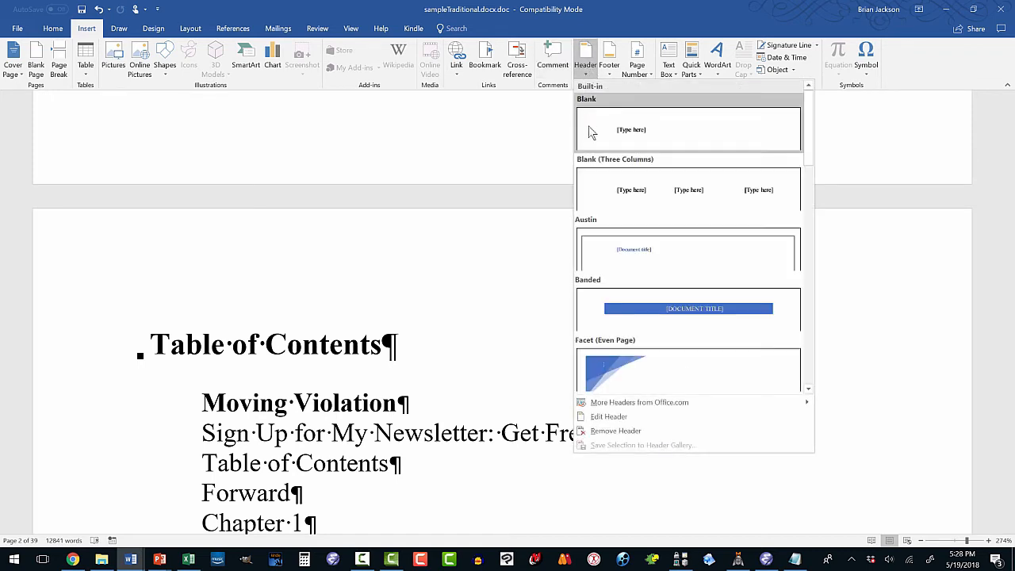
left_click(683, 194)
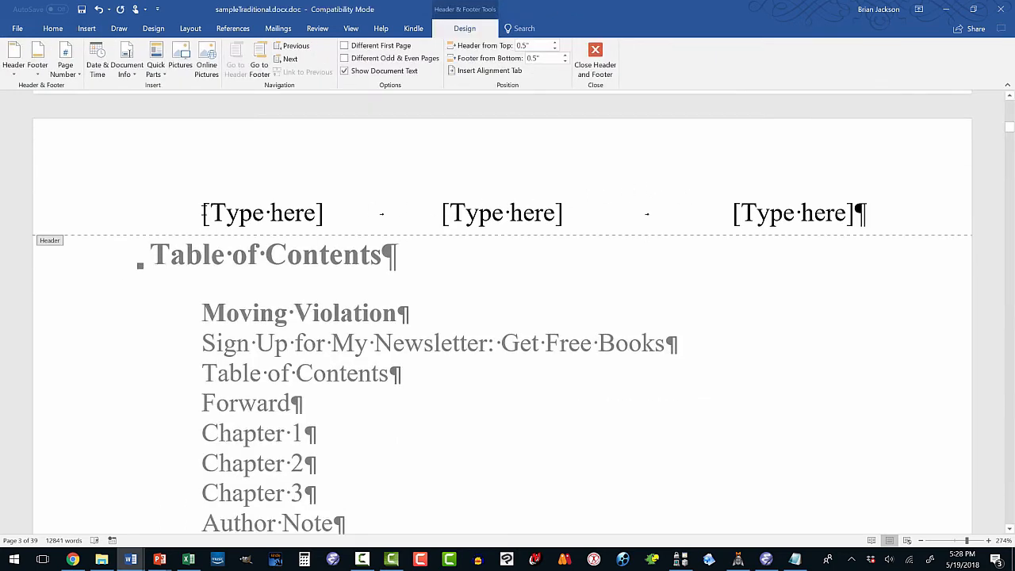
Fill the first header placeholder with the author's full name and remove that line's first-line indent
left_click(267, 209)
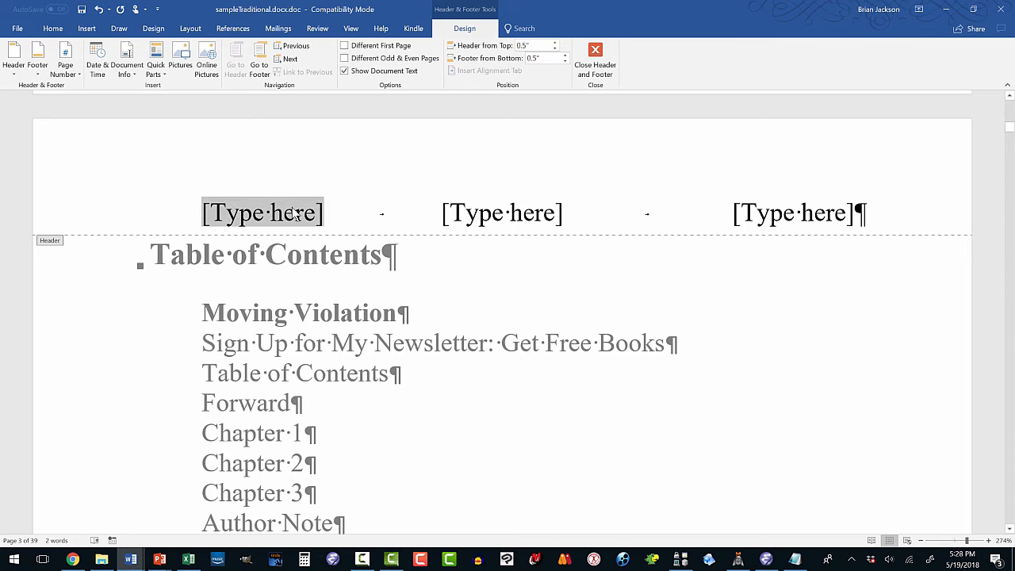
type("Mela")
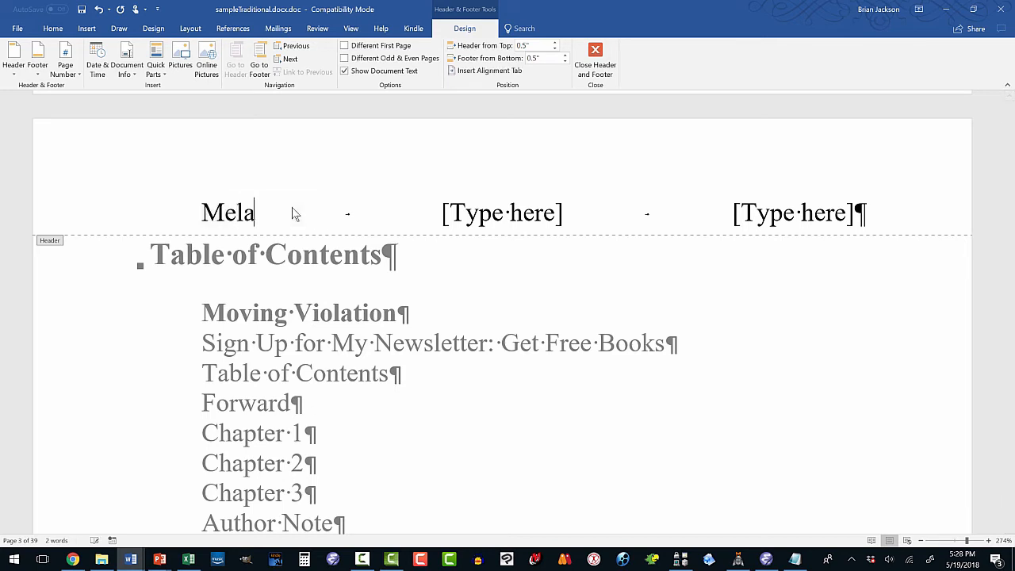
type("nie Jsvkd")
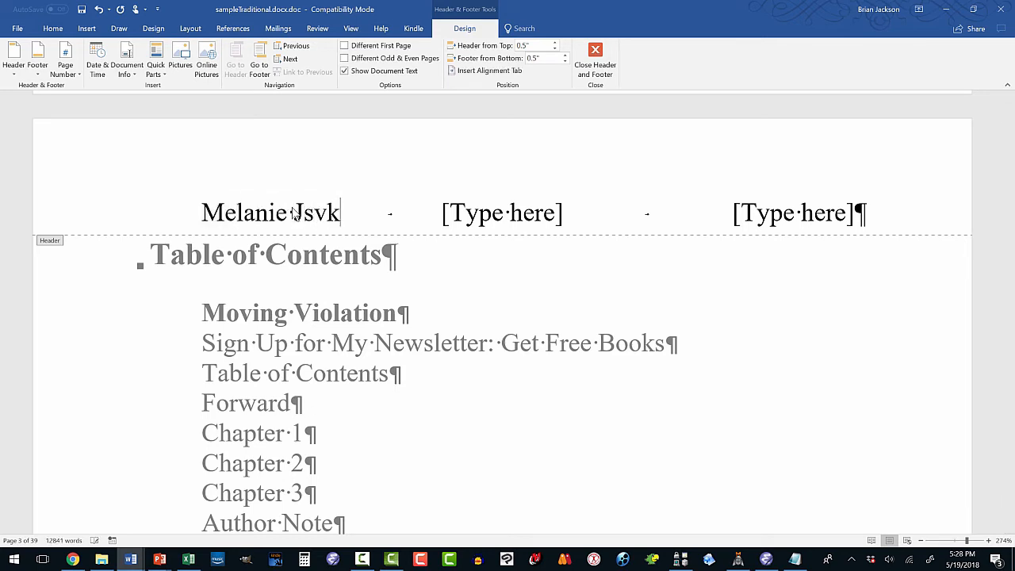
key("BackSpace")
key("BackSpace")
key("BackSpace")
key("BackSpace")
type("ackson")
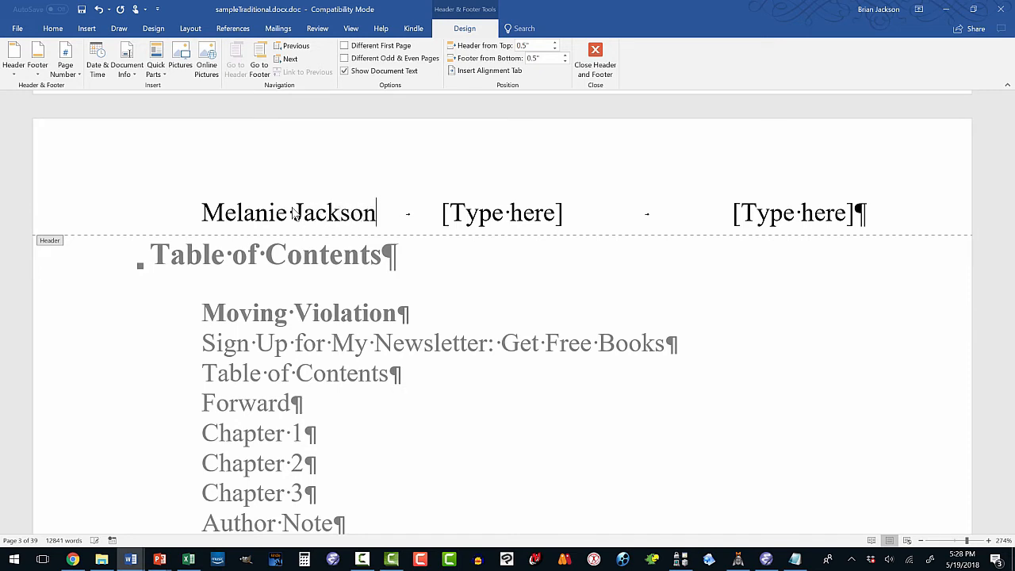
left_click(204, 211)
key("BackSpace")
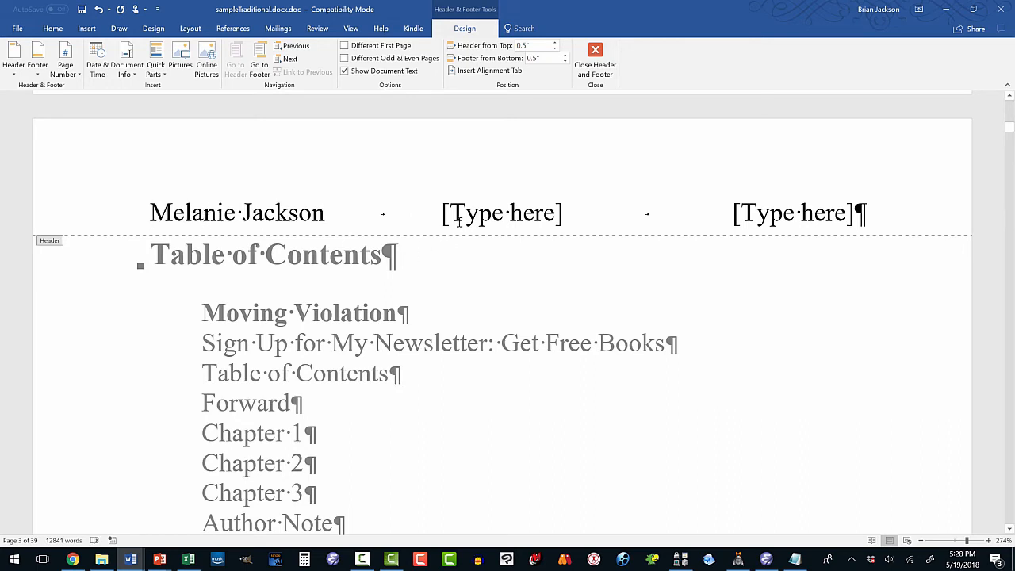
Clear the middle header placeholder and replace the last one with the book title "Moving Violation"
left_click(529, 214)
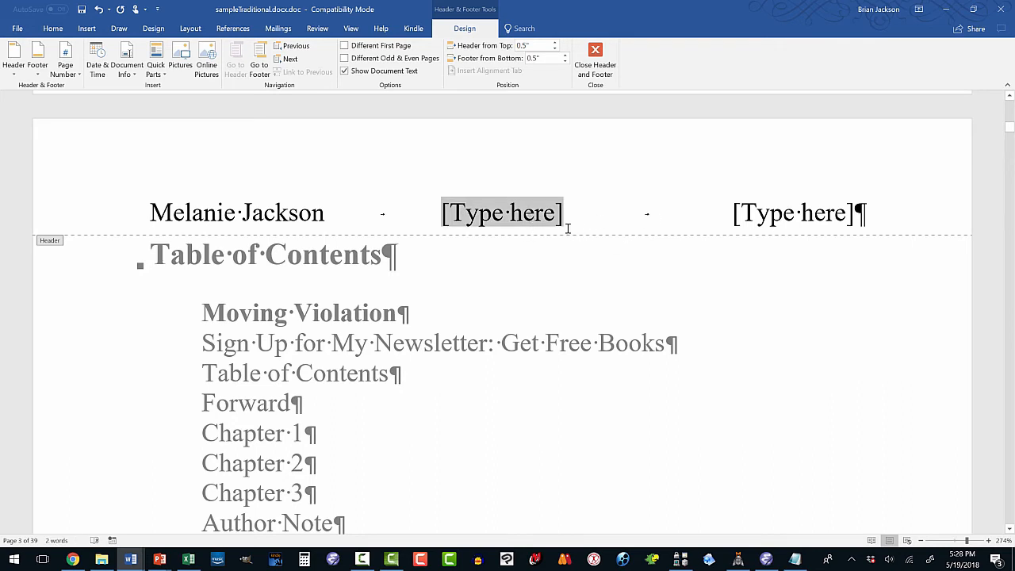
key("Delete")
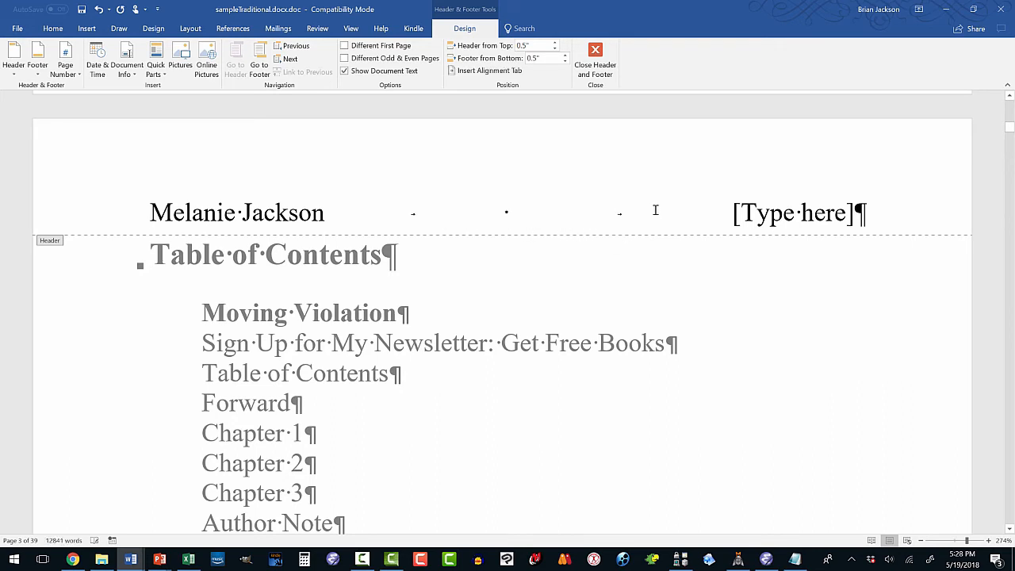
left_click(758, 214)
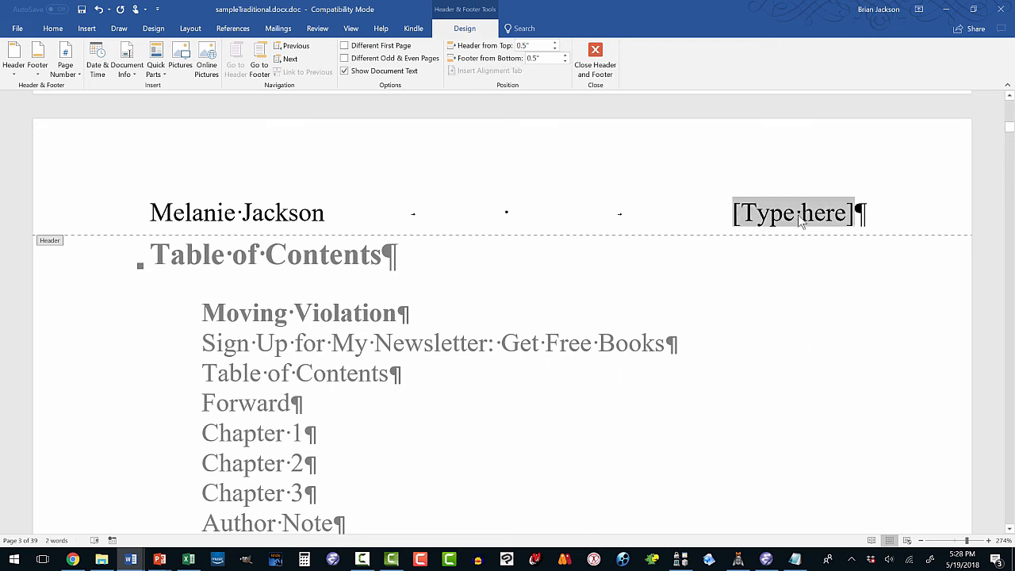
type("Moving Vioal")
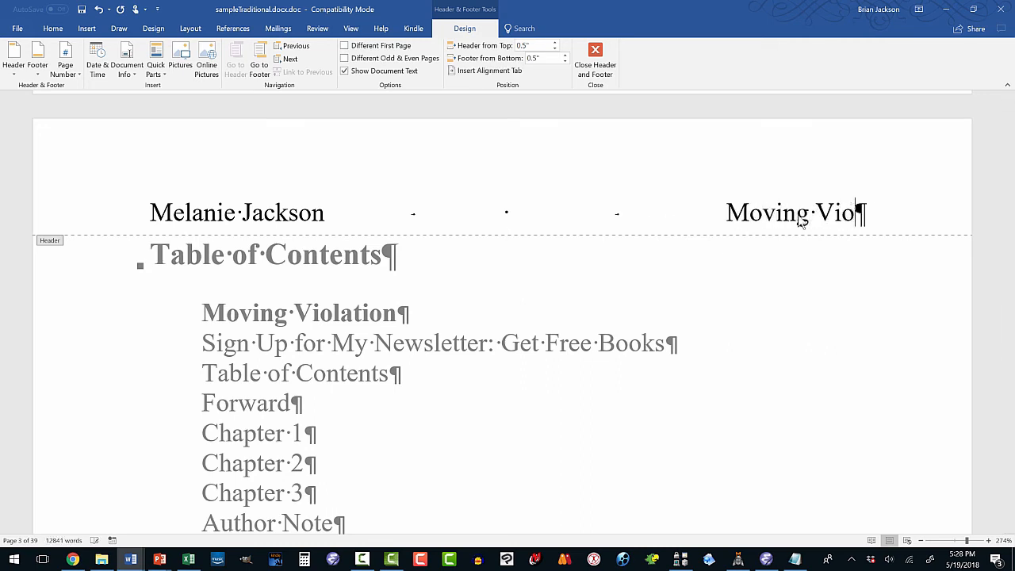
key("BackSpace")
key("BackSpace")
type("lation")
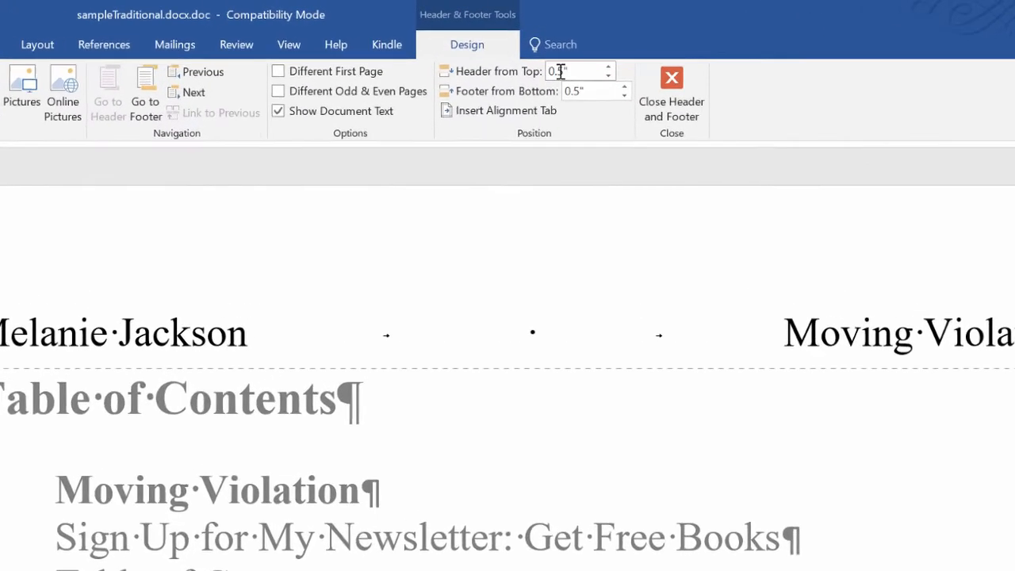
Set both the header's distance from the top and the footer's distance from the bottom to 0.4", and leave header editing
double_click(563, 71)
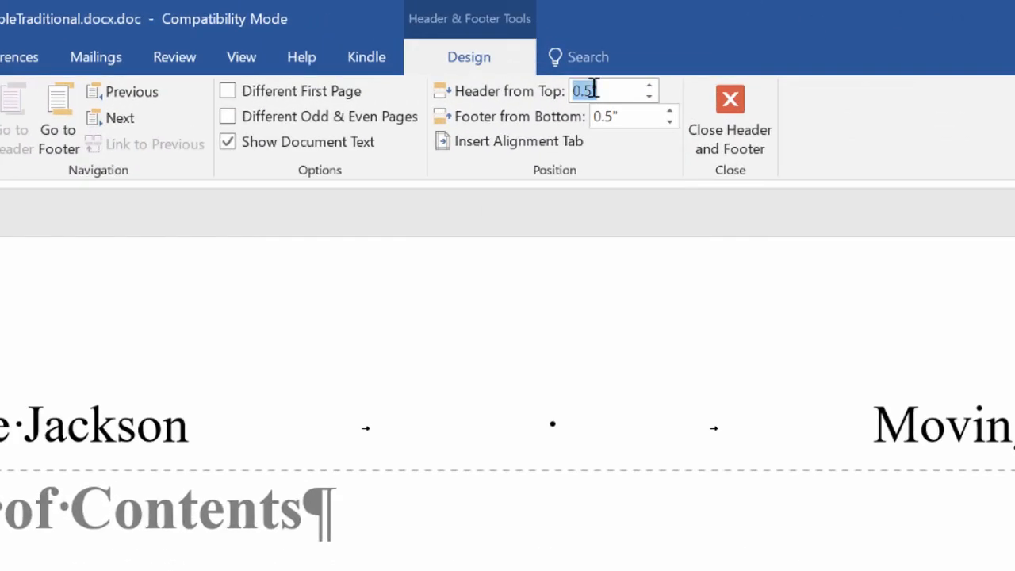
left_click(592, 89)
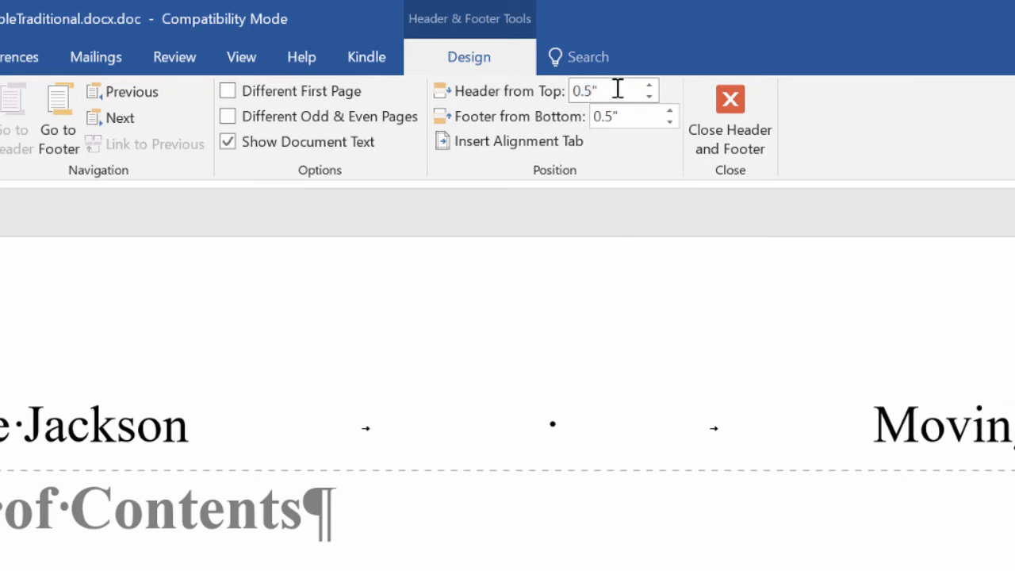
key("BackSpace")
type("4")
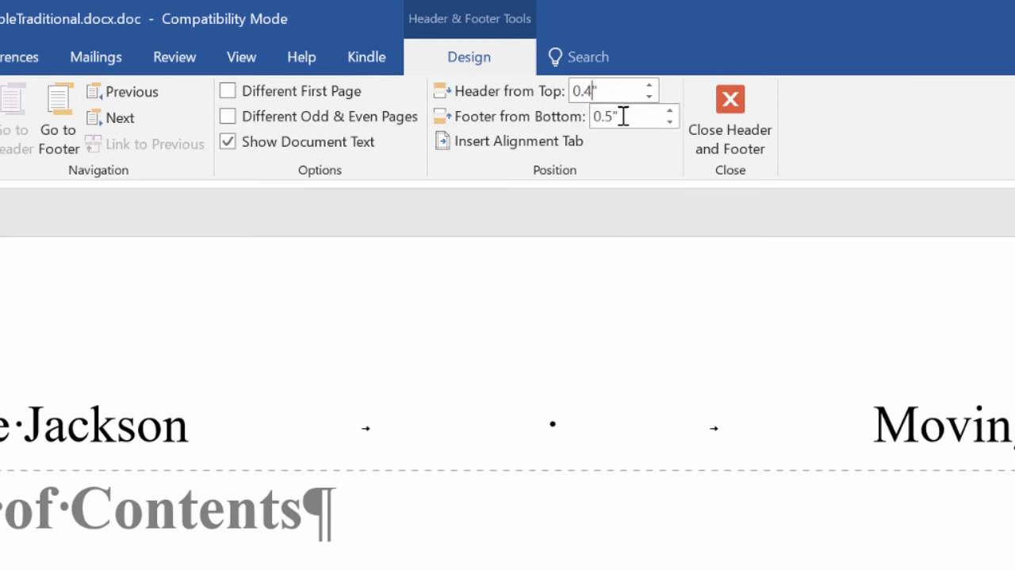
left_click(616, 116)
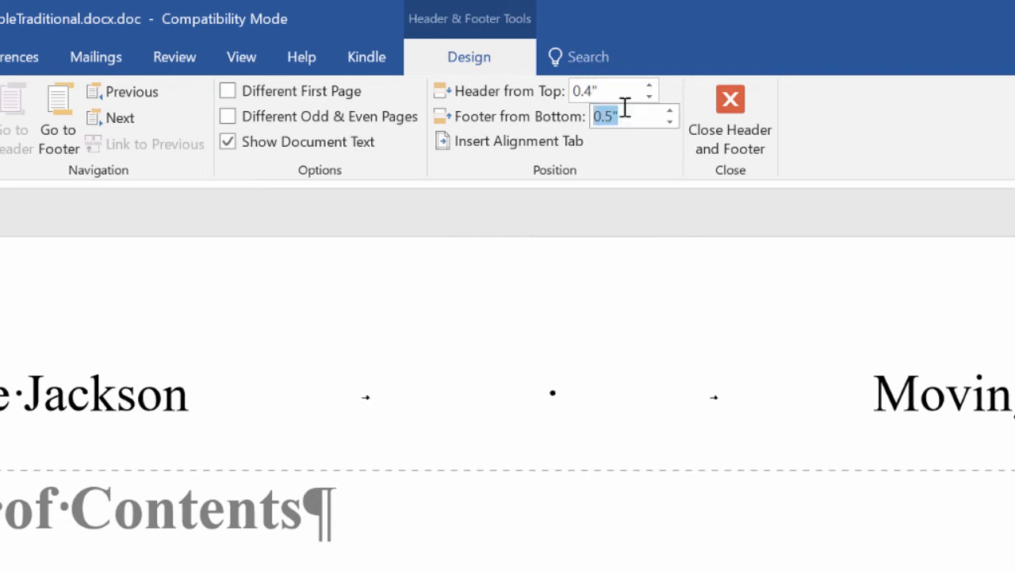
left_click(635, 113)
key("BackSpace")
type("4")
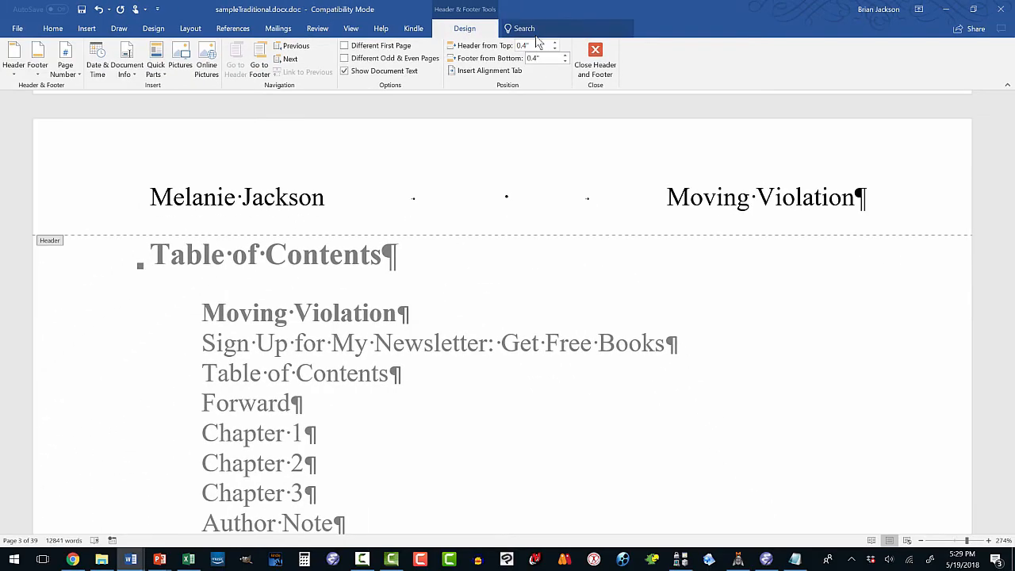
left_click(533, 46)
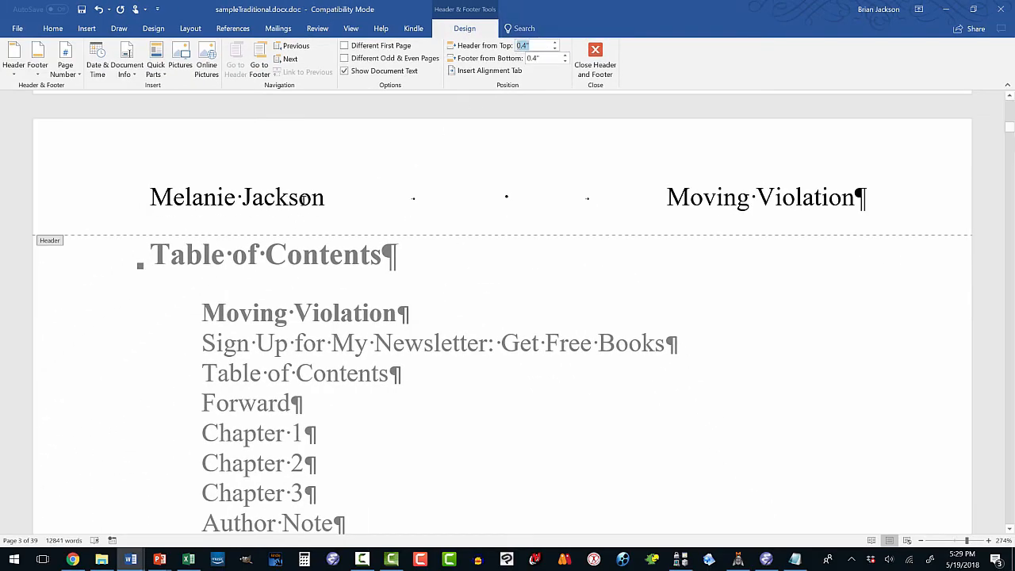
left_click(596, 52)
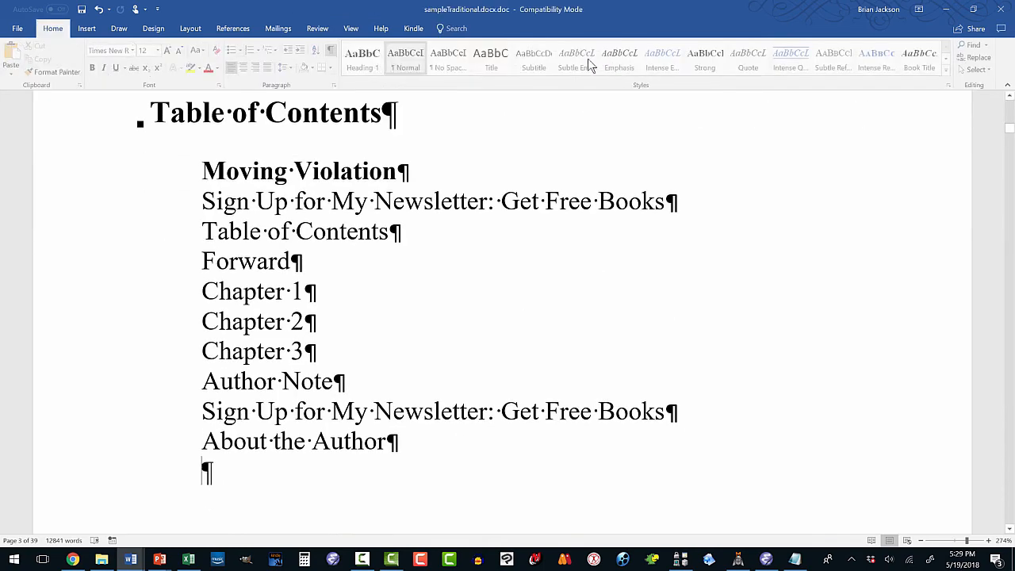
Insert centred page numbers at the bottom of the pages in the Plain Number 2 format and check them on the preceding pages
left_click(85, 28)
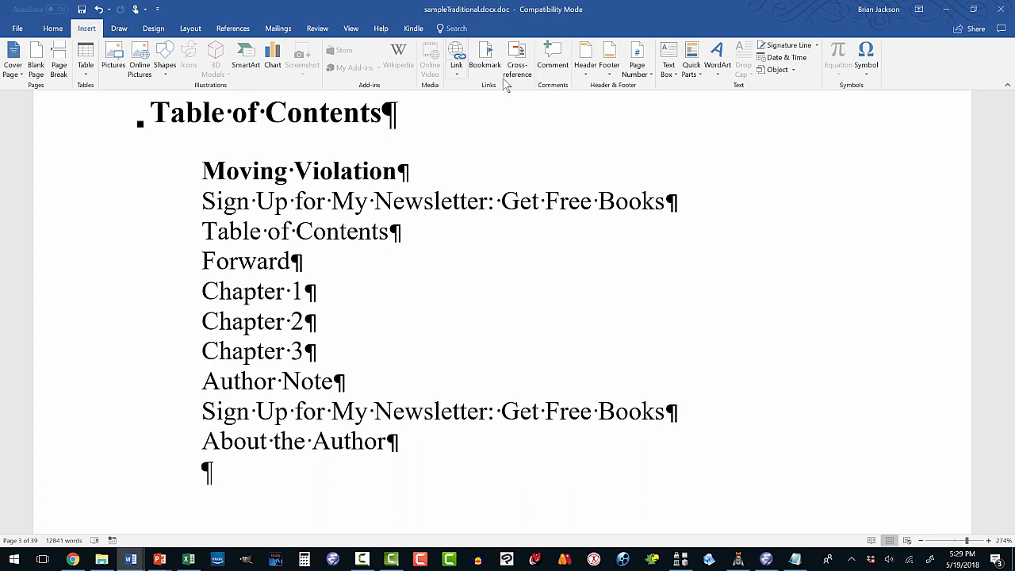
left_click(646, 76)
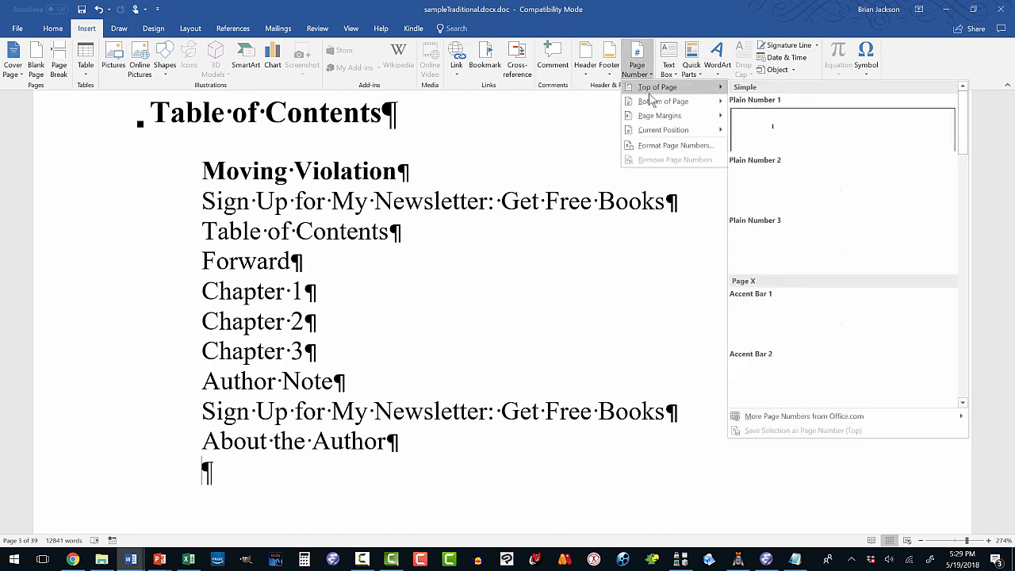
mouse_move(689, 109)
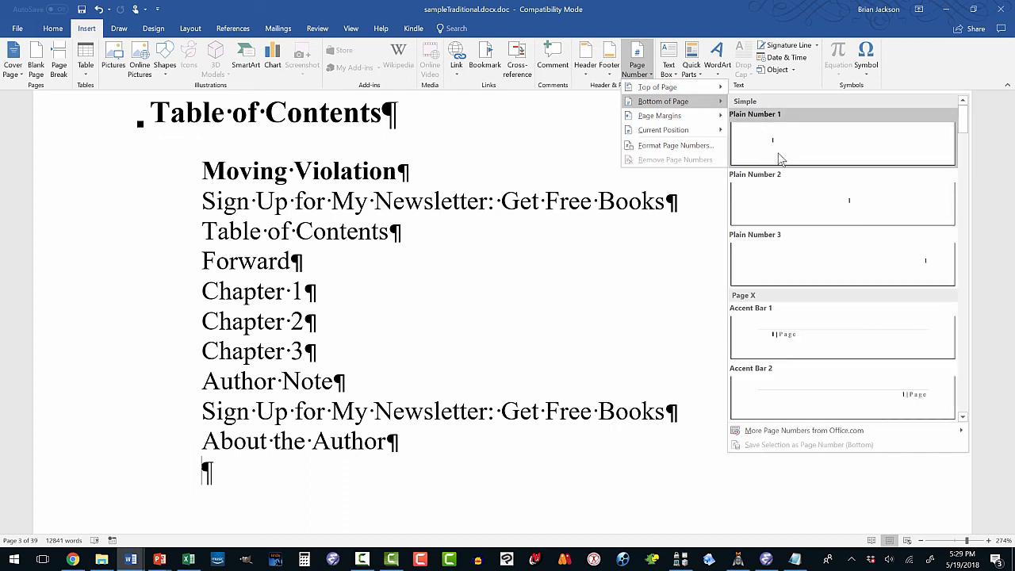
left_click(789, 195)
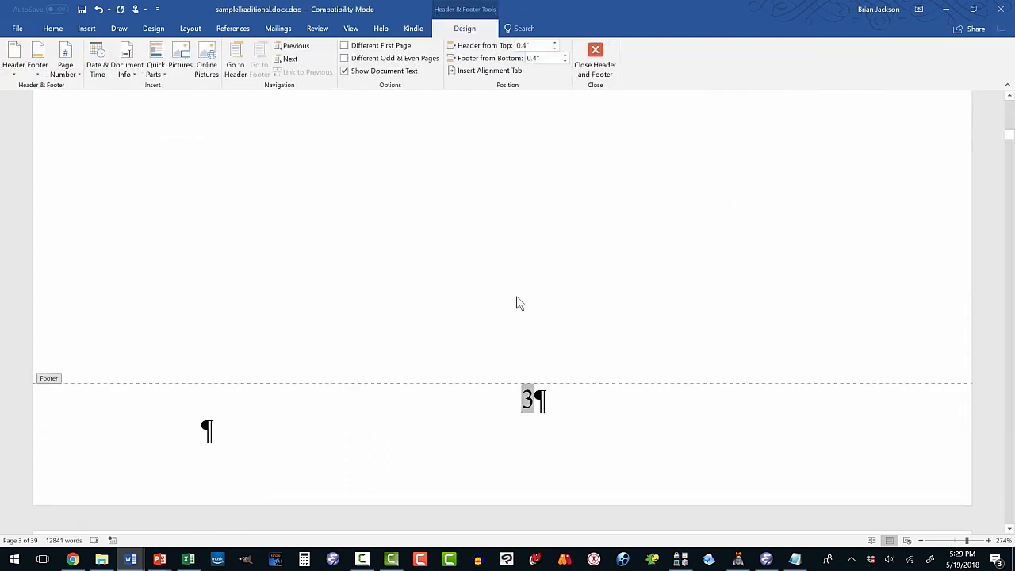
scroll(413, 392, "up", 5)
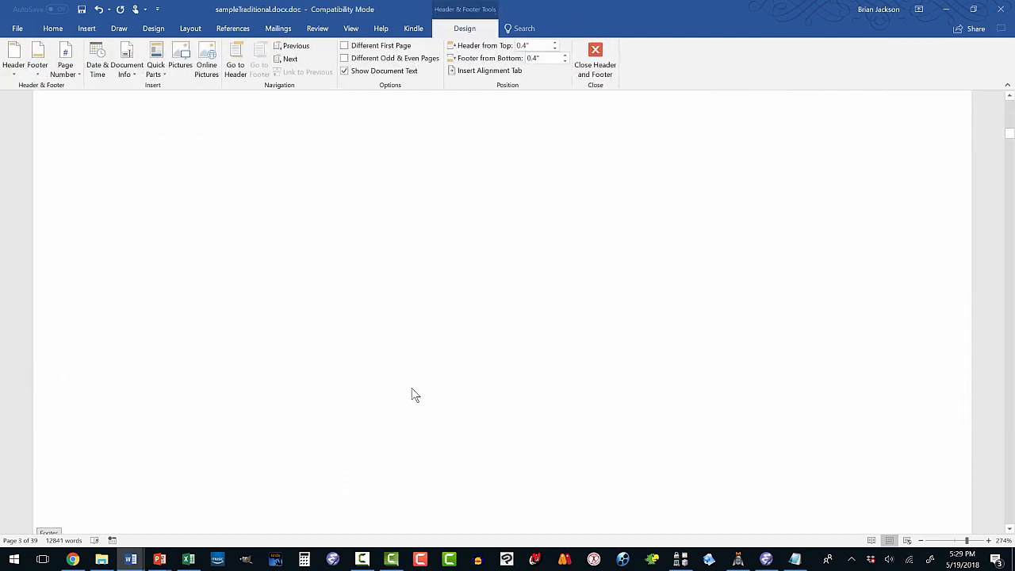
scroll(412, 392, "up", 10)
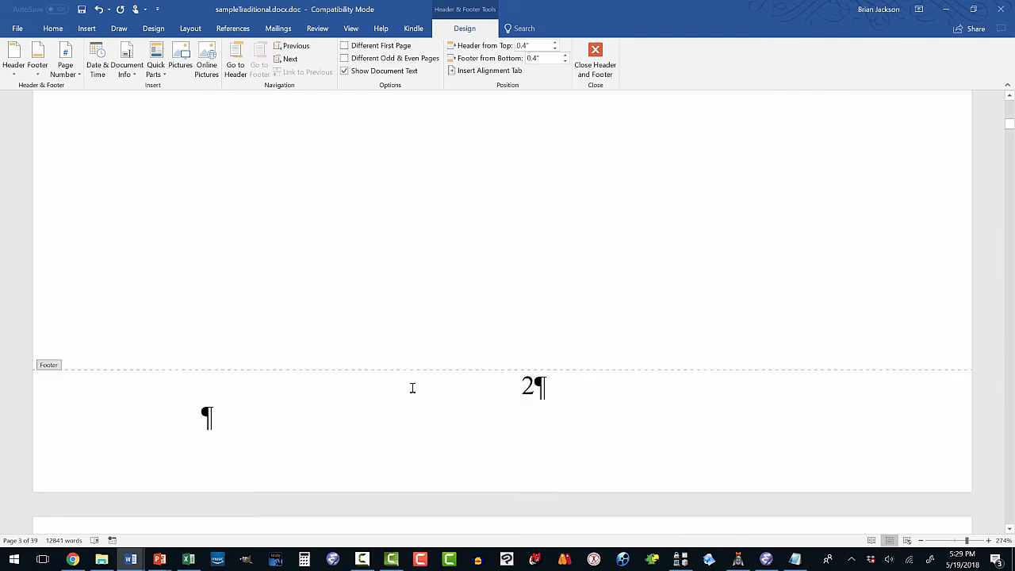
scroll(412, 391, "up", 15)
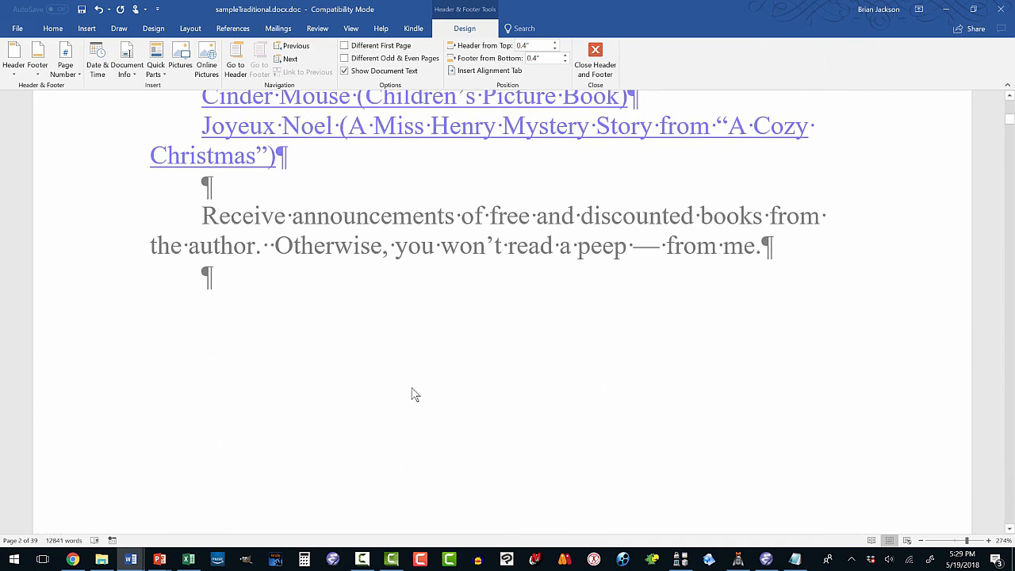